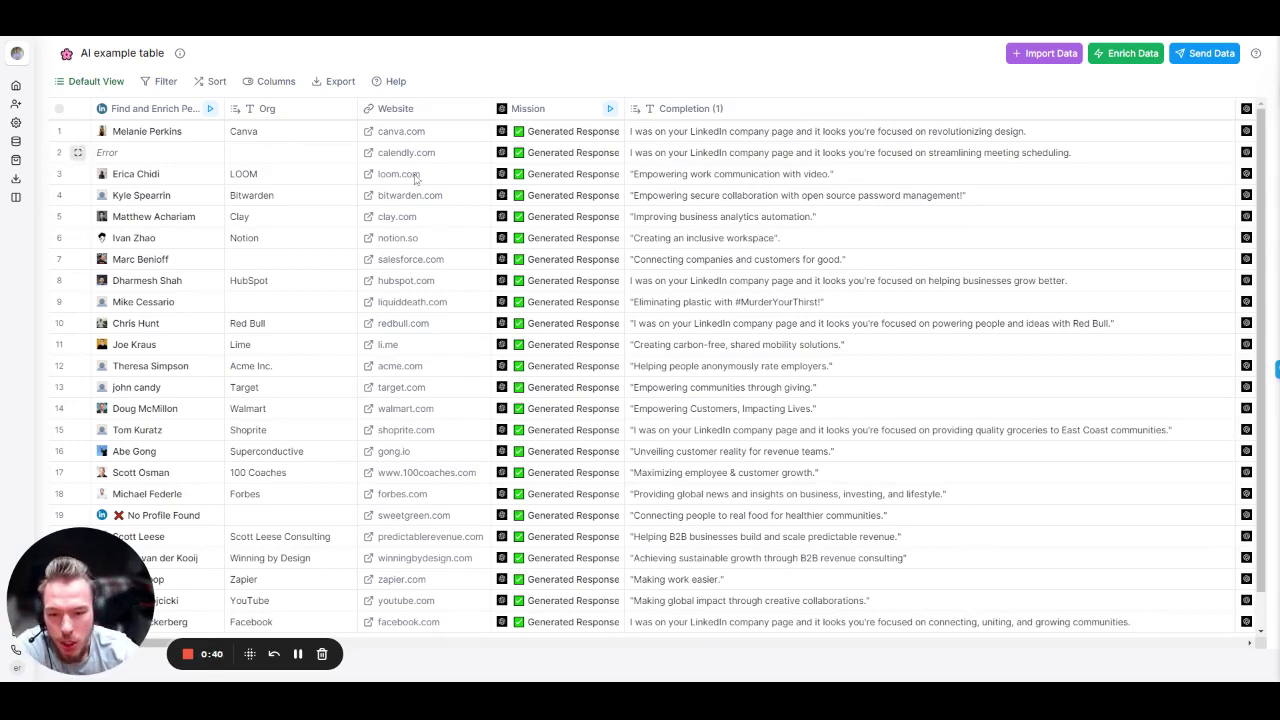
pyautogui.scroll(-2, 425, 448)
pyautogui.scroll(2, 440, 520)
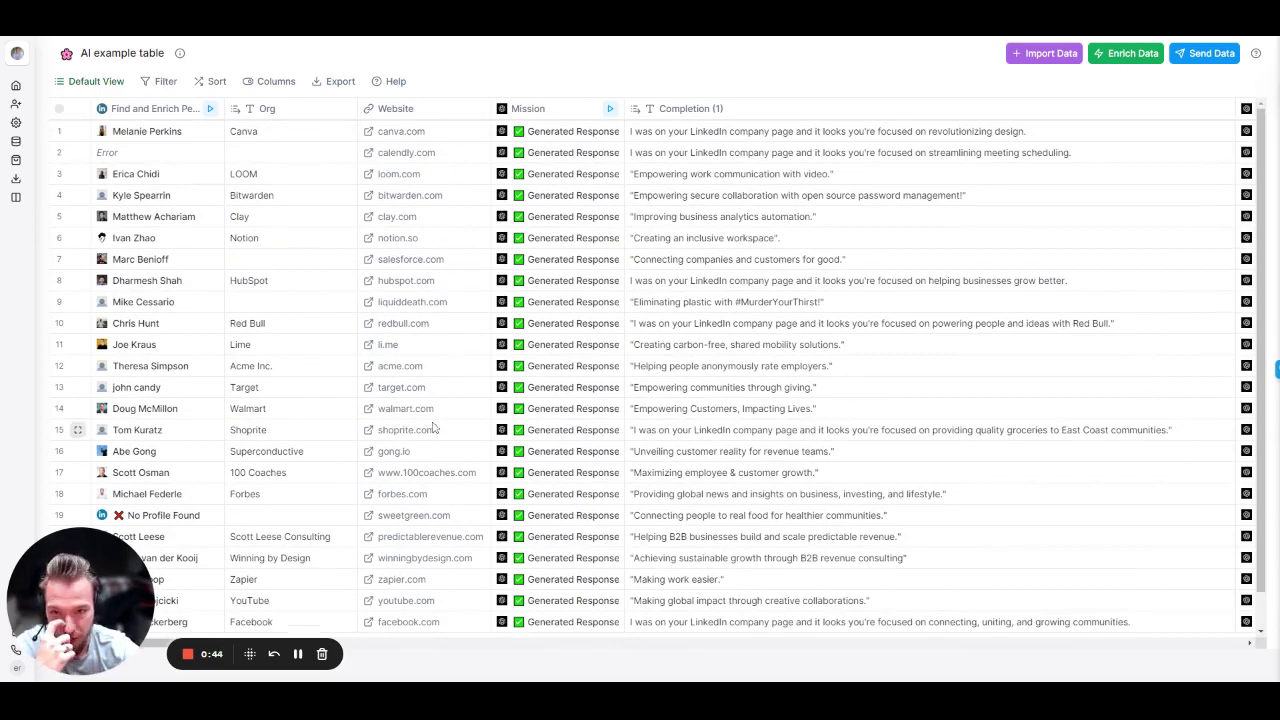
pyautogui.hscroll(-3, 428, 172)
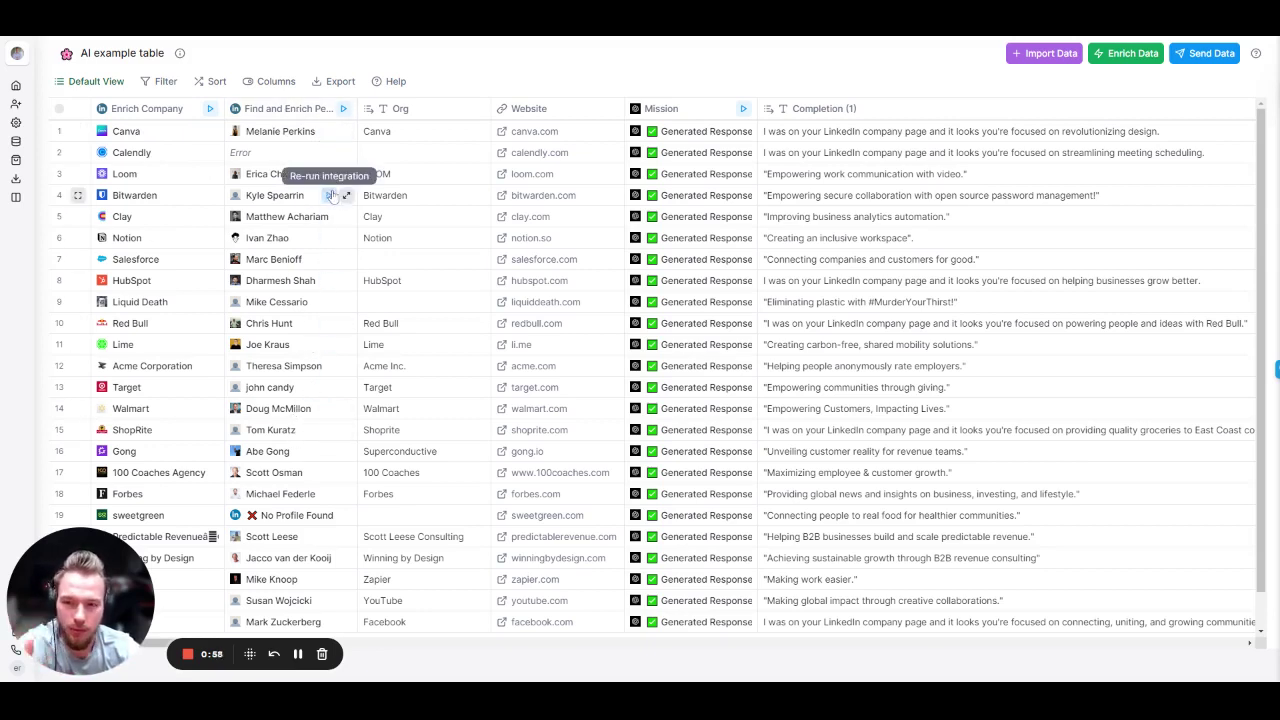
pyautogui.hscroll(2, 300, 290)
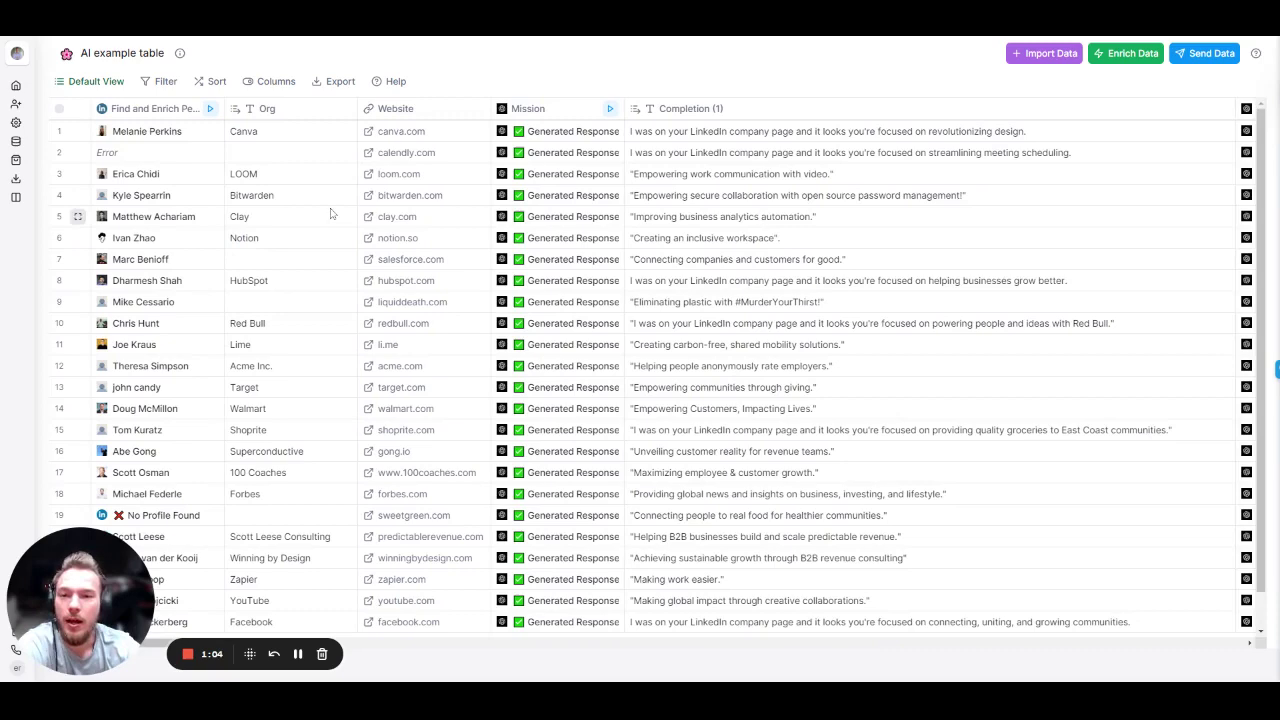
pyautogui.hscroll(-2, 333, 211)
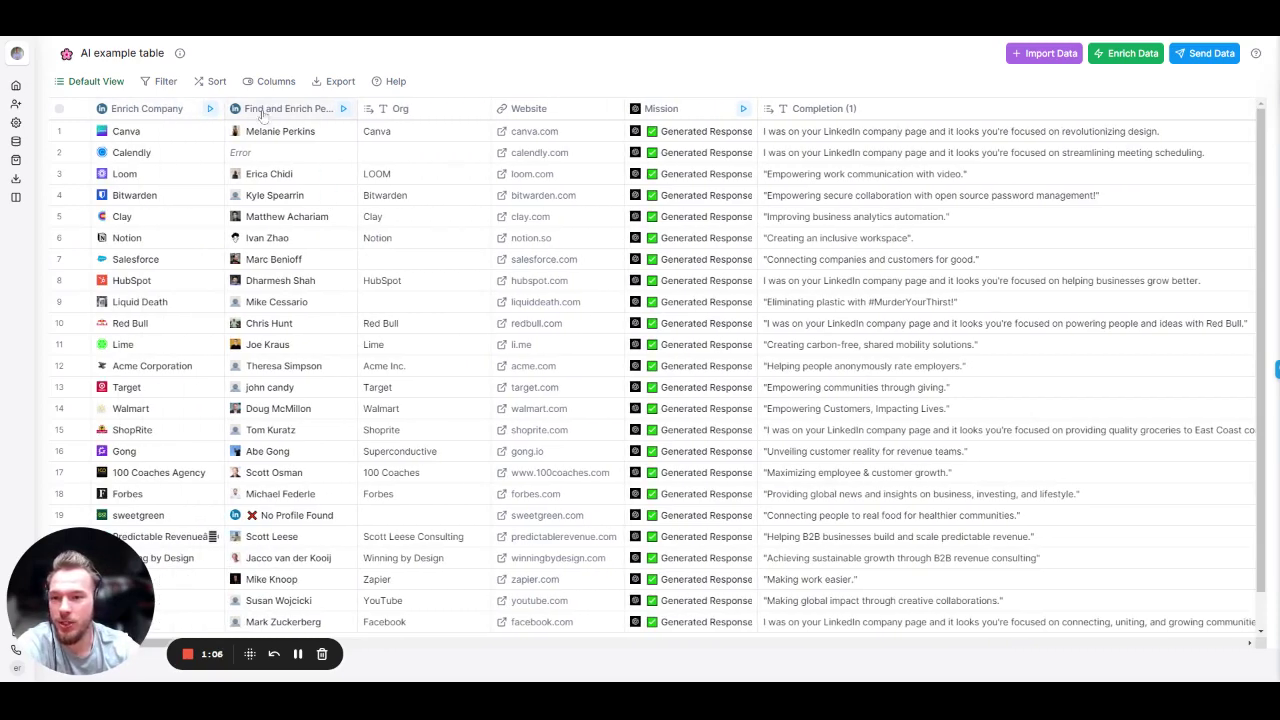
# Step: Open the Mission column's settings, review its GPT-3 prompt and inputs, and close them without changes
pyautogui.hscroll(4, 272, 133)
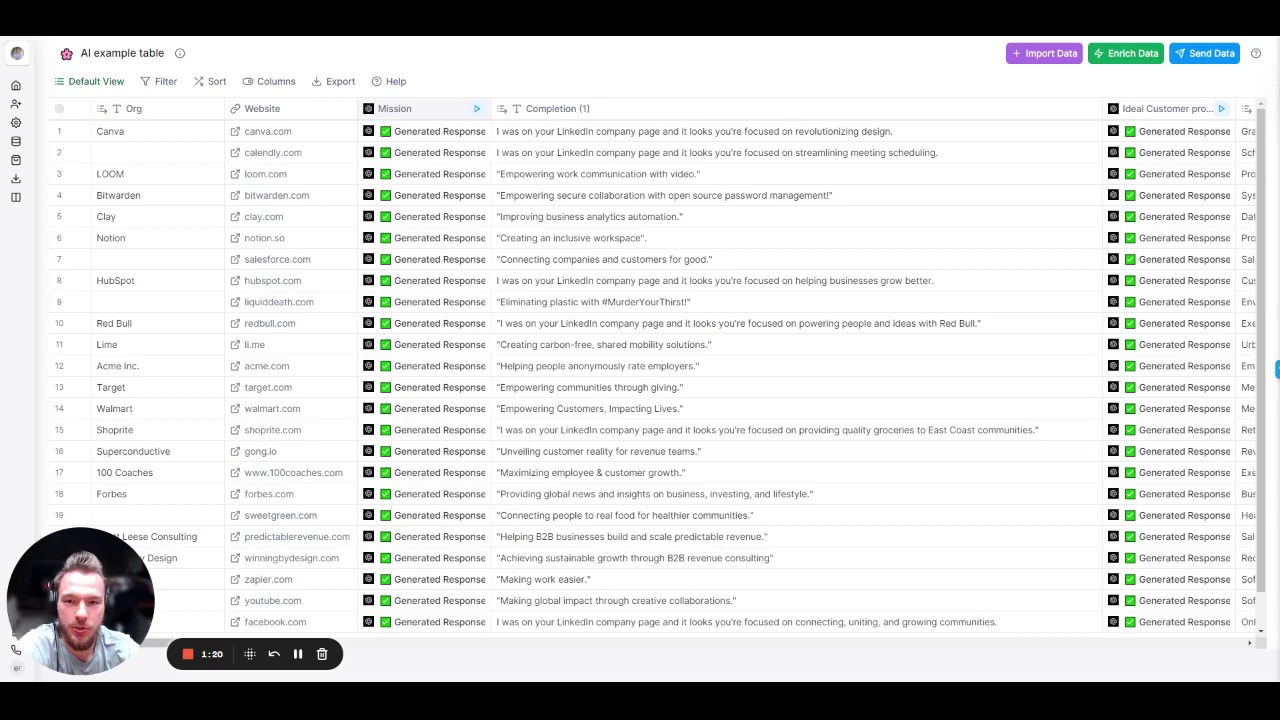
pyautogui.click(404, 120)
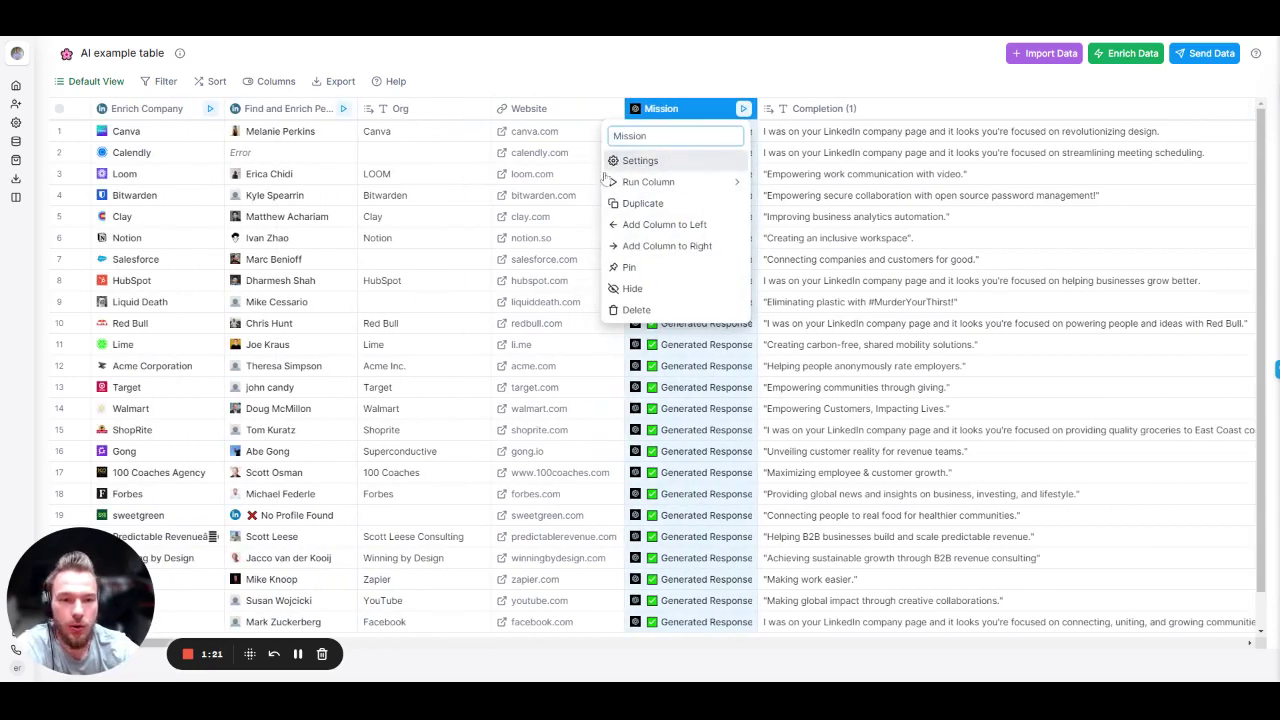
pyautogui.click(640, 160)
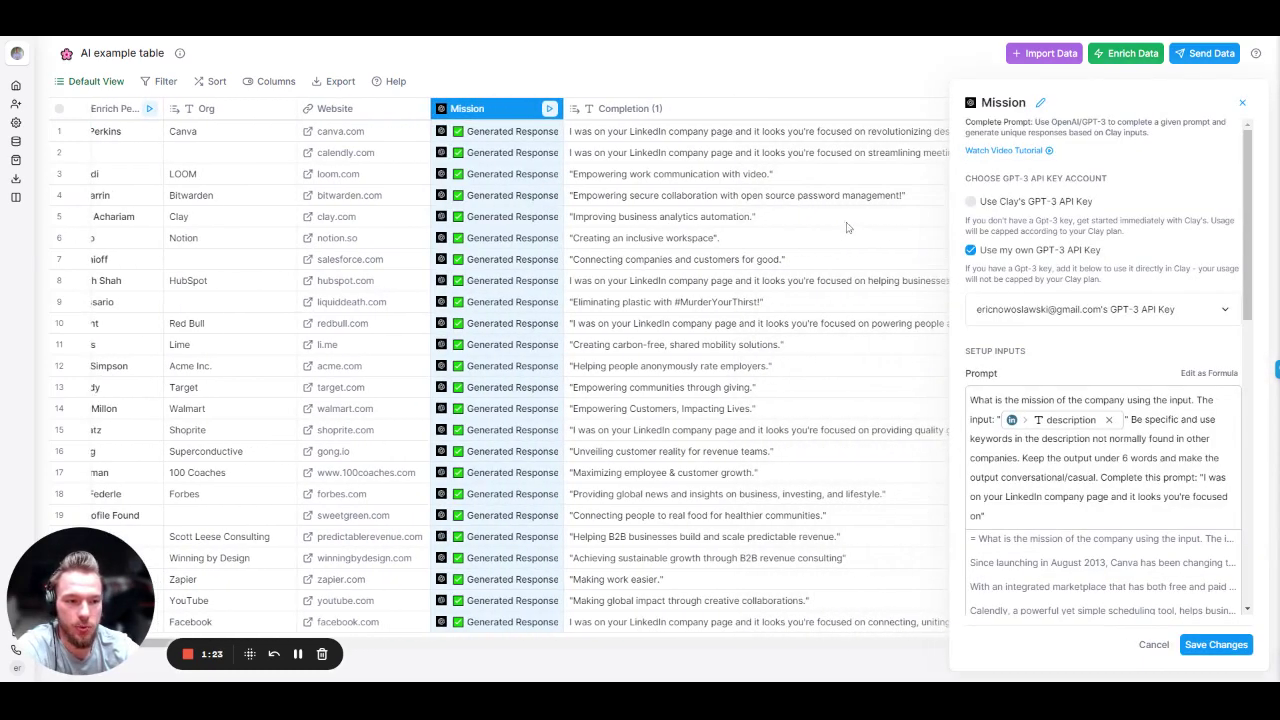
pyautogui.scroll(-3, 1048, 386)
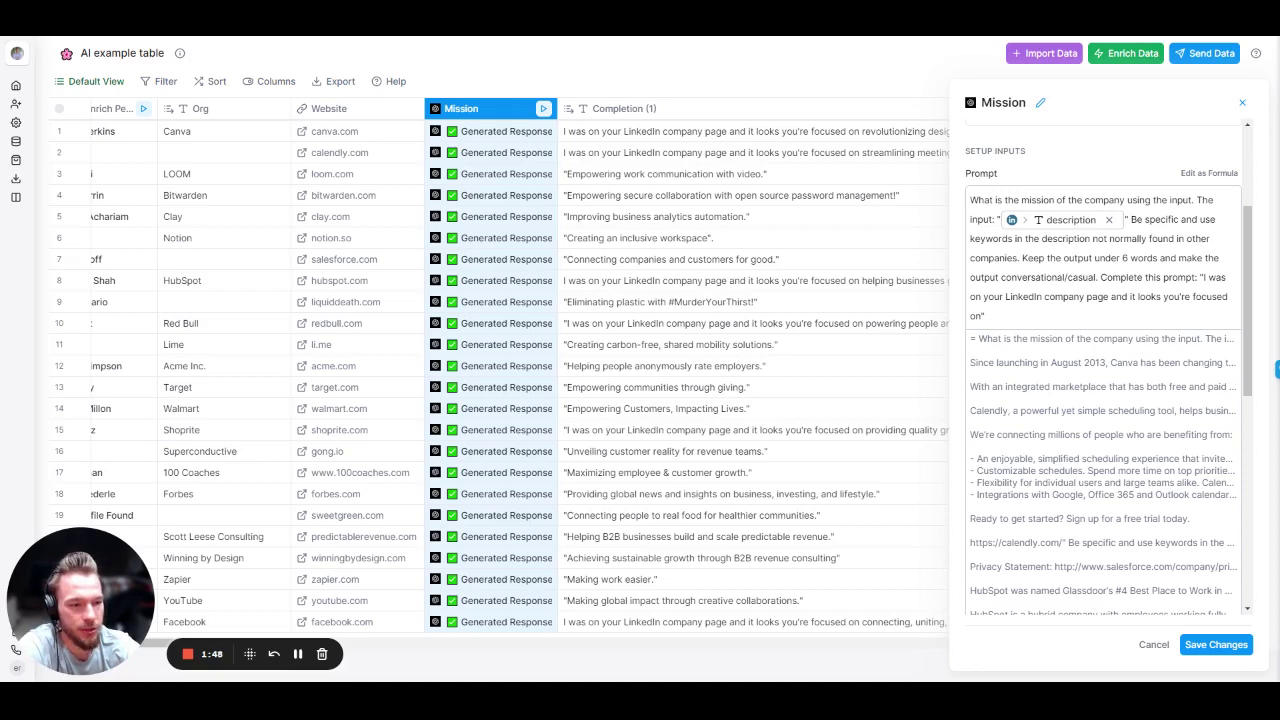
pyautogui.click(1242, 102)
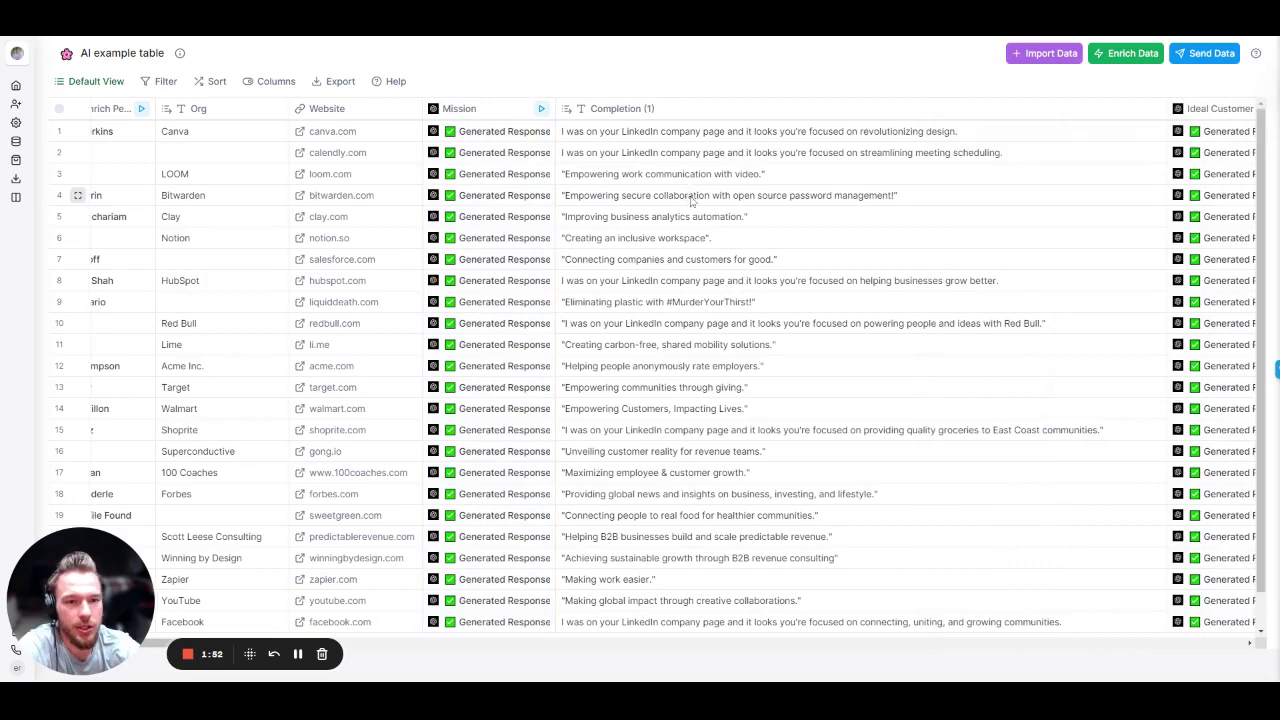
# Step: Move the Website column between Completion (1) and Ideal Customer profile
pyautogui.hscroll(3, 577, 462)
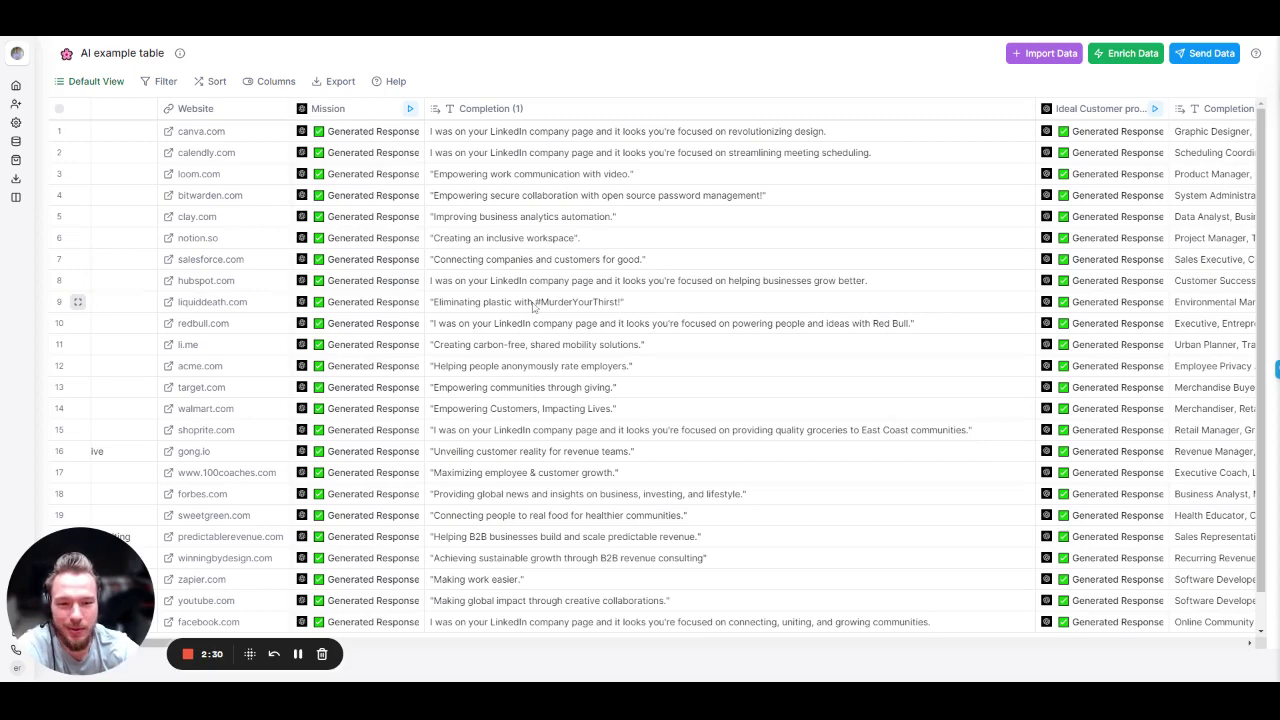
pyautogui.hscroll(1, 548, 311)
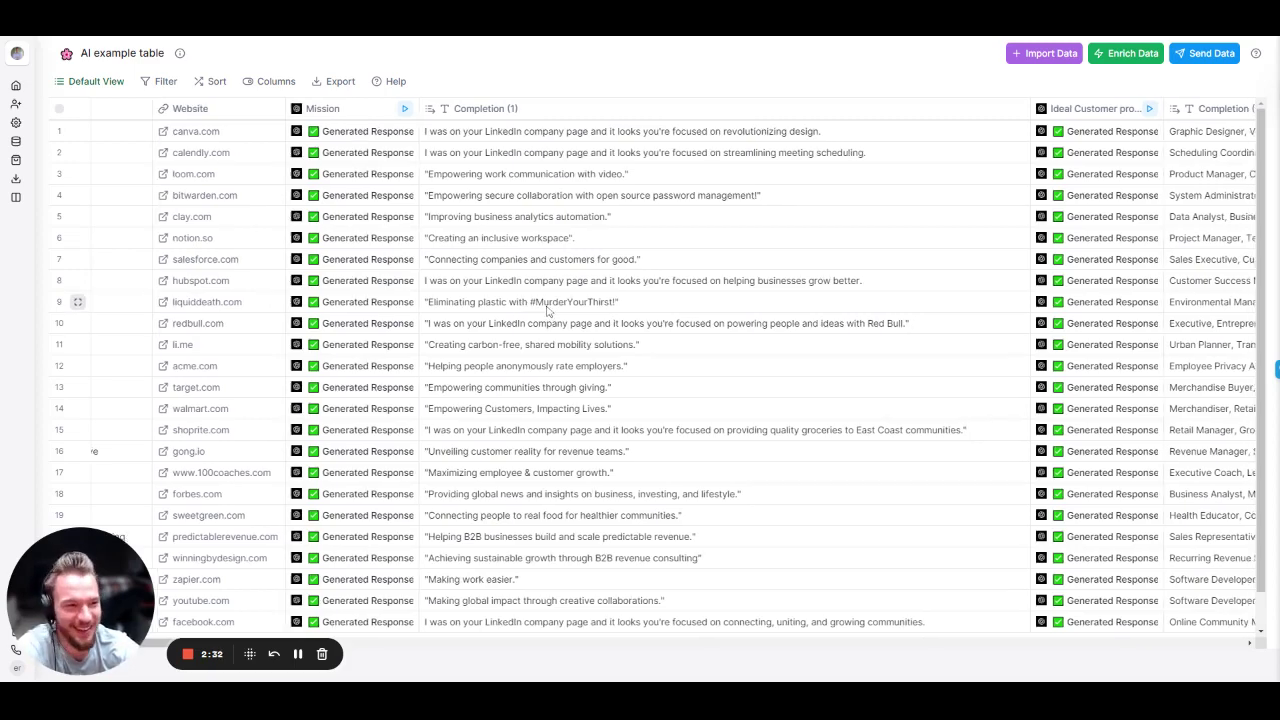
pyautogui.hscroll(5, 548, 311)
pyautogui.hscroll(-4, 400, 250)
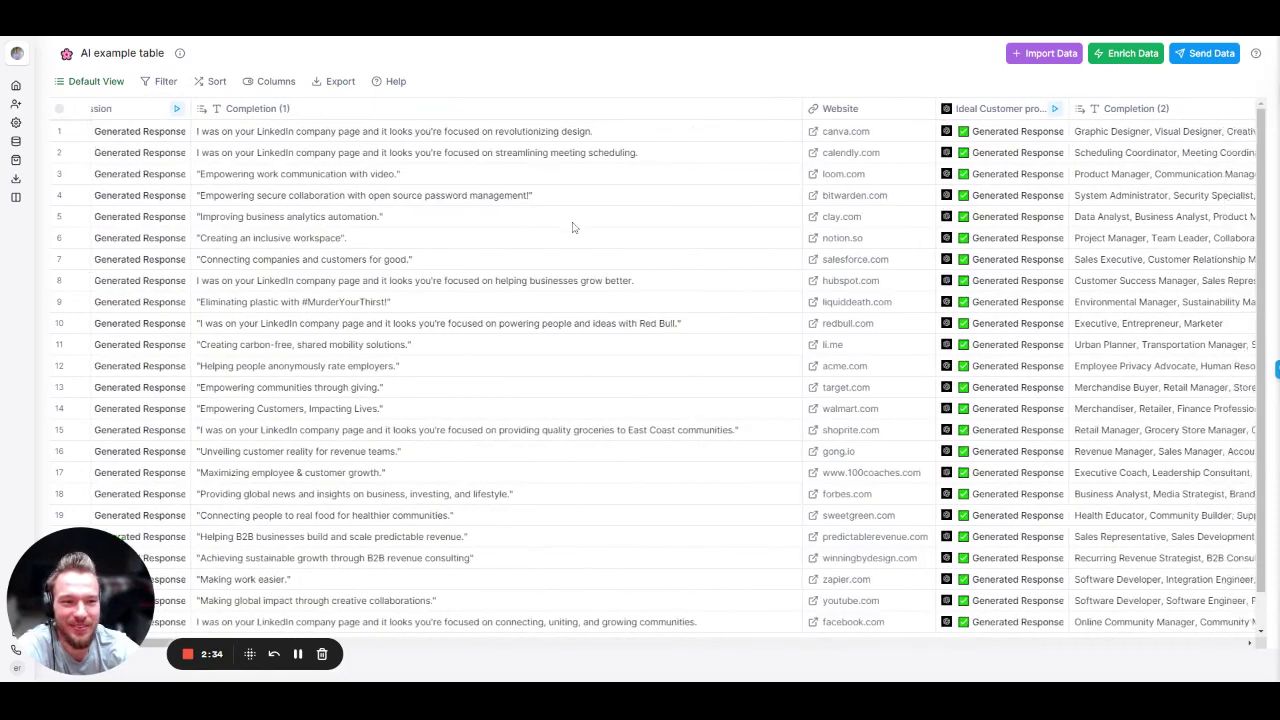
# Step: Open the Ideal Customer profile column's settings, read its job-title prompt, and close them without changes
pyautogui.hscroll(5, 573, 227)
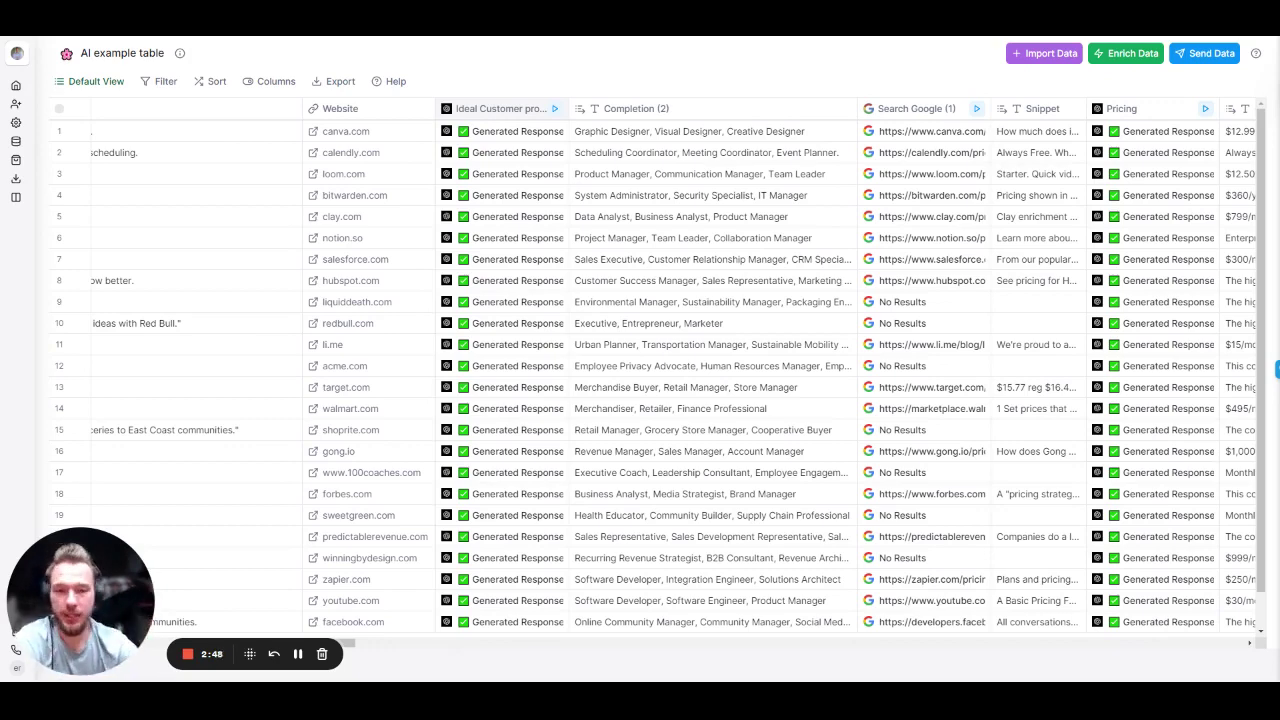
pyautogui.click(507, 110)
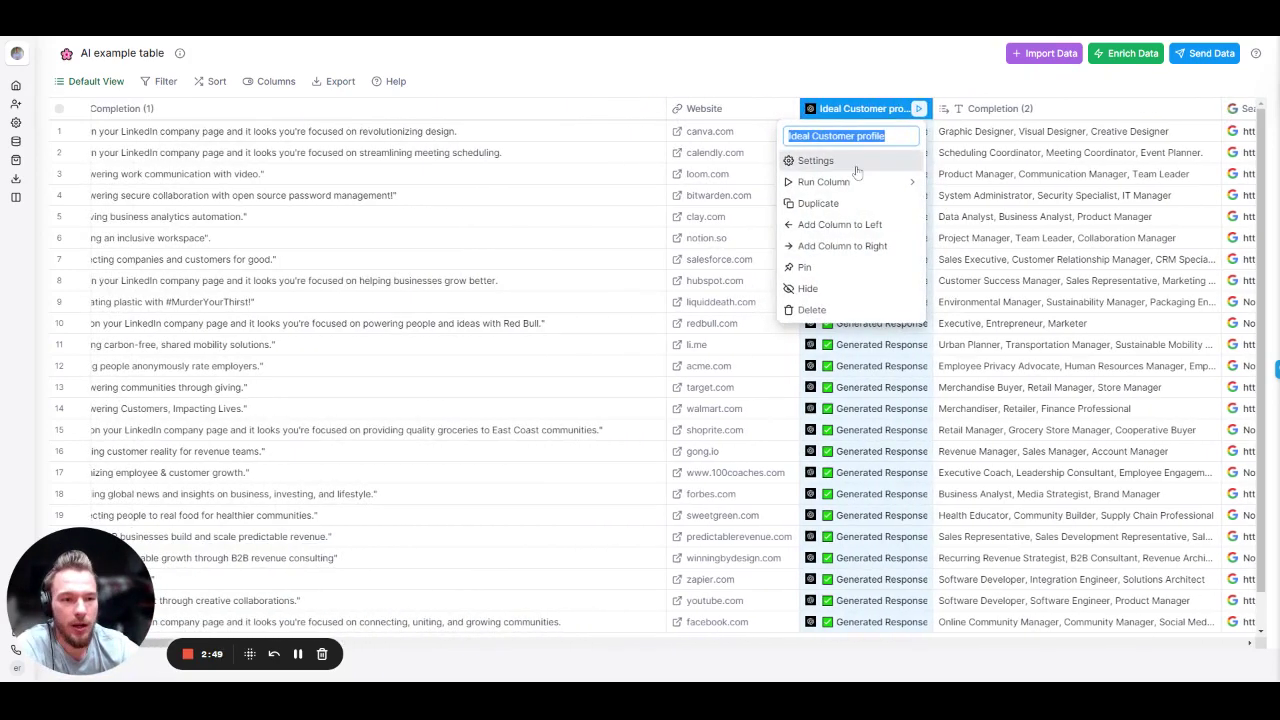
pyautogui.press('Return')
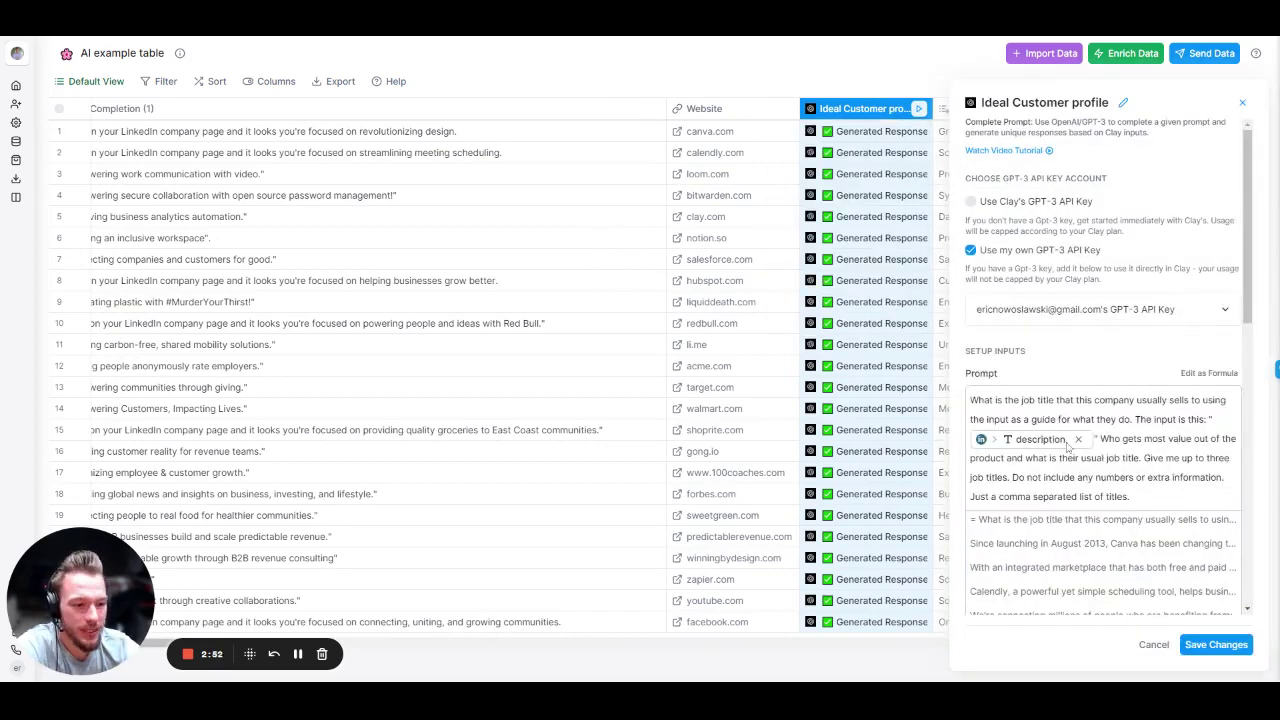
pyautogui.scroll(-3, 1047, 449)
pyautogui.moveTo(992, 175)
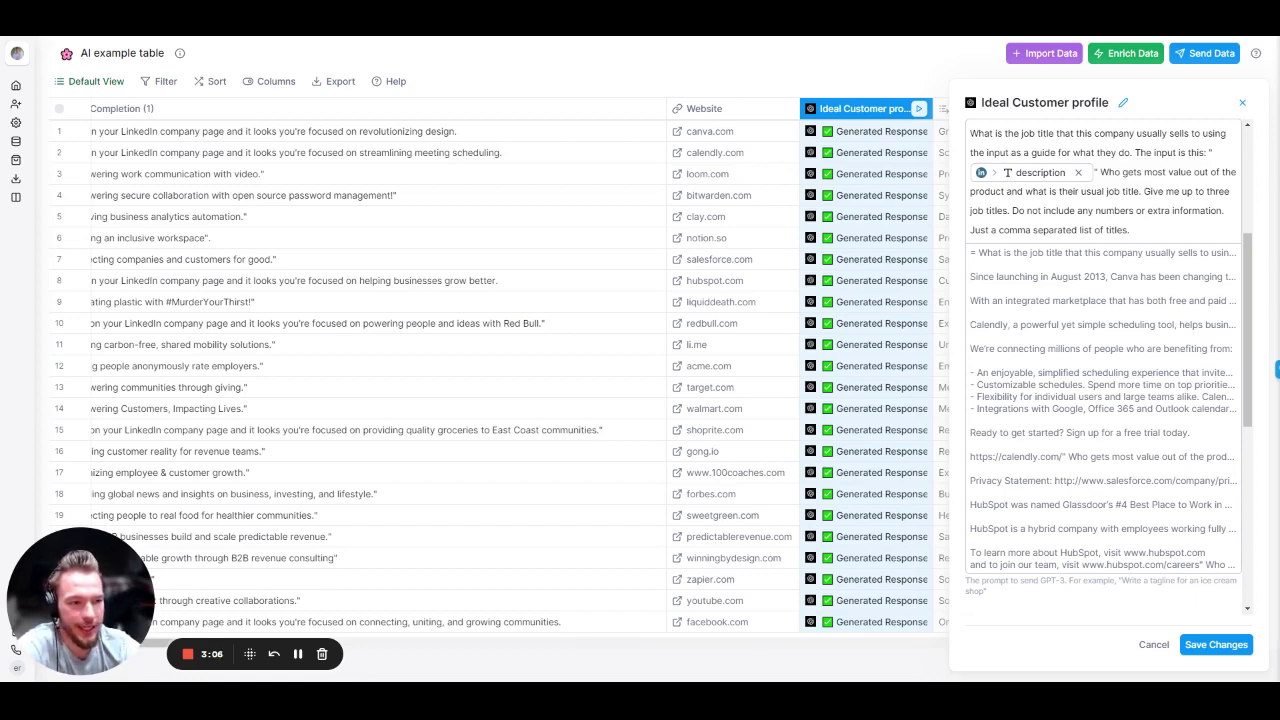
pyautogui.click(1242, 102)
# Step: Move the Website column between Search Google (1) and Snippet
pyautogui.hscroll(2, 800, 281)
pyautogui.hscroll(5, 799, 281)
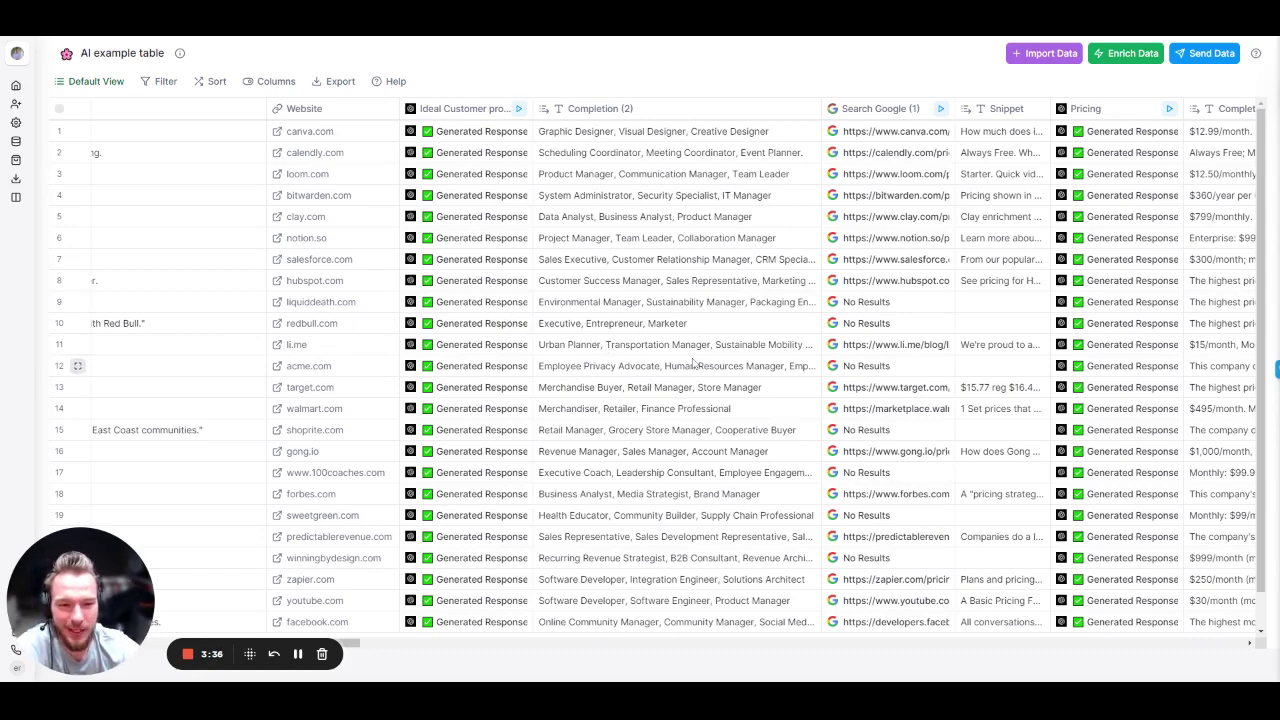
pyautogui.click(770, 345)
pyautogui.click(757, 330)
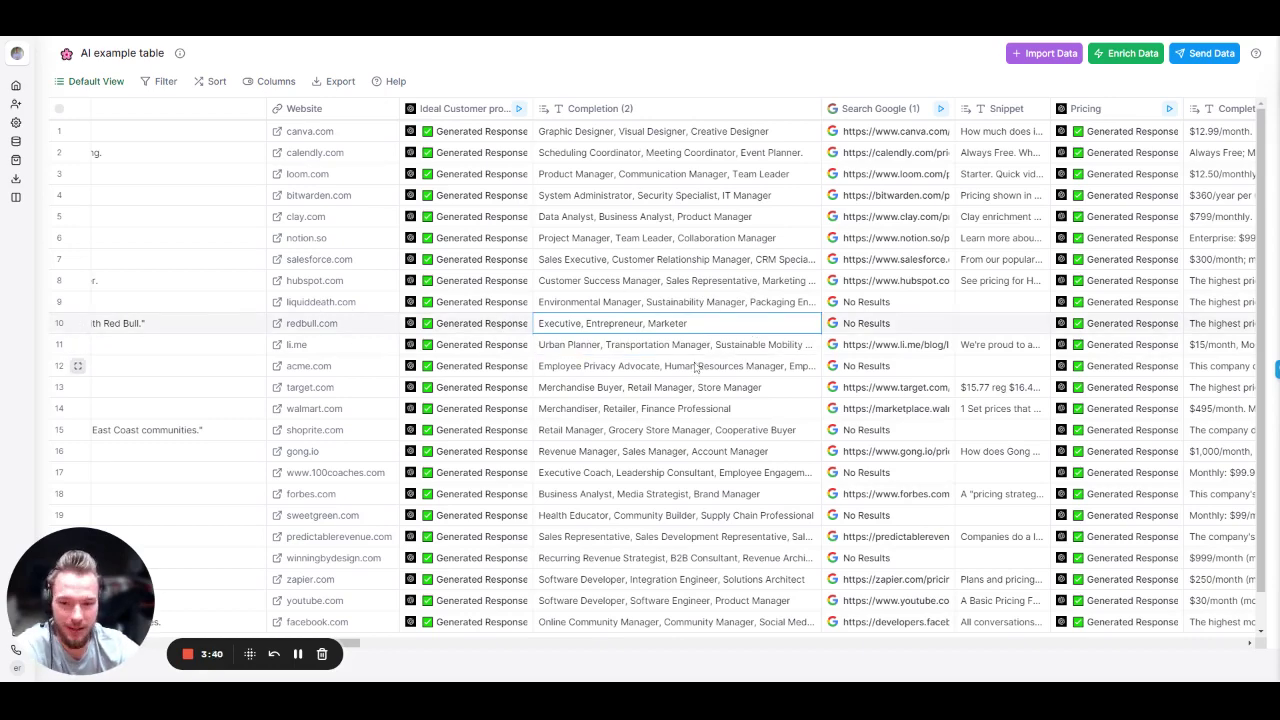
pyautogui.moveTo(318, 115); pyautogui.dragTo(772, 135)
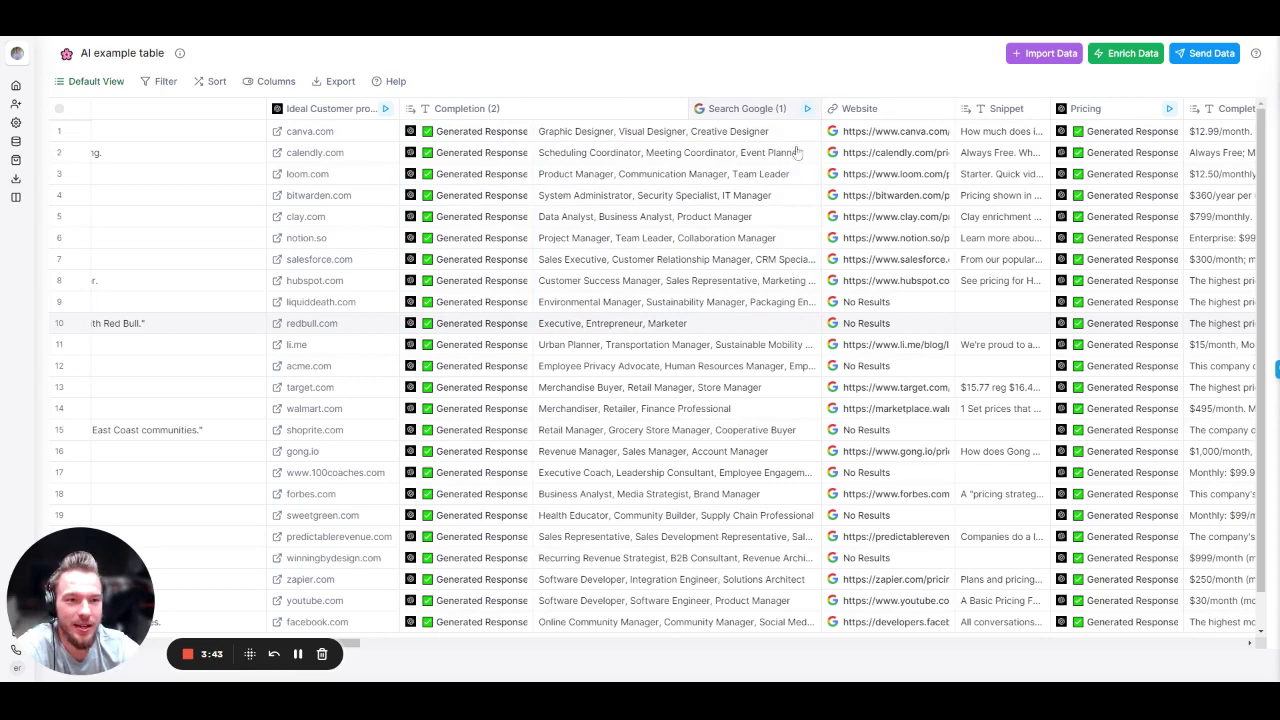
# Step: Open the Search Google (1) settings, examine the pricing and "$" parts of the search query, and close them without changes
pyautogui.hscroll(5, 772, 150)
pyautogui.hscroll(3, 700, 175)
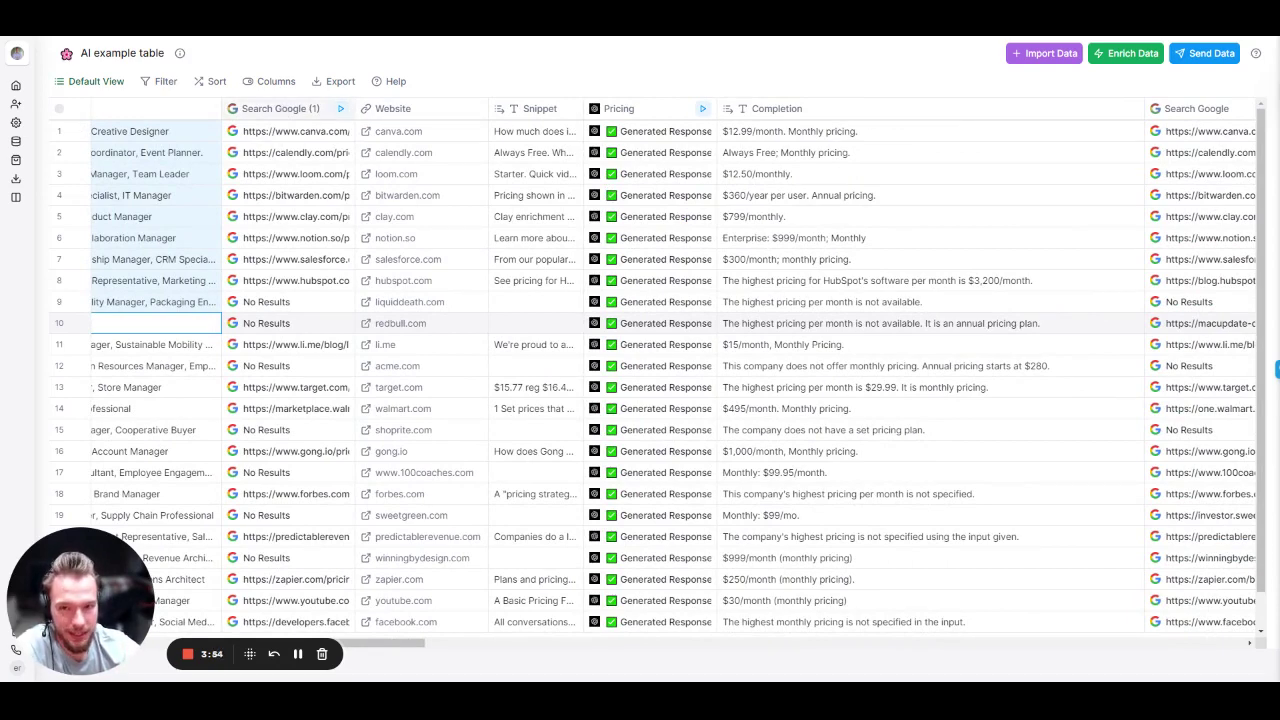
pyautogui.click(290, 108)
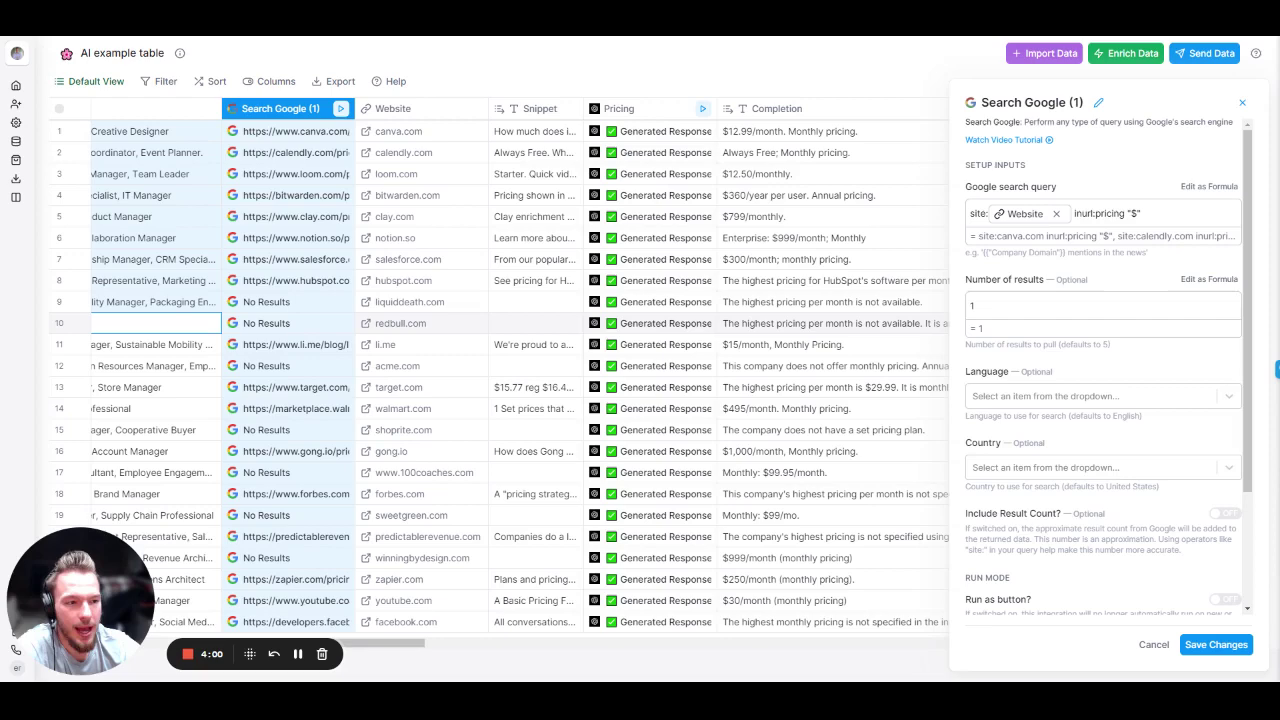
pyautogui.doubleClick(1110, 213)
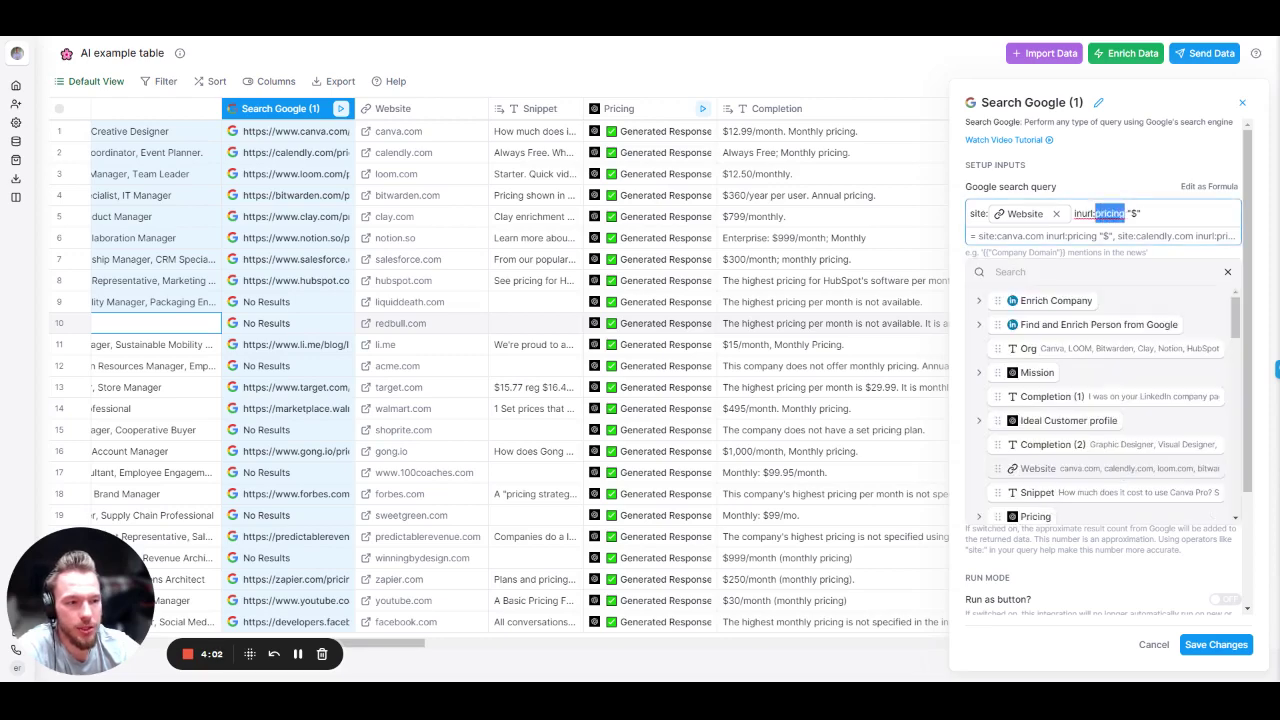
pyautogui.doubleClick(1134, 213)
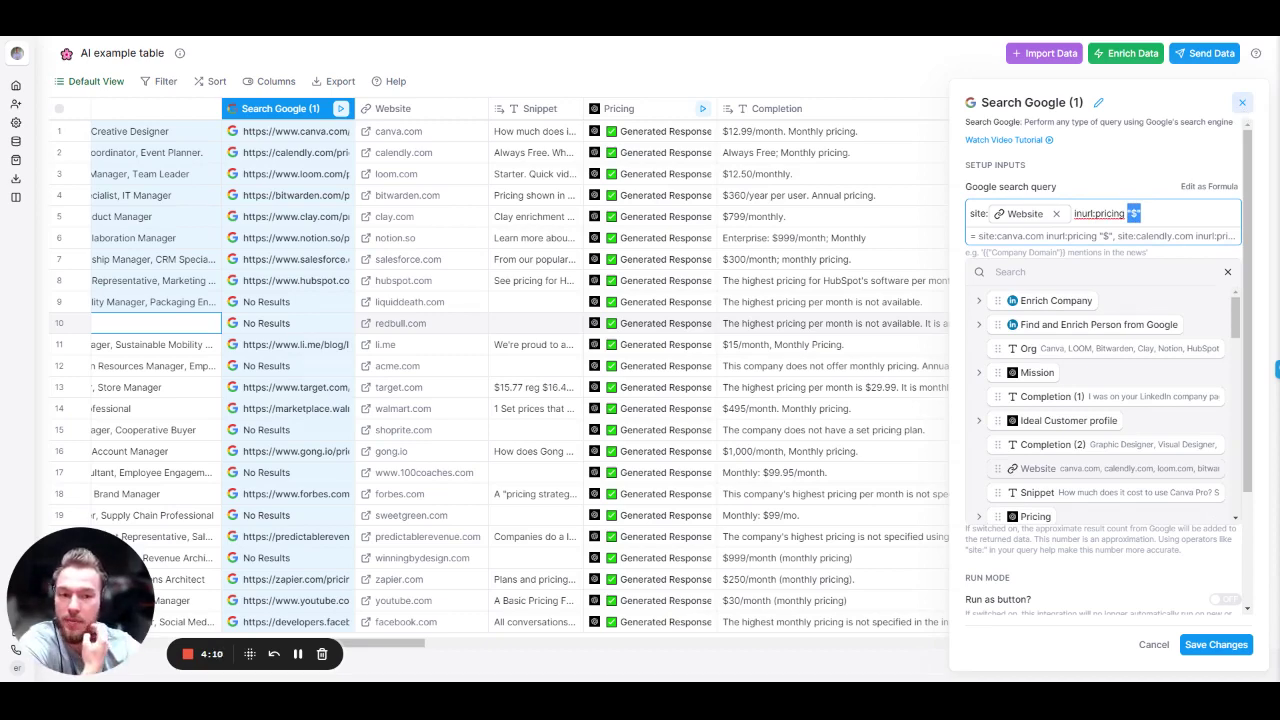
pyautogui.click(1242, 102)
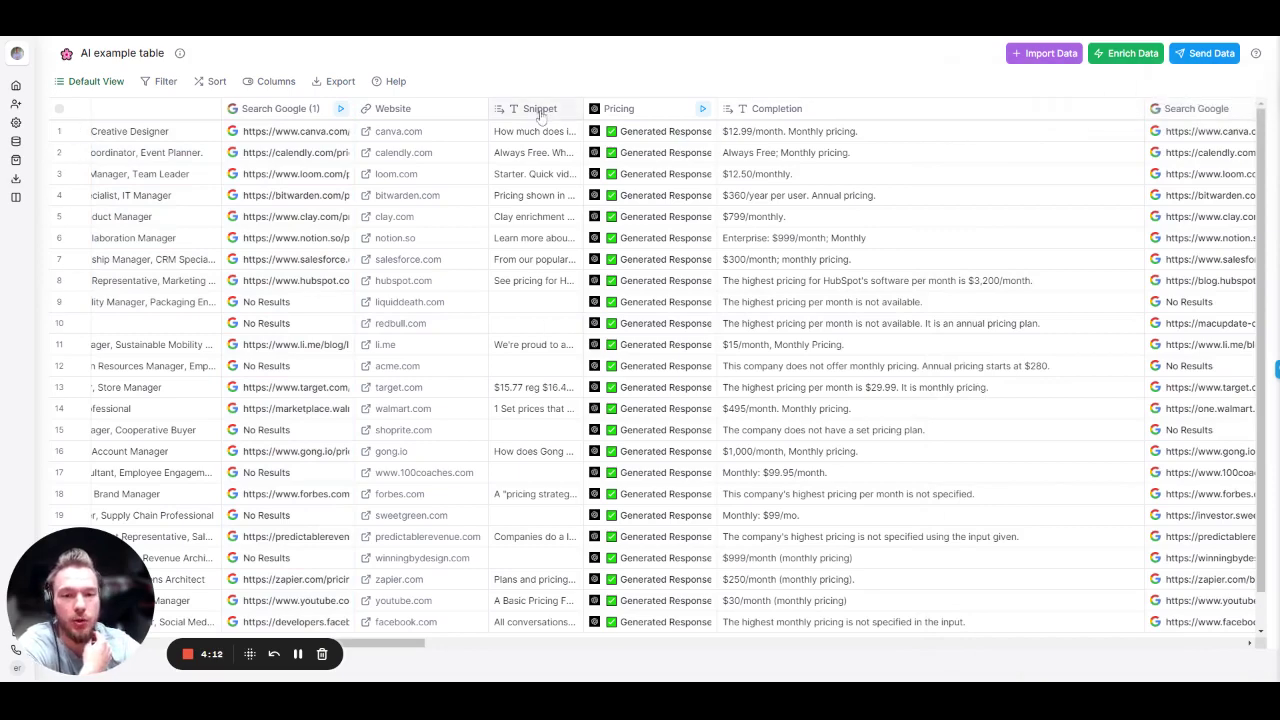
# Step: Expand the Snippet cell in the loom.com row to read its full text, and close it unchanged
pyautogui.click(545, 175)
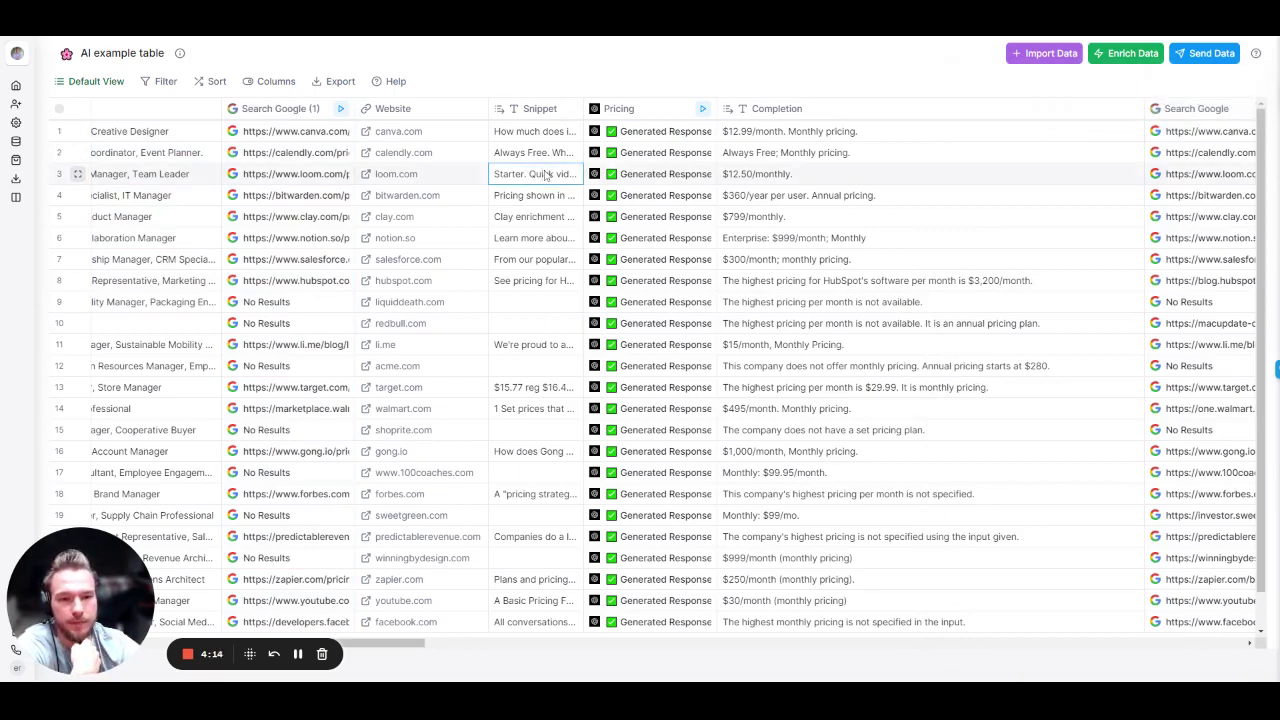
pyautogui.doubleClick(545, 175)
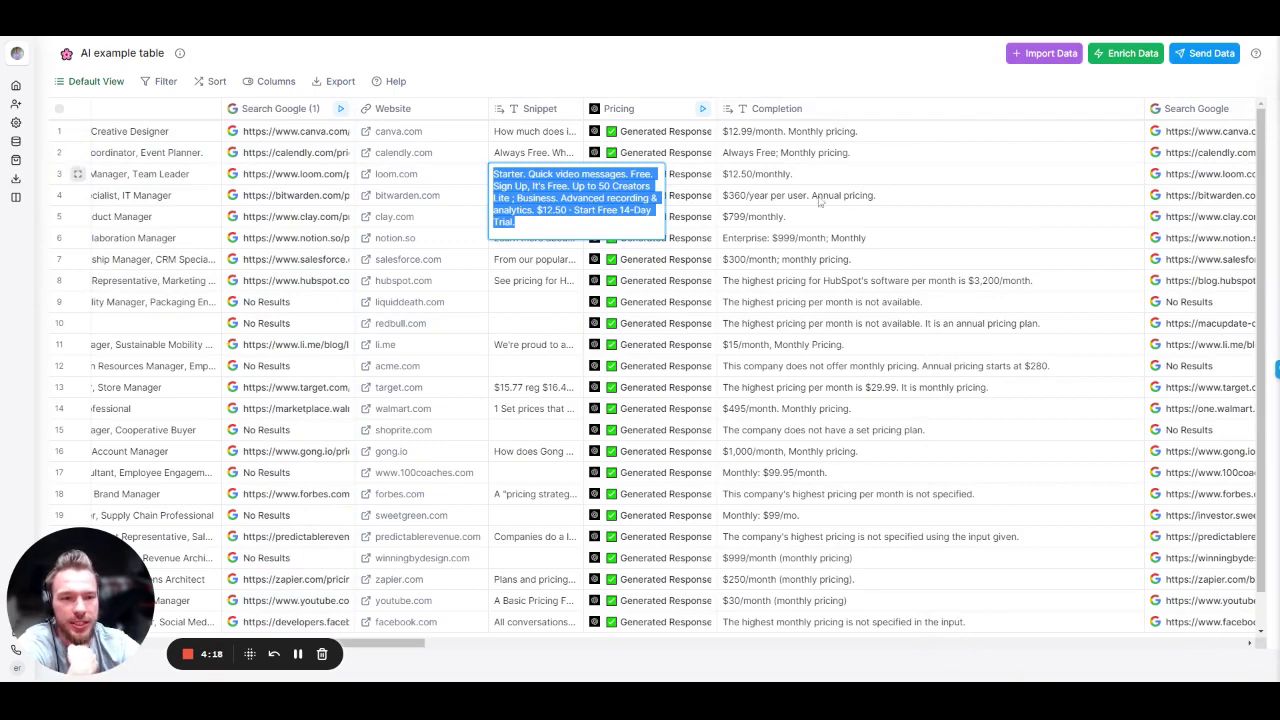
pyautogui.click(630, 110)
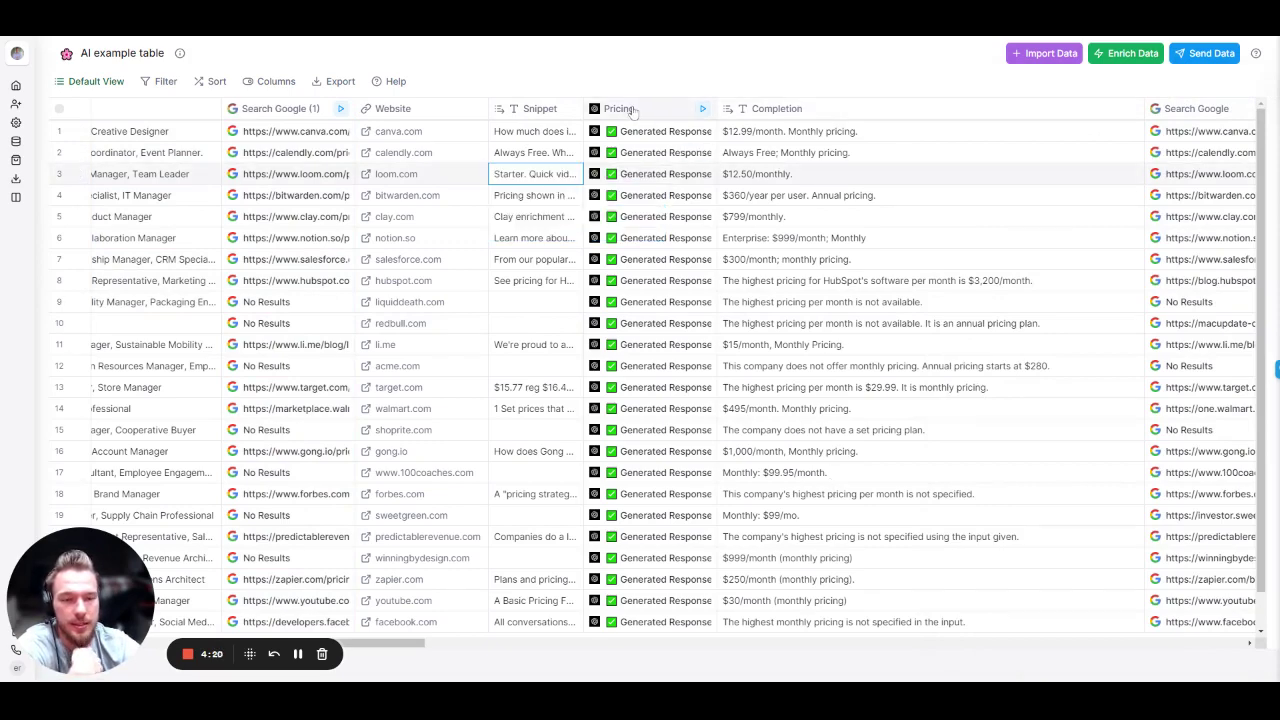
# Step: Open the Pricing column's settings, review its prompt and optional model inputs, and close them without changes
pyautogui.click(632, 111)
pyautogui.scroll(-3, 1100, 400)
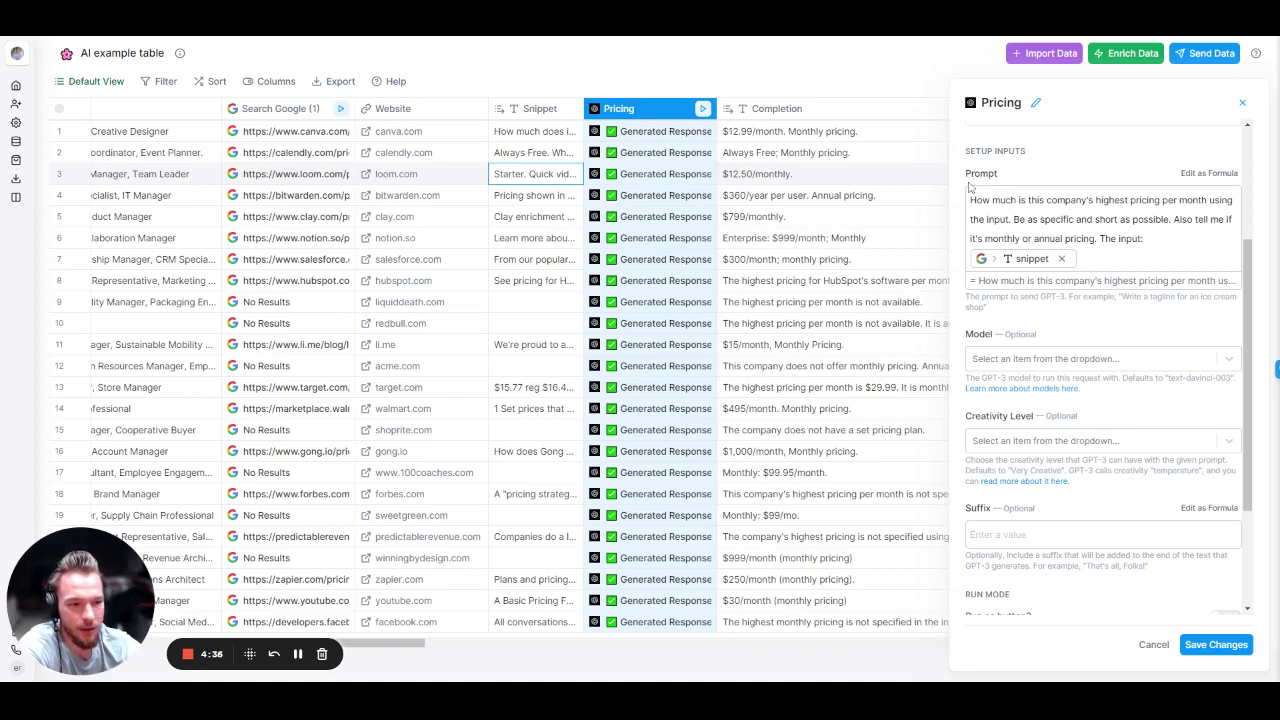
pyautogui.click(1242, 102)
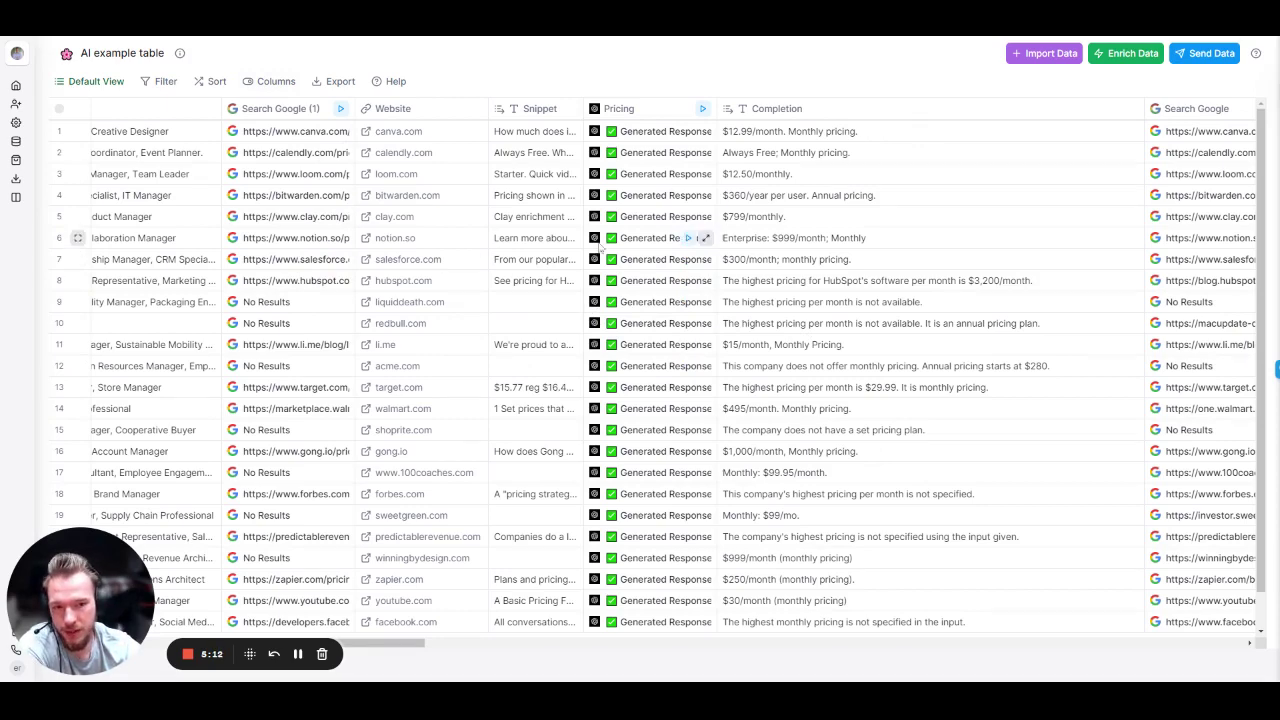
# Step: Move the Website column between Link and Job Focus
pyautogui.hscroll(5, 322, 210)
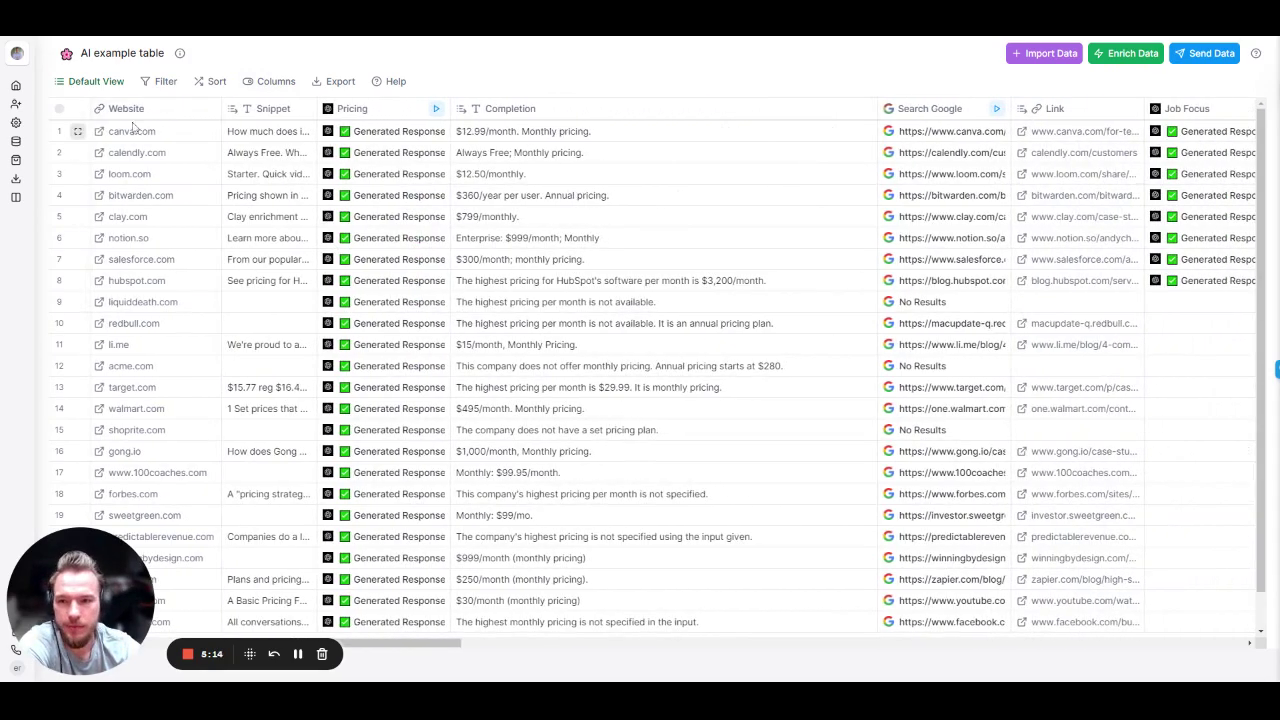
pyautogui.moveTo(130, 114); pyautogui.dragTo(896, 122)
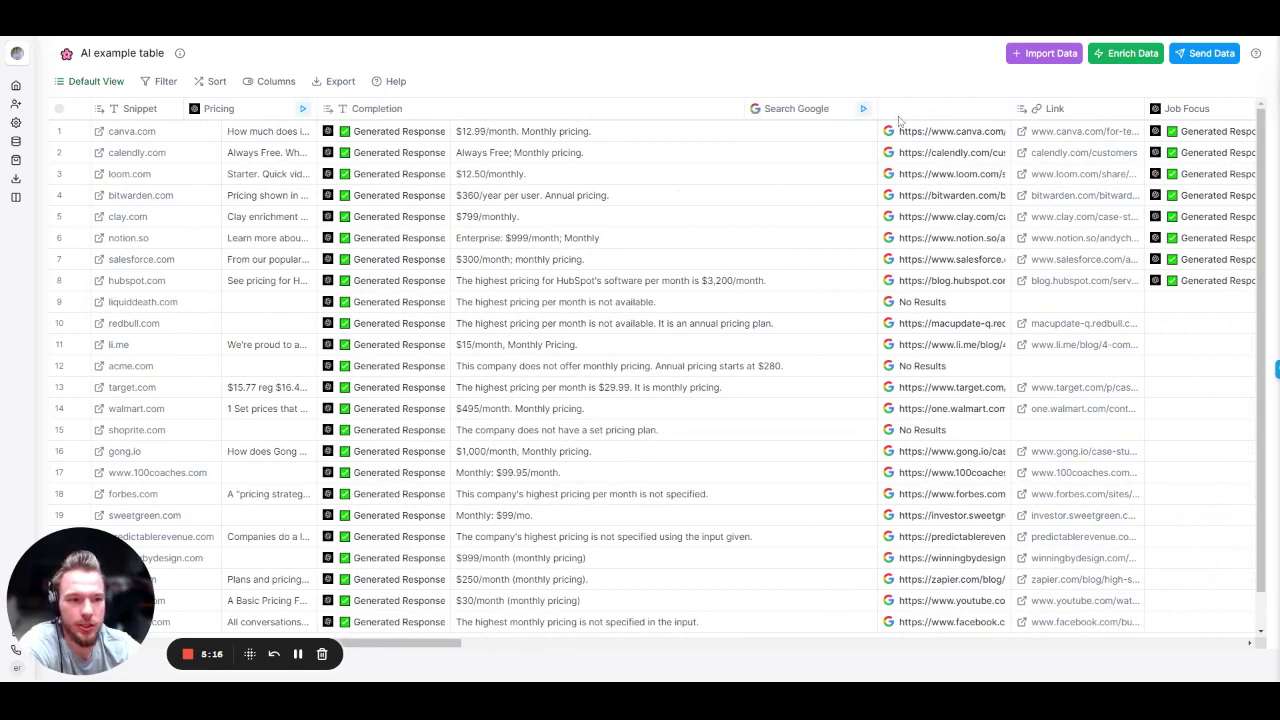
pyautogui.hscroll(5, 718, 203)
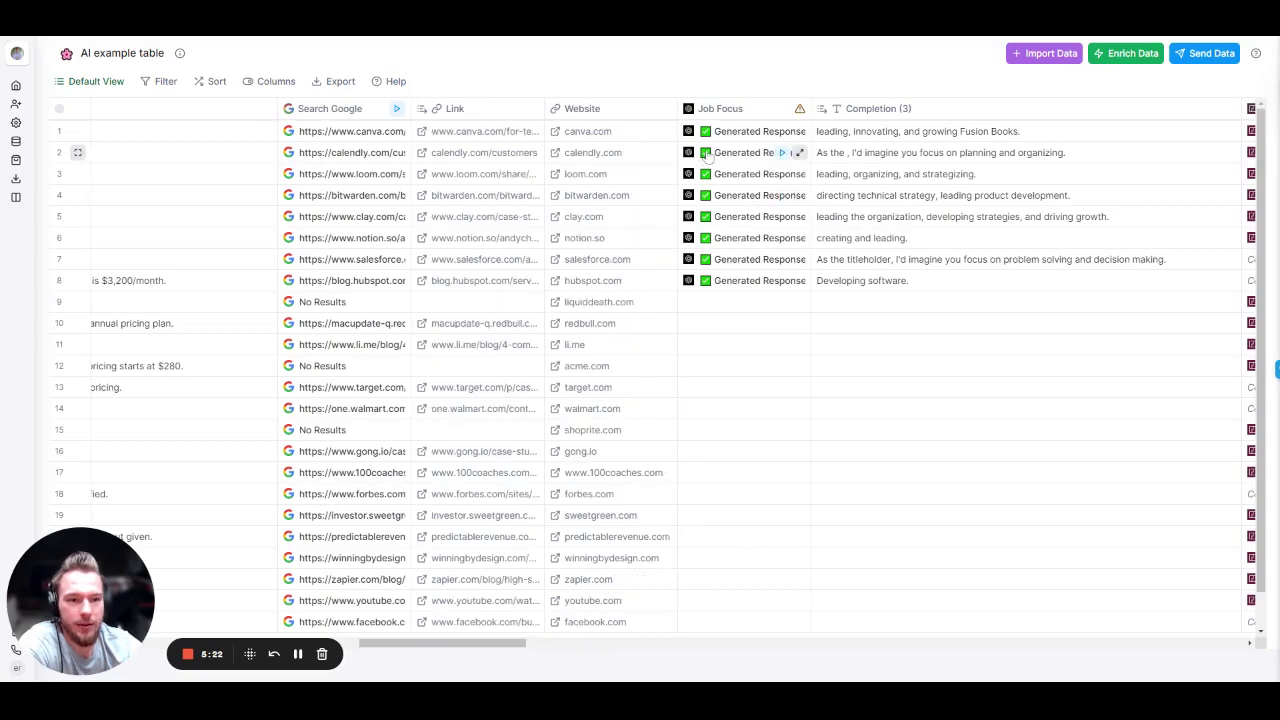
# Step: Open the Job Focus column's settings, review its GPT-3 prompt and the inputs it uses, and close them without changes
pyautogui.hscroll(3, 690, 230)
pyautogui.scroll(1, 670, 240)
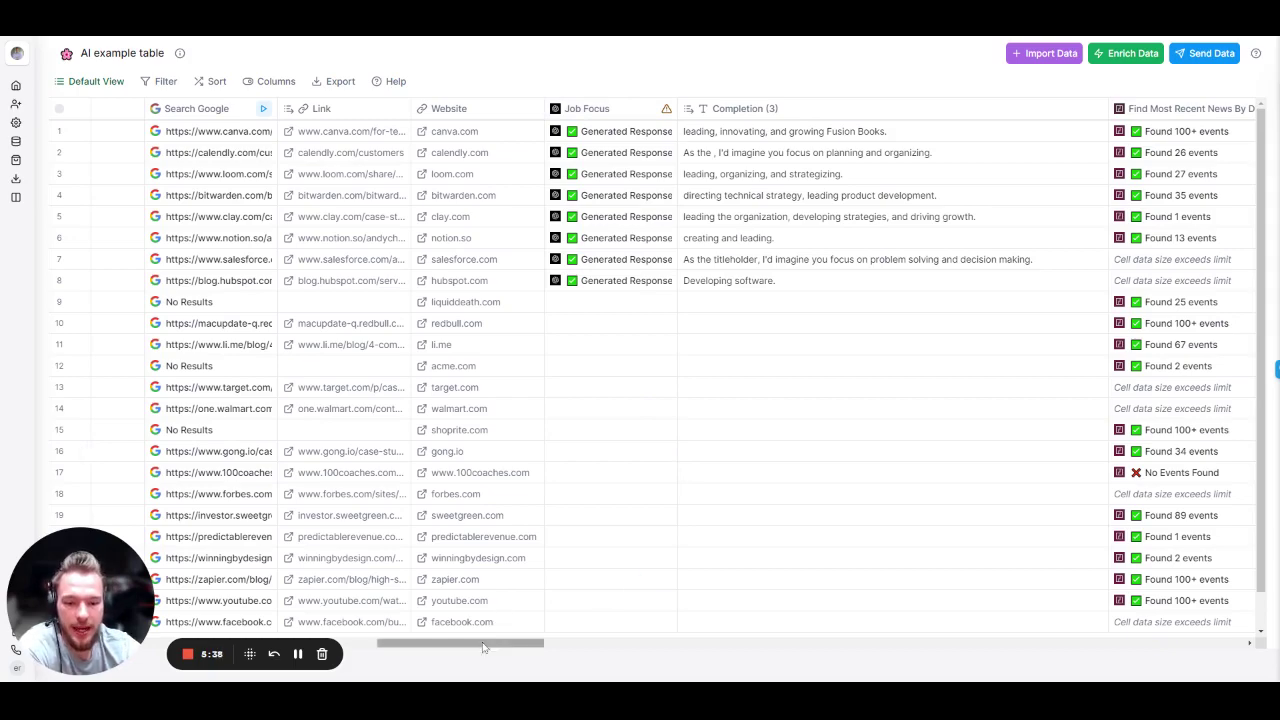
pyautogui.moveTo(486, 643); pyautogui.dragTo(528, 629)
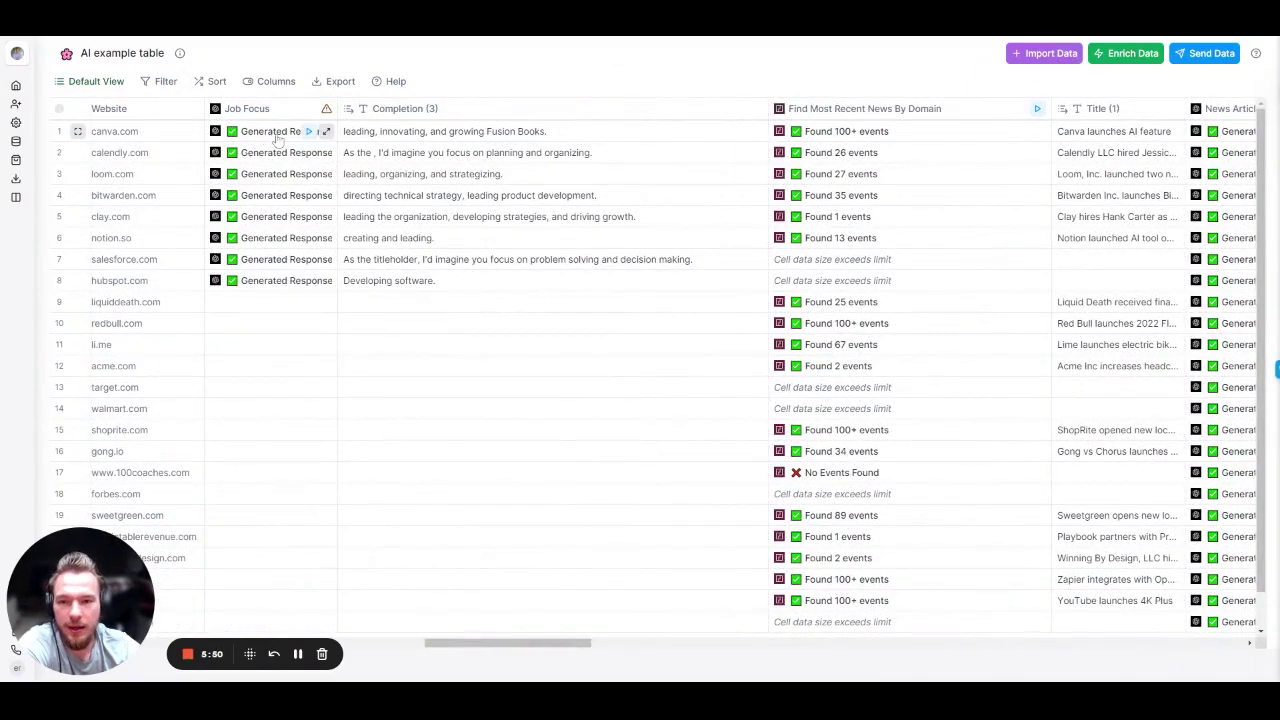
pyautogui.click(252, 108)
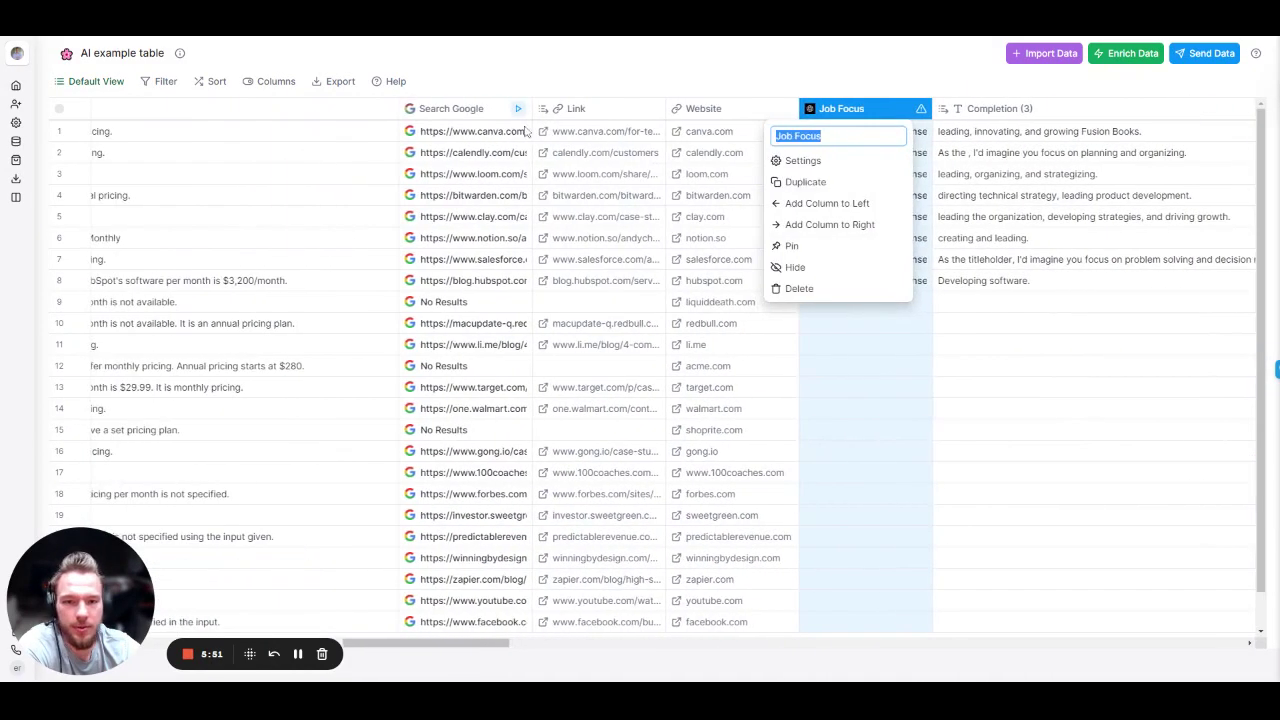
pyautogui.click(800, 160)
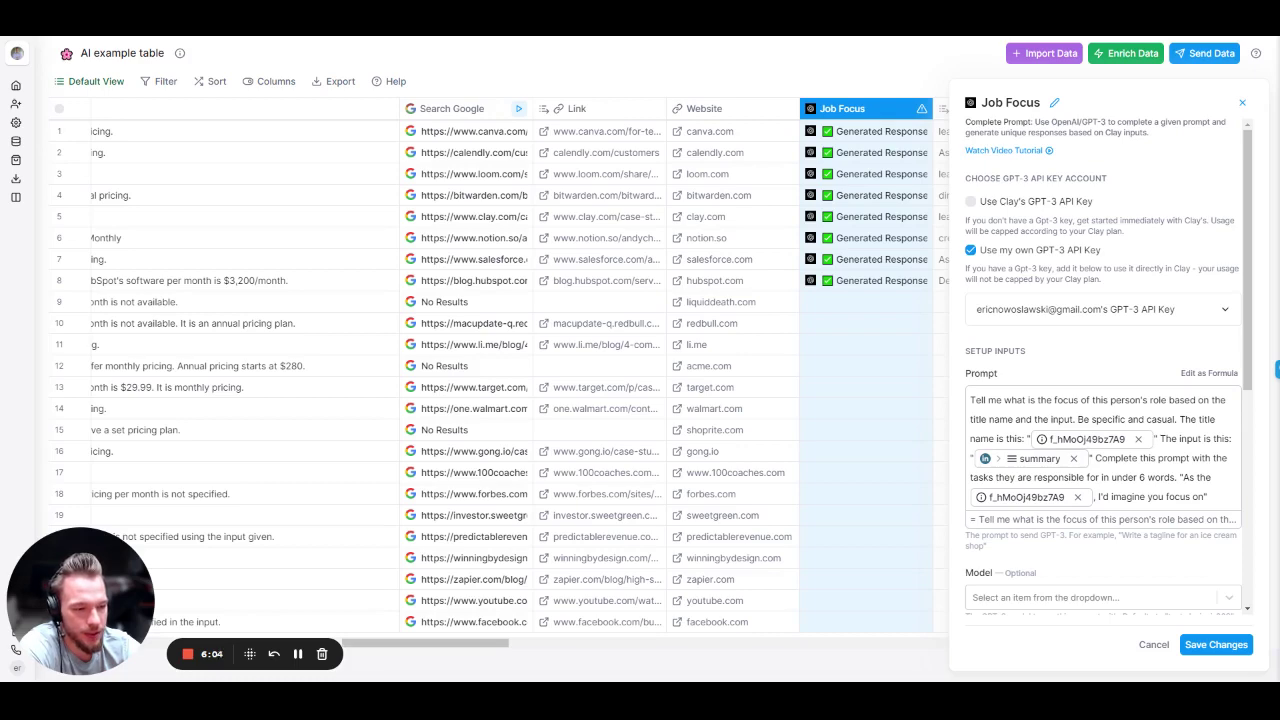
pyautogui.click(1242, 102)
# Step: Move the Website column between Find Most Recent News By Domain and Title (1)
pyautogui.hscroll(3, 714, 242)
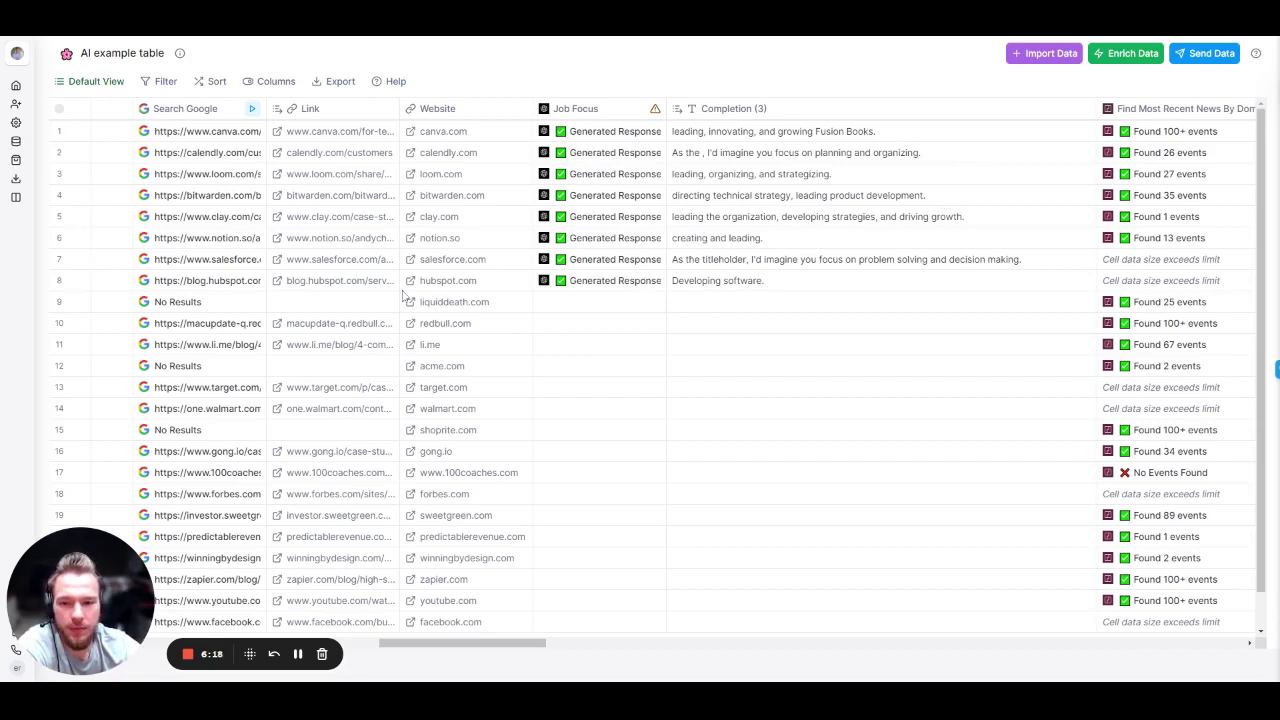
pyautogui.moveTo(460, 643); pyautogui.dragTo(122, 638)
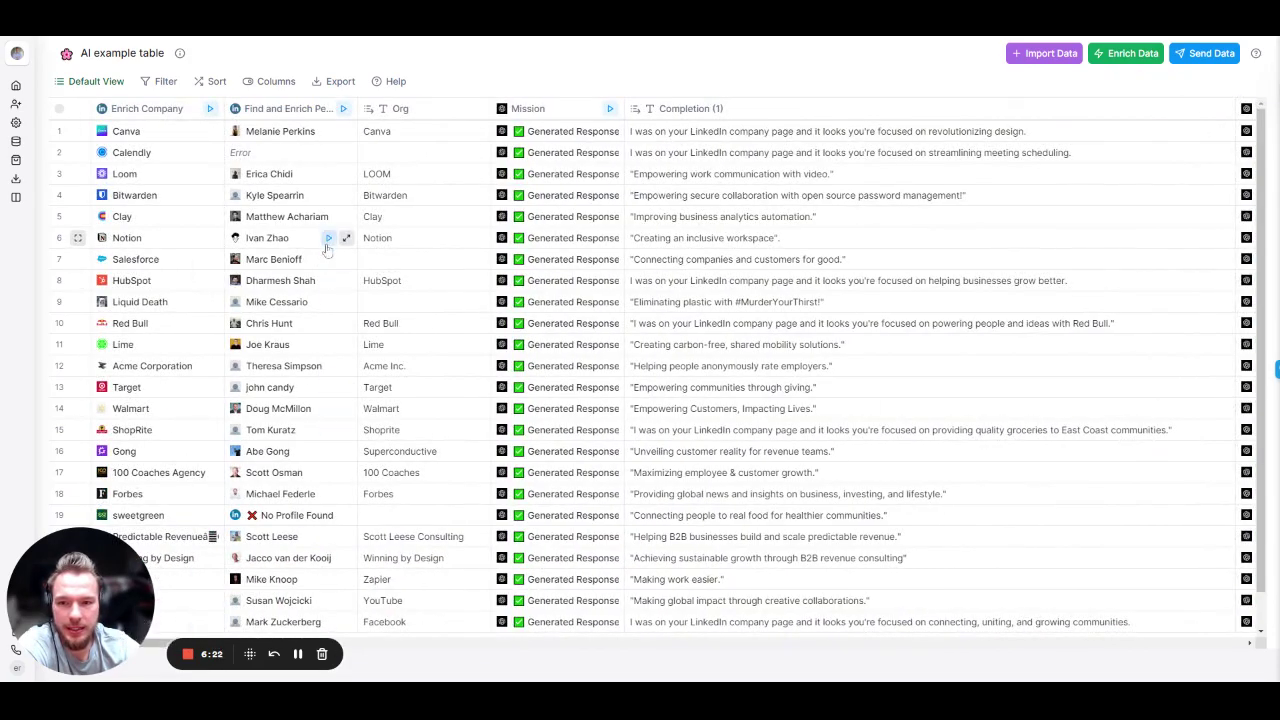
pyautogui.moveTo(266, 643); pyautogui.dragTo(586, 647)
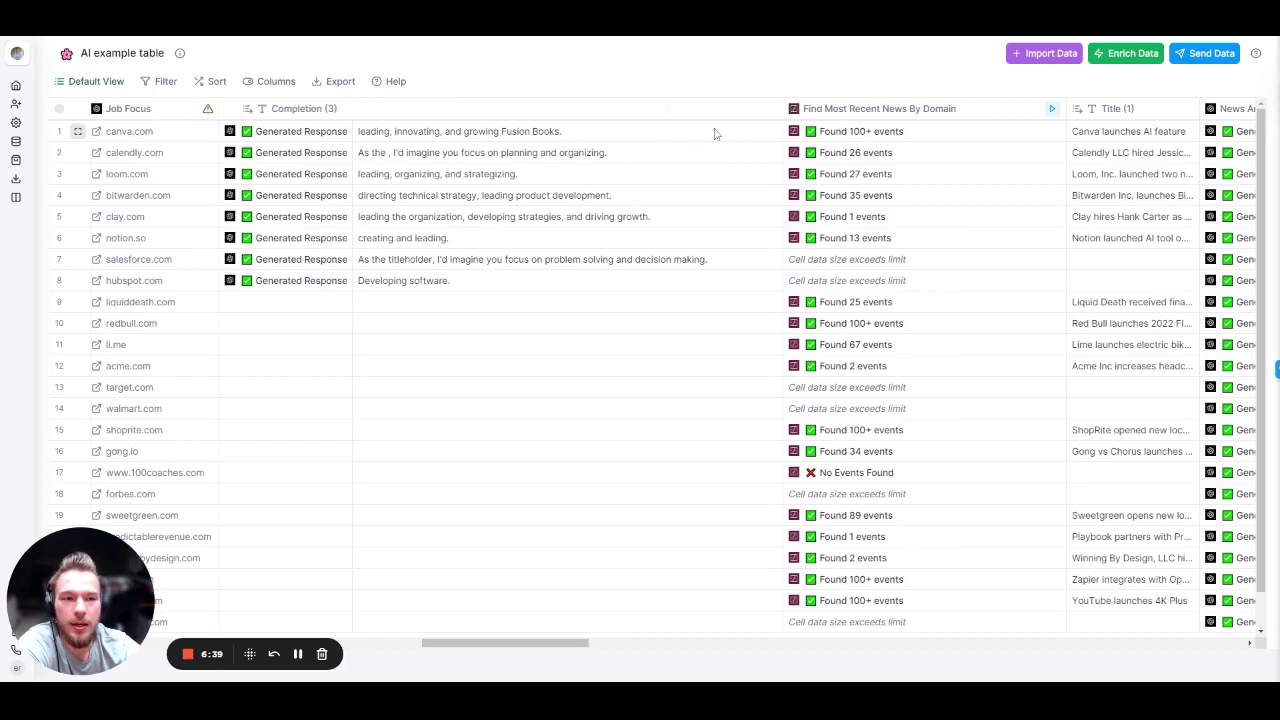
pyautogui.moveTo(714, 133); pyautogui.dragTo(912, 130)
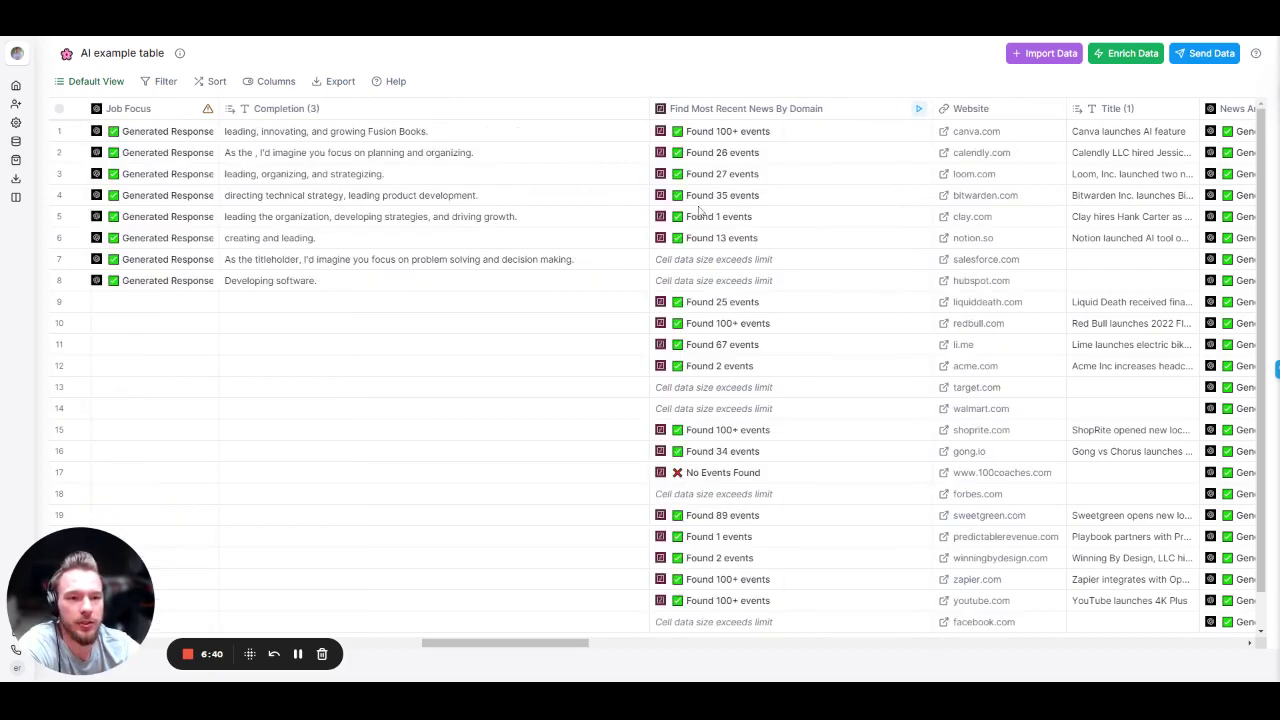
# Step: Expand the Title (1) cells in the calendly.com, bitwarden.com and loom.com rows to read the full news headlines, leaving them unchanged
pyautogui.hscroll(8, 700, 210)
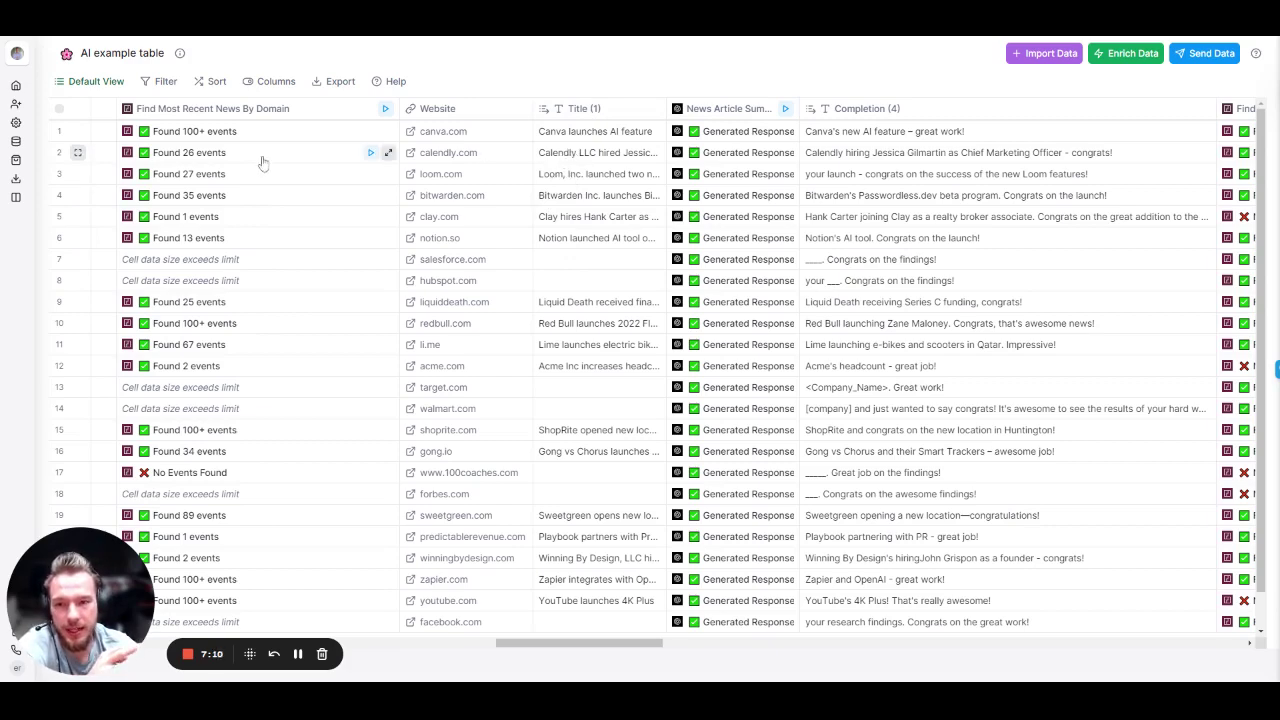
pyautogui.hscroll(4, 585, 120)
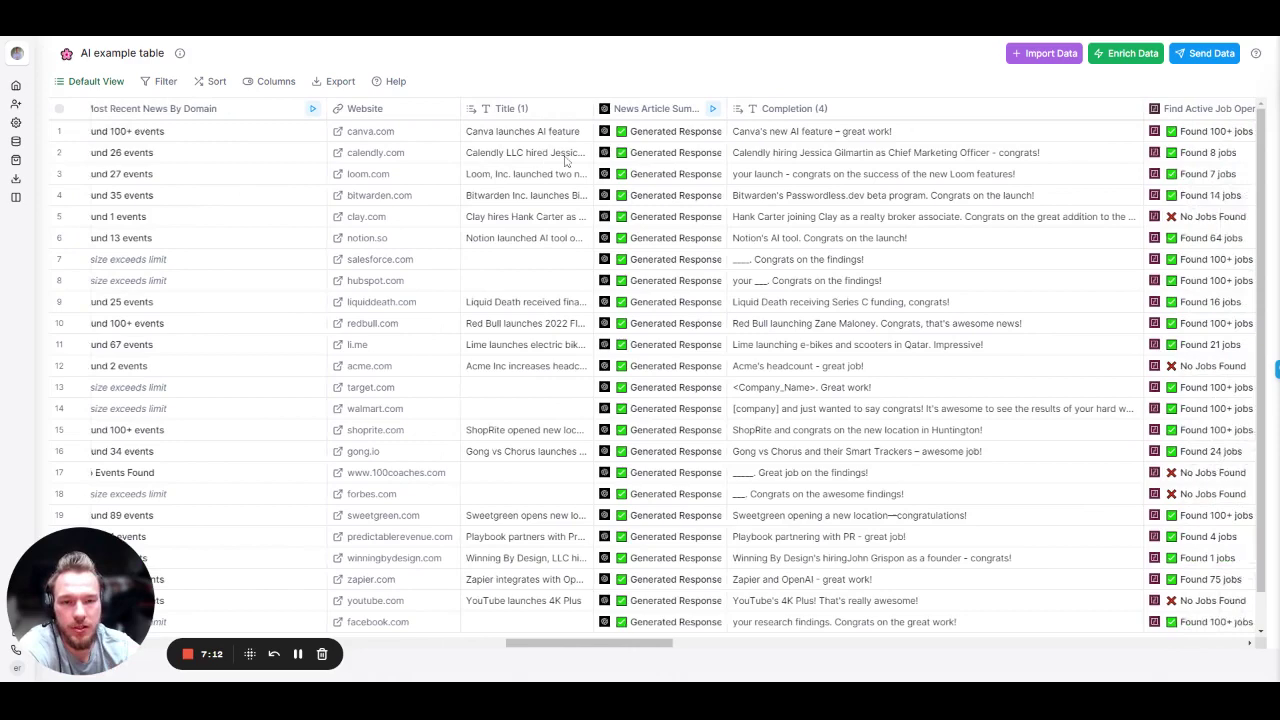
pyautogui.click(385, 135)
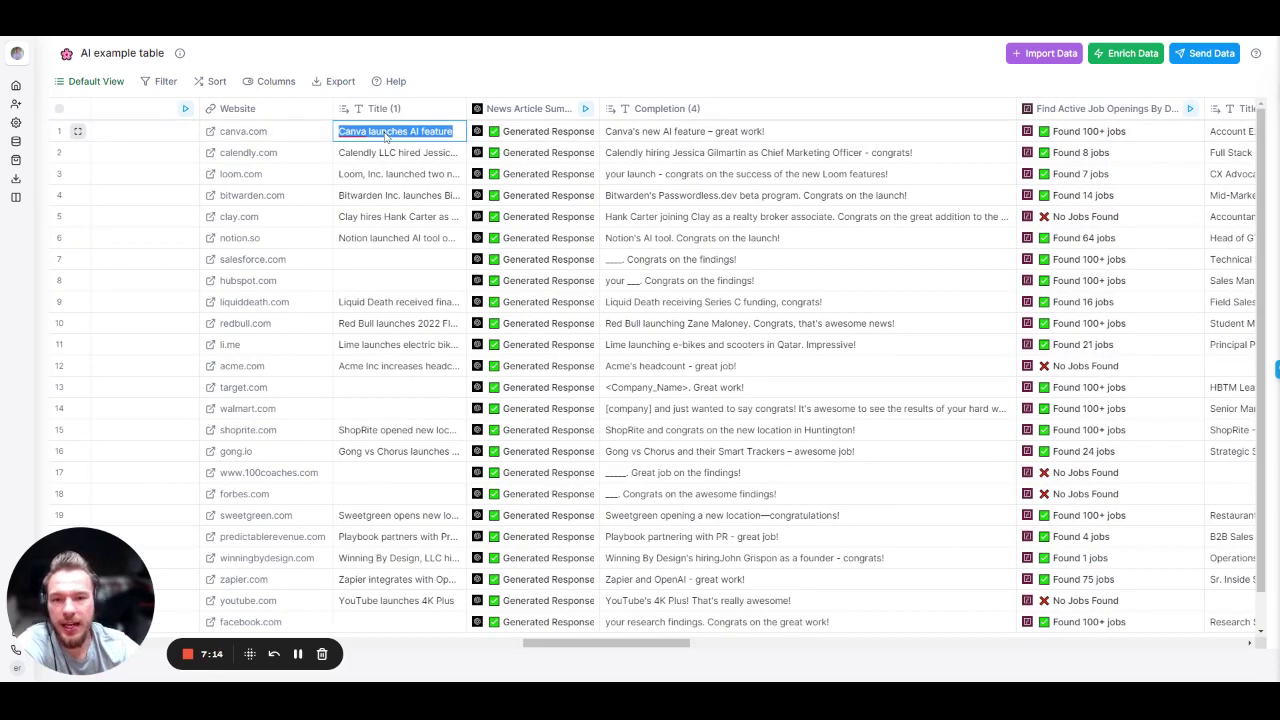
pyautogui.doubleClick(402, 163)
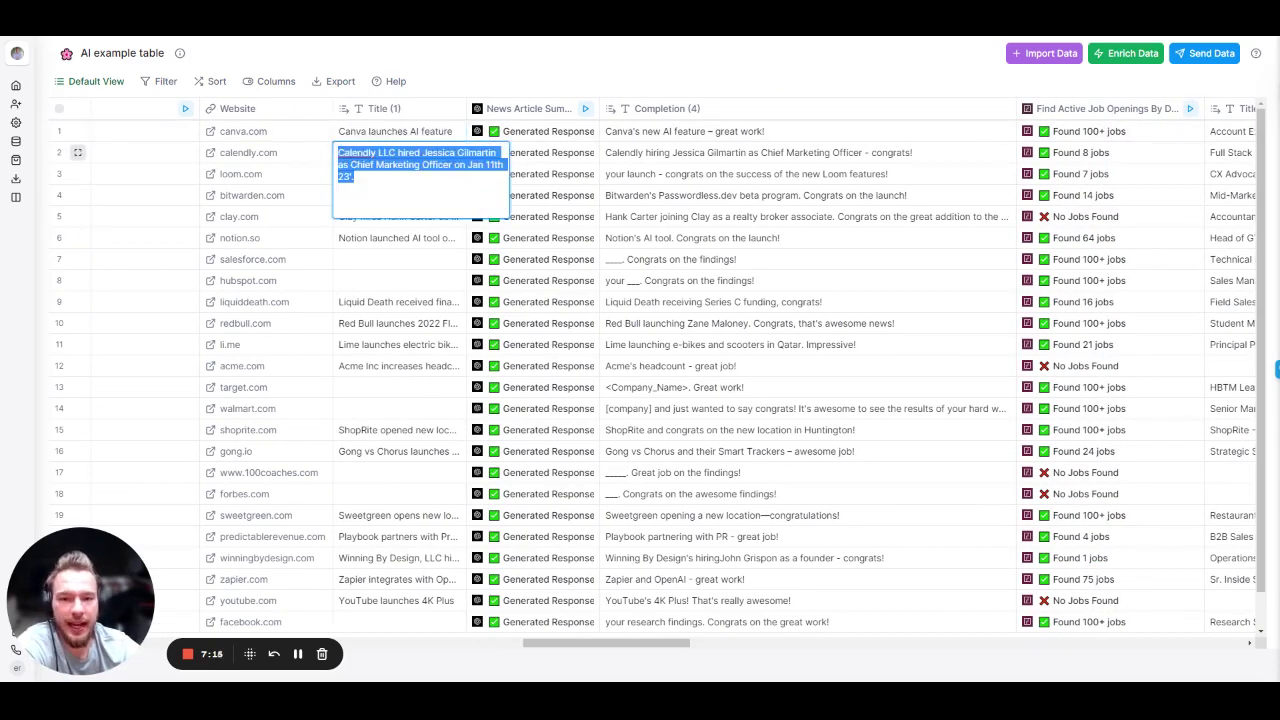
pyautogui.click(396, 240)
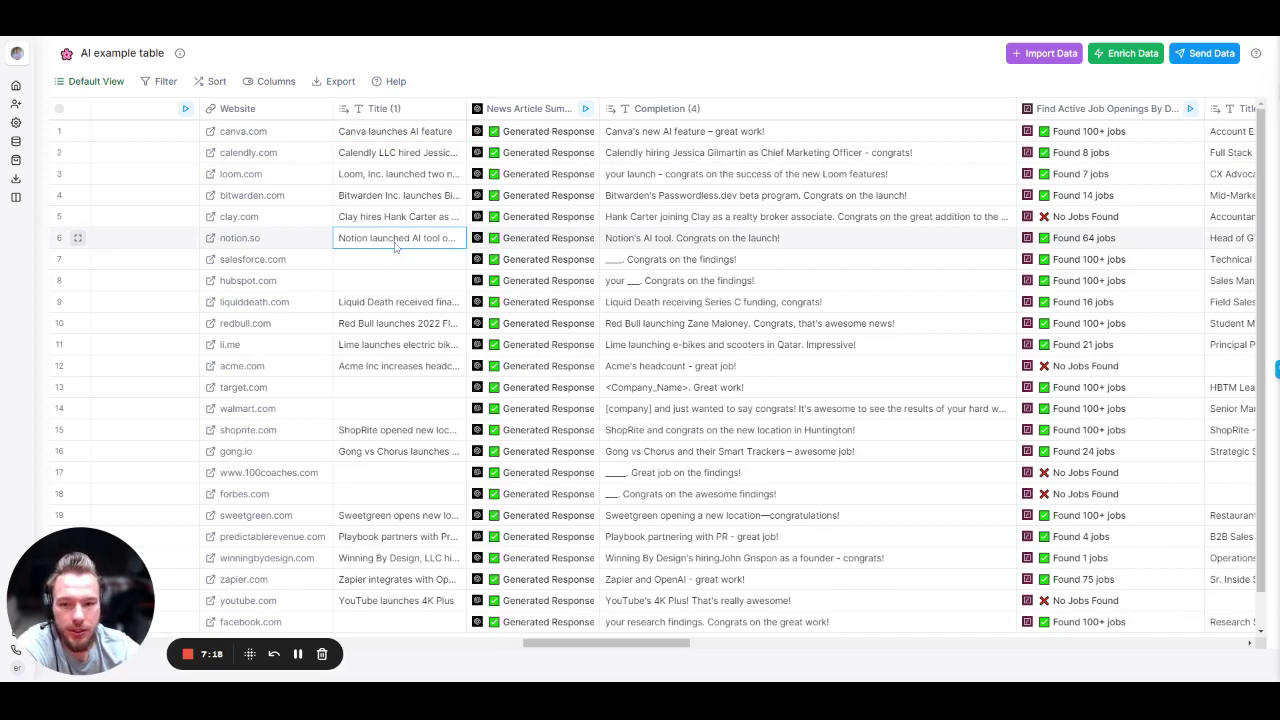
pyautogui.doubleClick(400, 196)
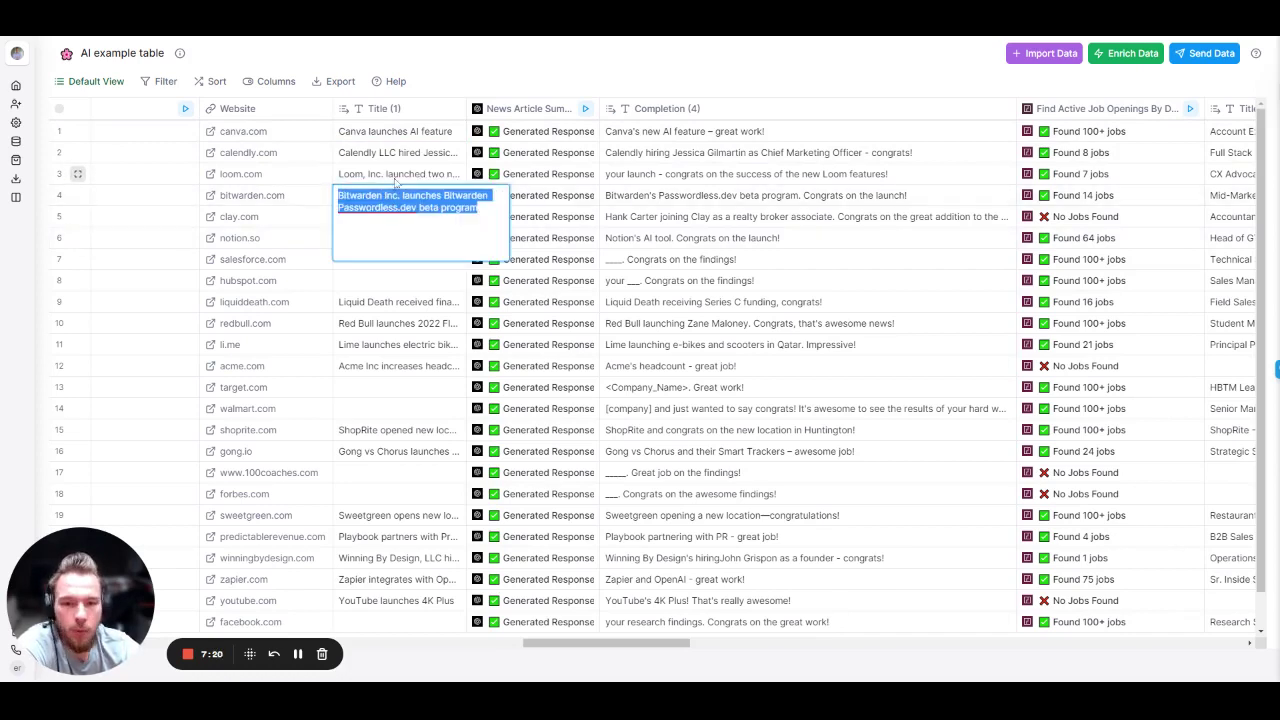
pyautogui.click(397, 178)
pyautogui.doubleClick(397, 178)
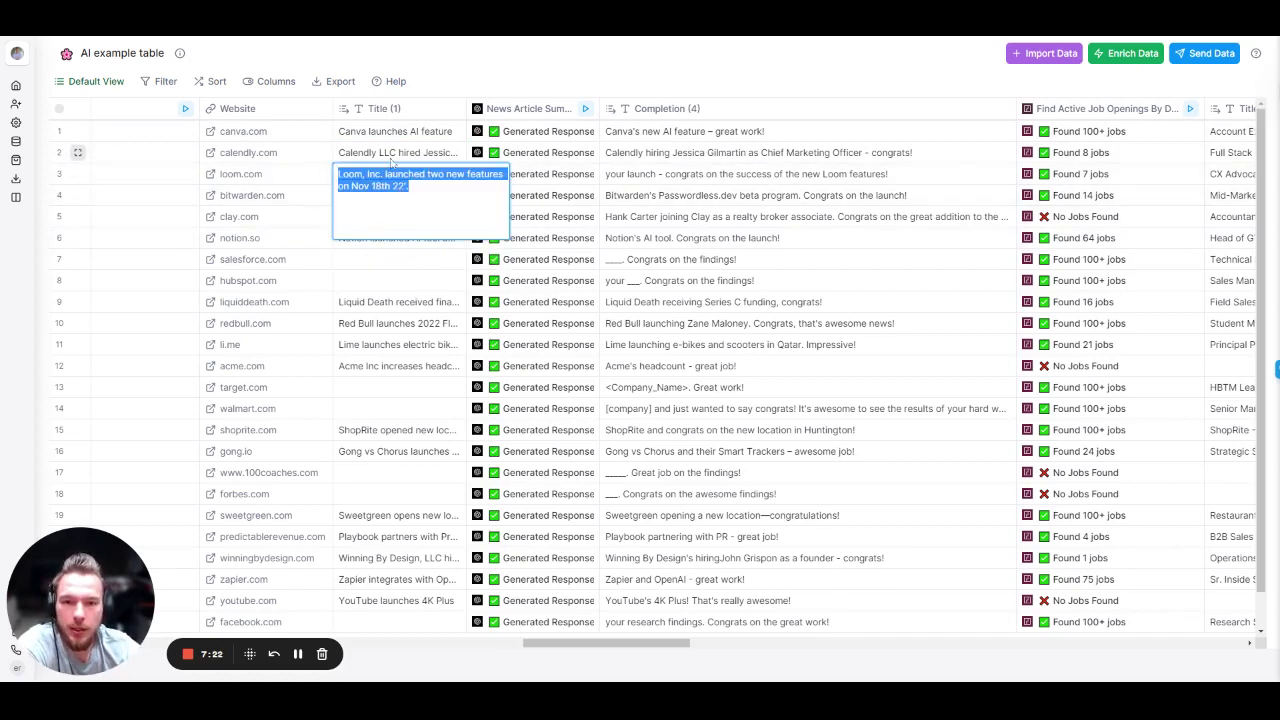
pyautogui.click(391, 158)
# Step: Review the News Article Summary column's prompt, close its settings unchanged, and read the full Title (1) text in the redbull.com row
pyautogui.hscroll(5, 391, 163)
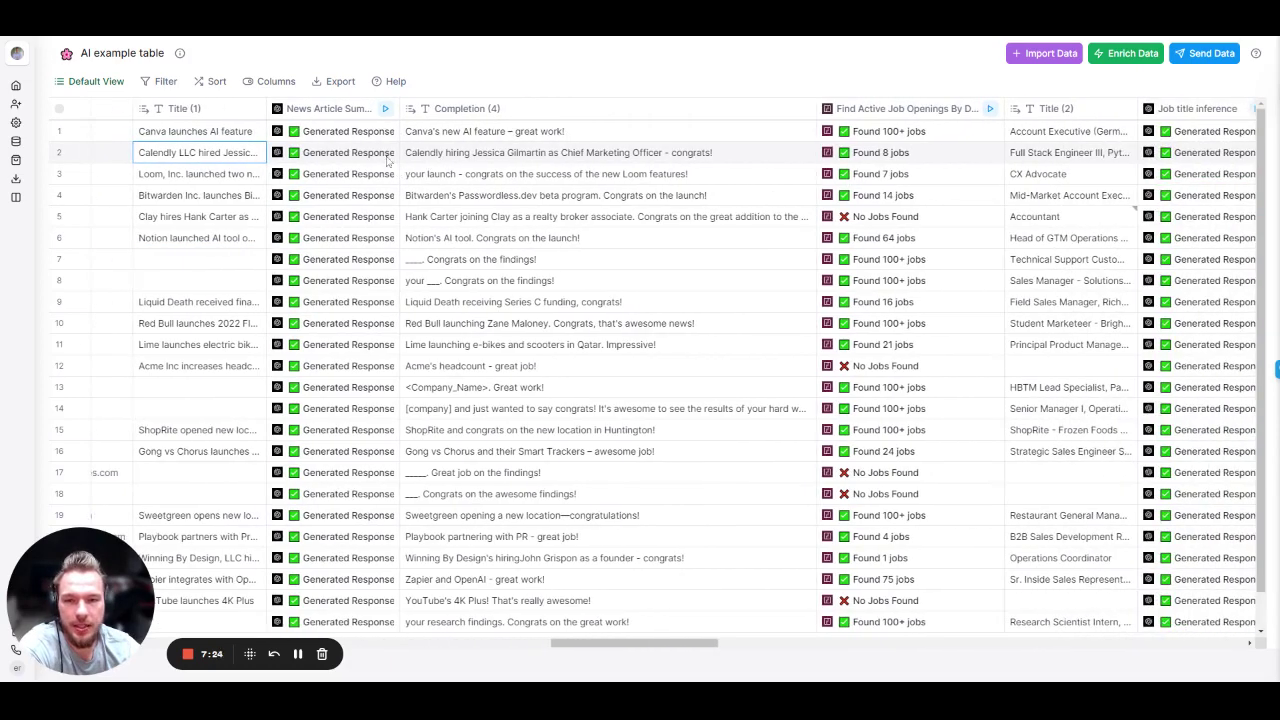
pyautogui.hscroll(-2, 391, 163)
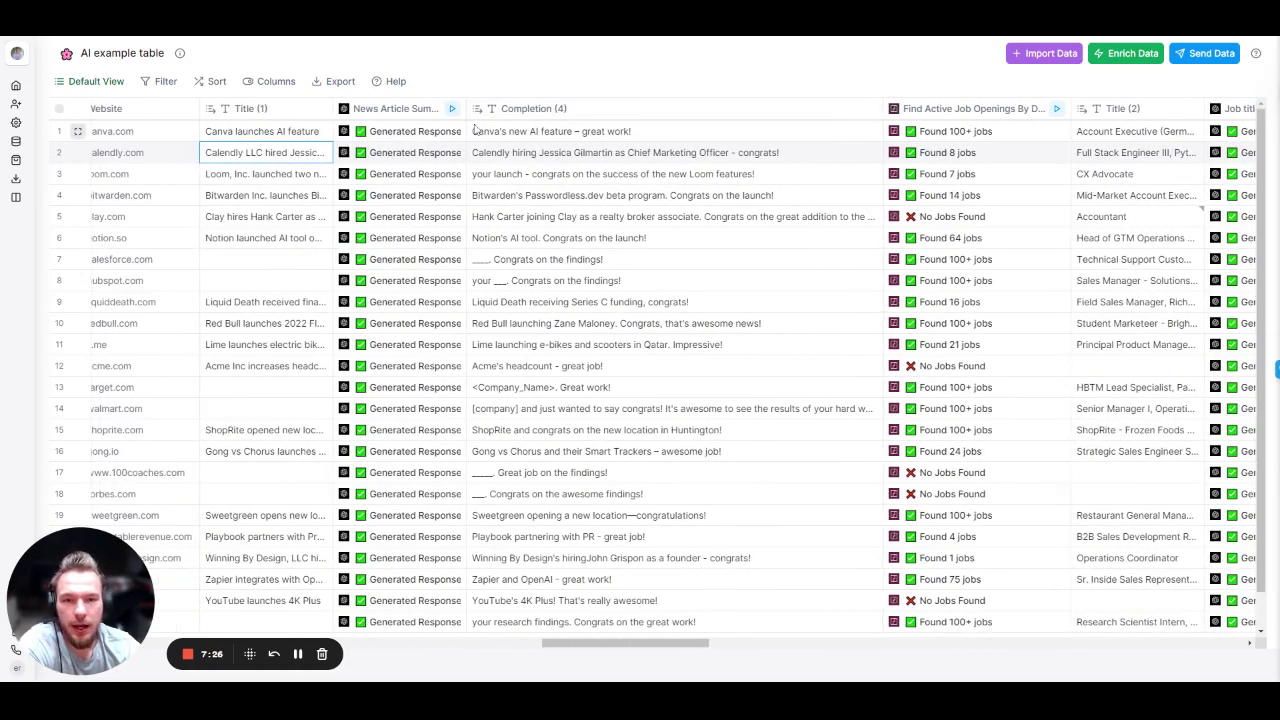
pyautogui.click(395, 108)
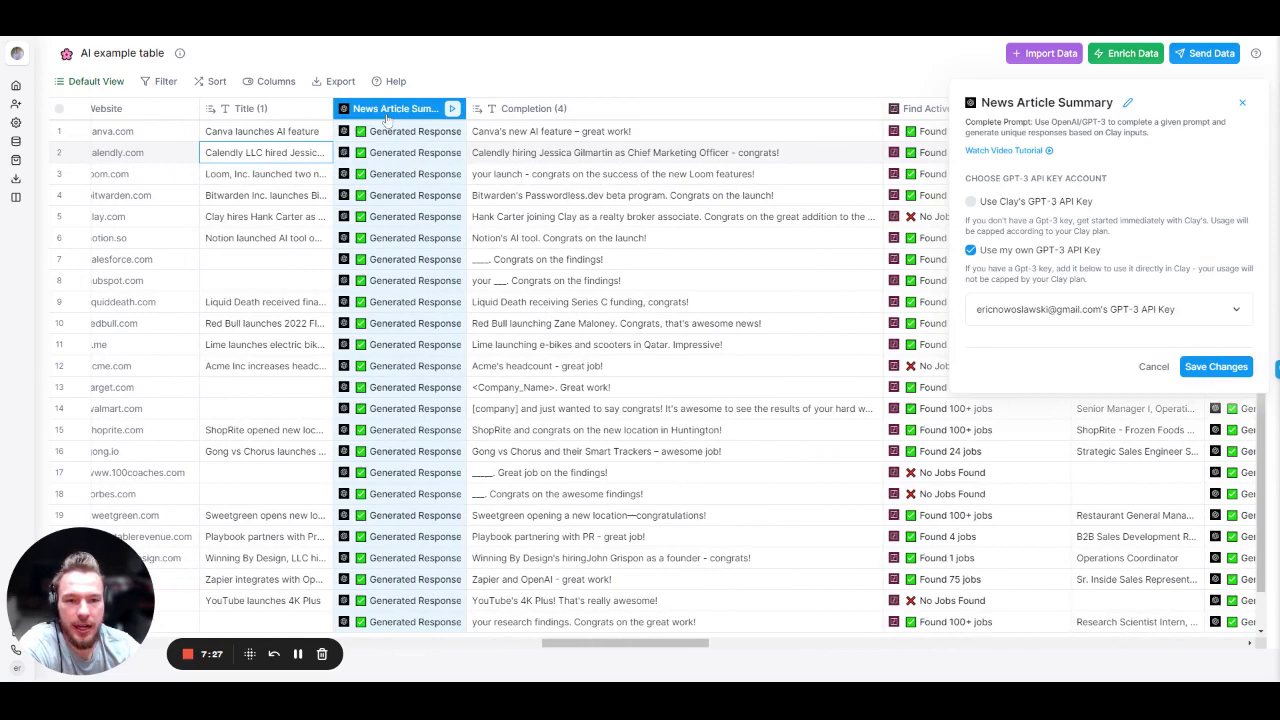
pyautogui.scroll(-3, 1040, 438)
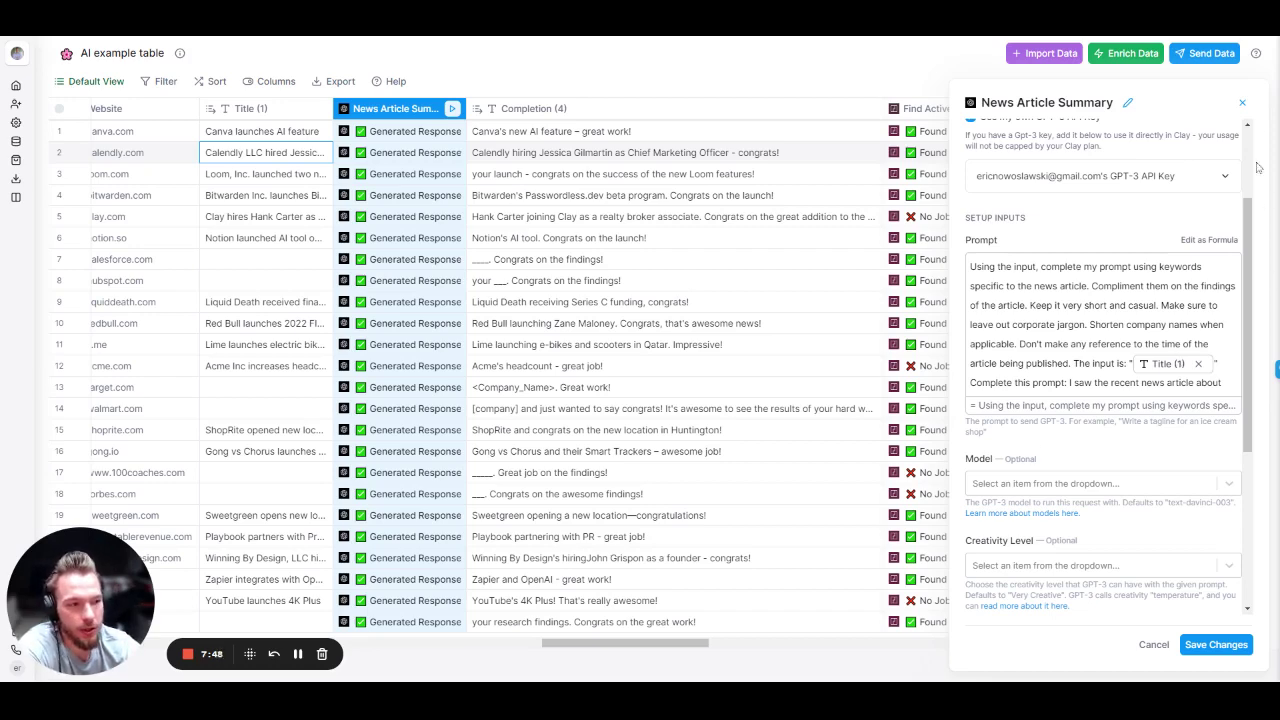
pyautogui.click(1242, 102)
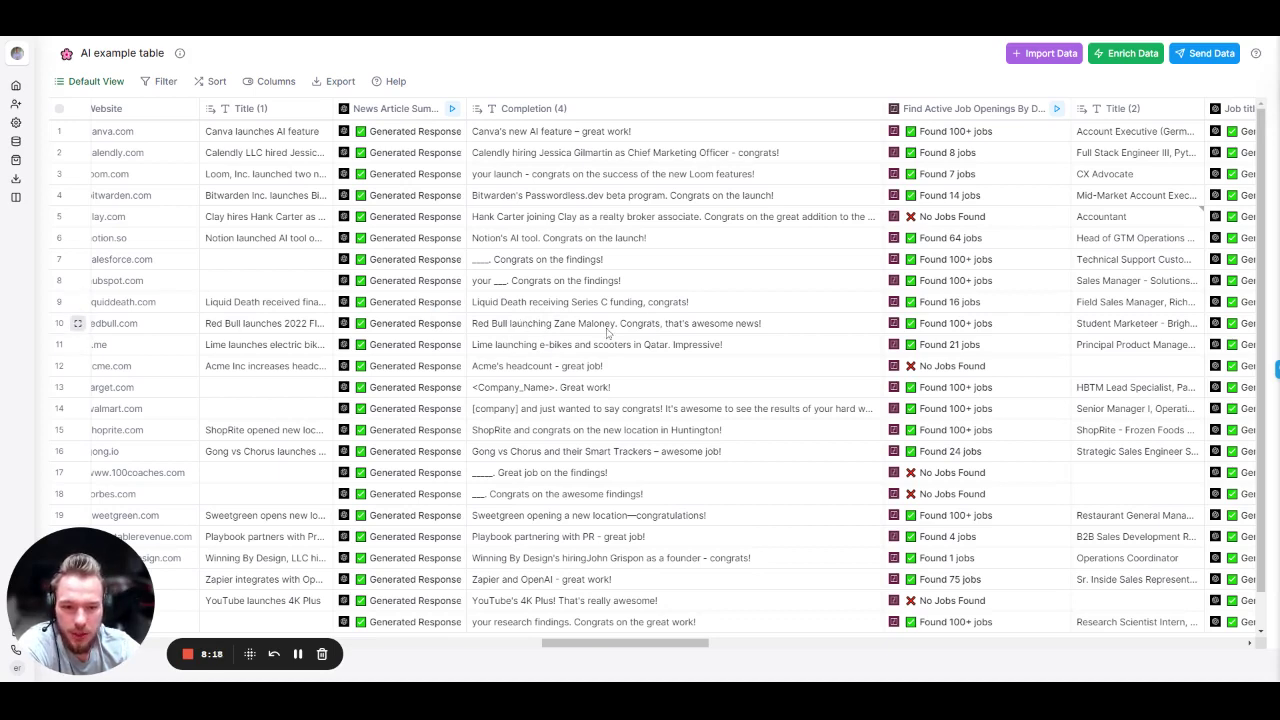
pyautogui.doubleClick(288, 328)
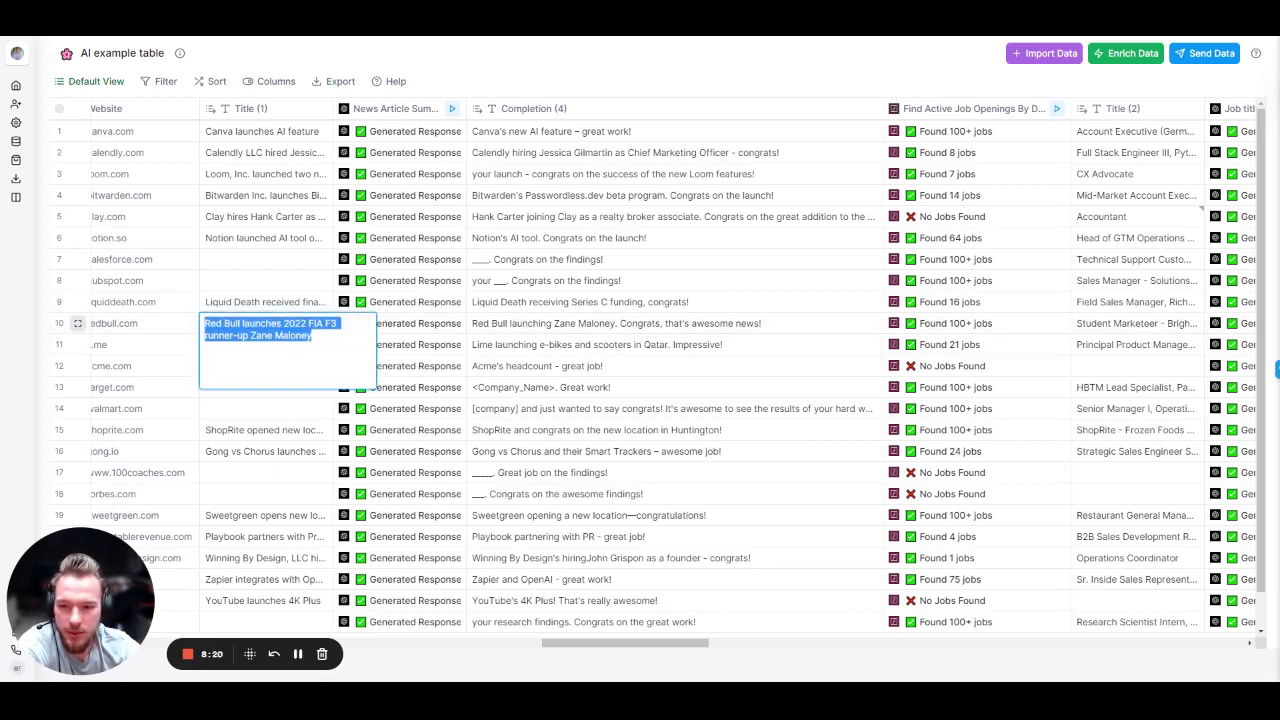
pyautogui.click(280, 438)
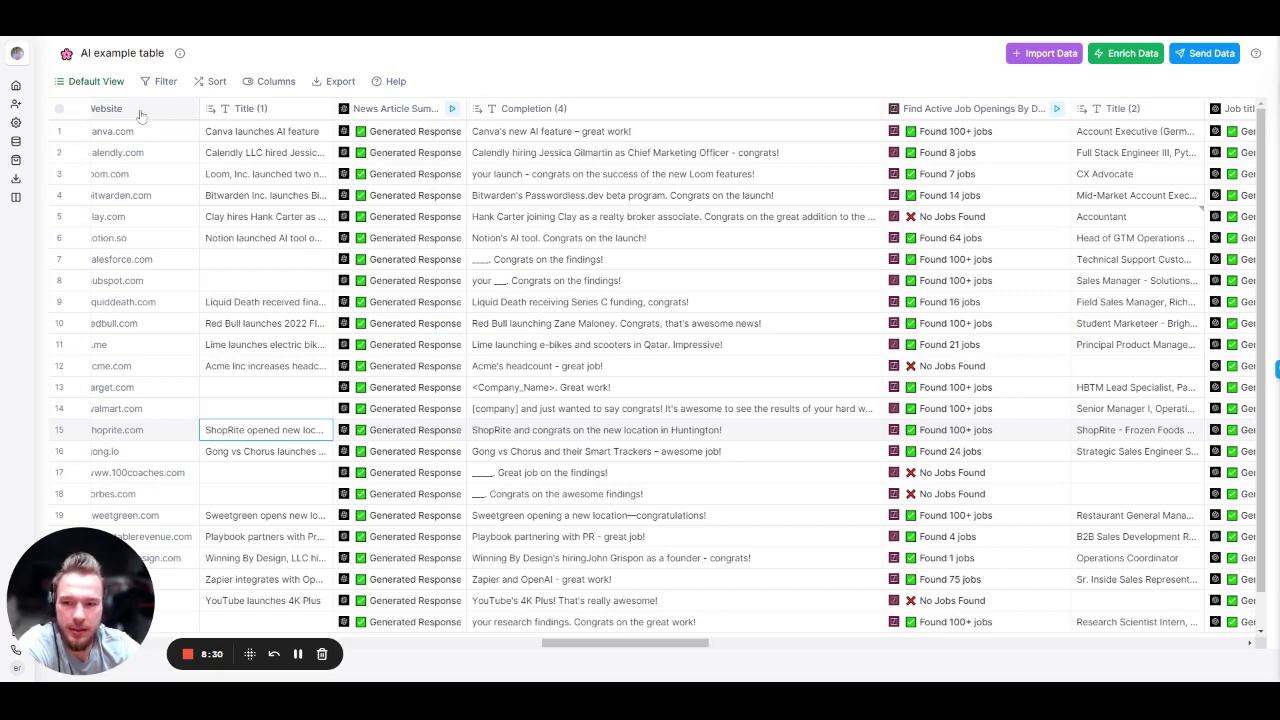
# Step: Move the Website column between Completion (4) and the Find Active Job Openings column
pyautogui.moveTo(141, 116); pyautogui.dragTo(736, 140)
pyautogui.hscroll(5, 720, 140)
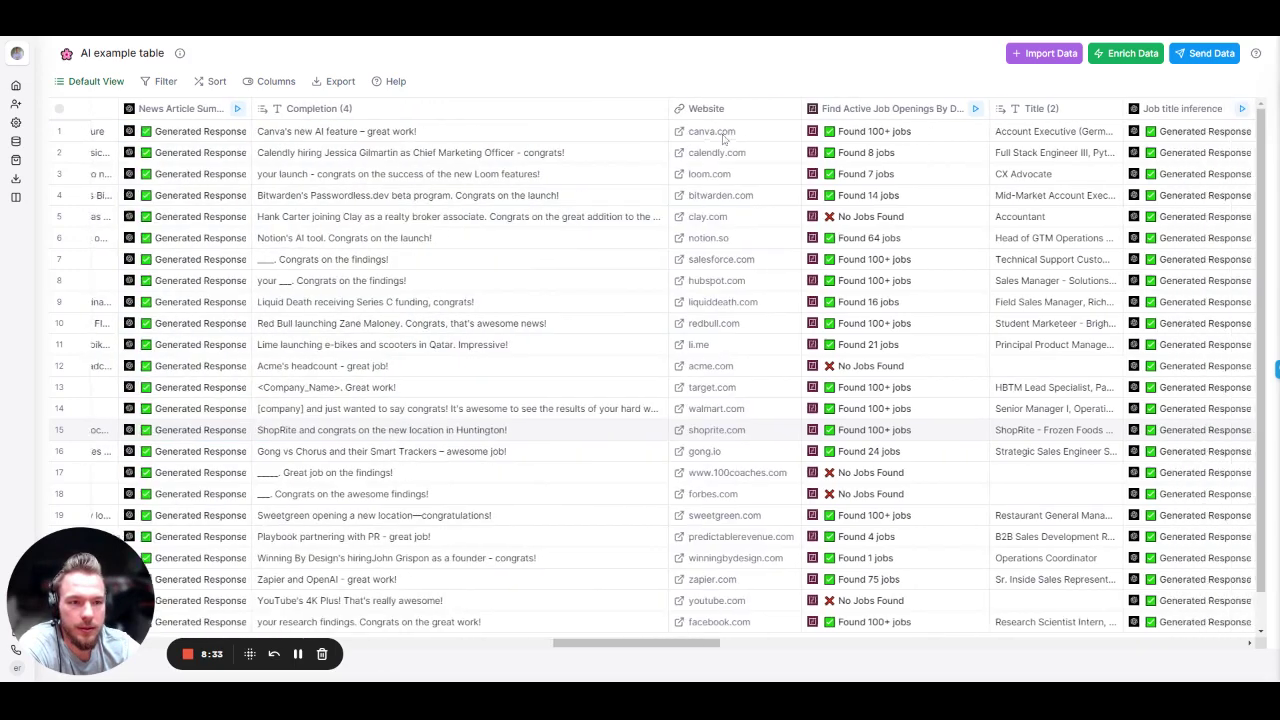
pyautogui.hscroll(3, 700, 150)
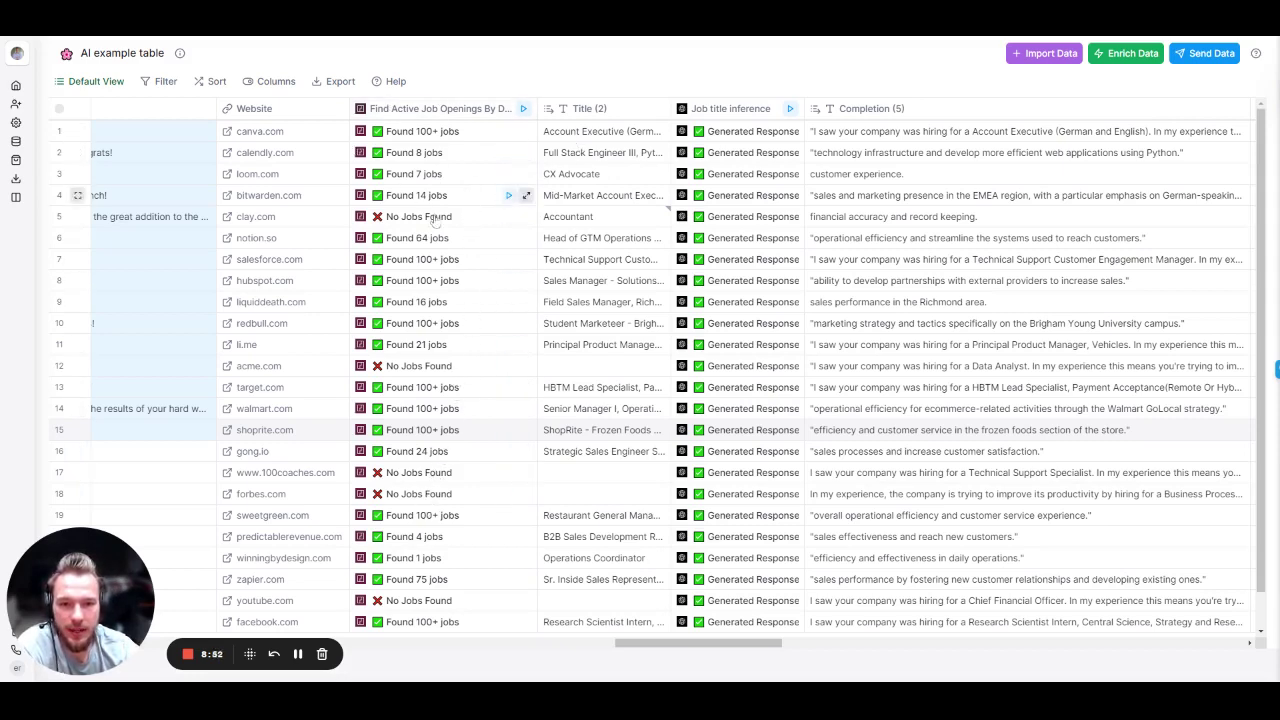
# Step: Widen the Title (2) column to show more of the job titles, and move the Website column between Title (2) and Job title inference
pyautogui.moveTo(673, 108); pyautogui.dragTo(748, 108)
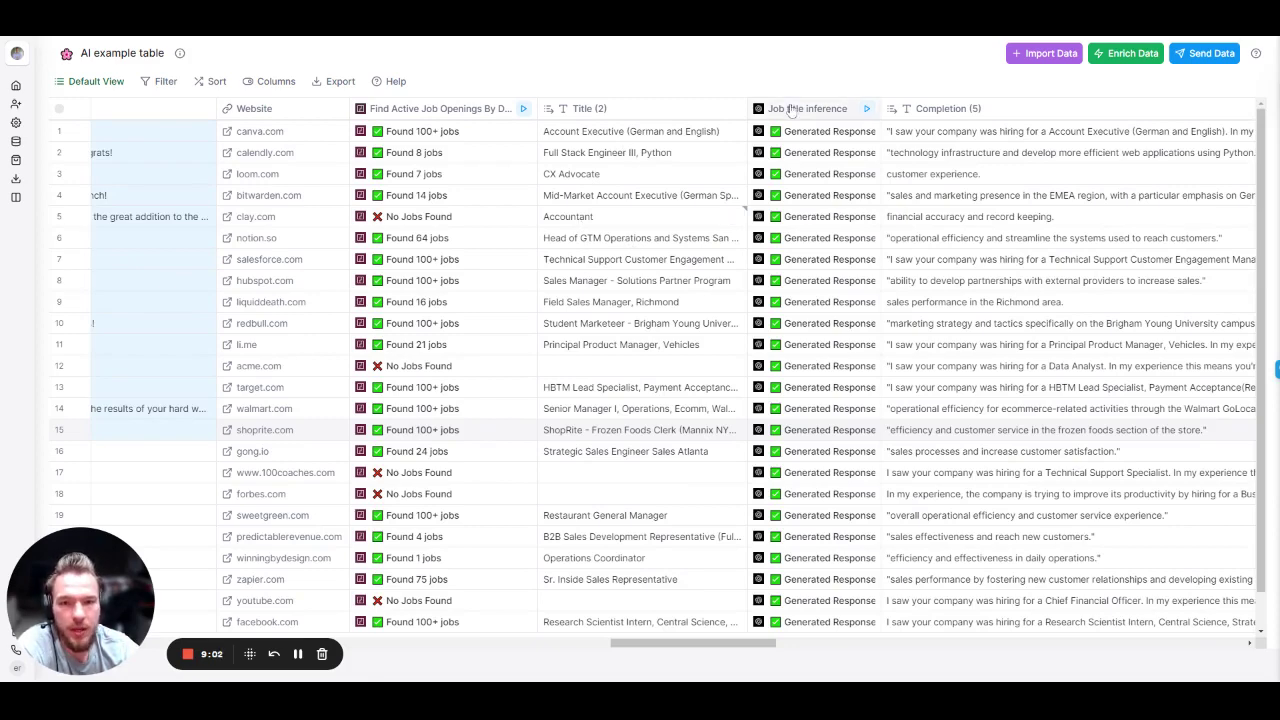
pyautogui.hscroll(3, 810, 120)
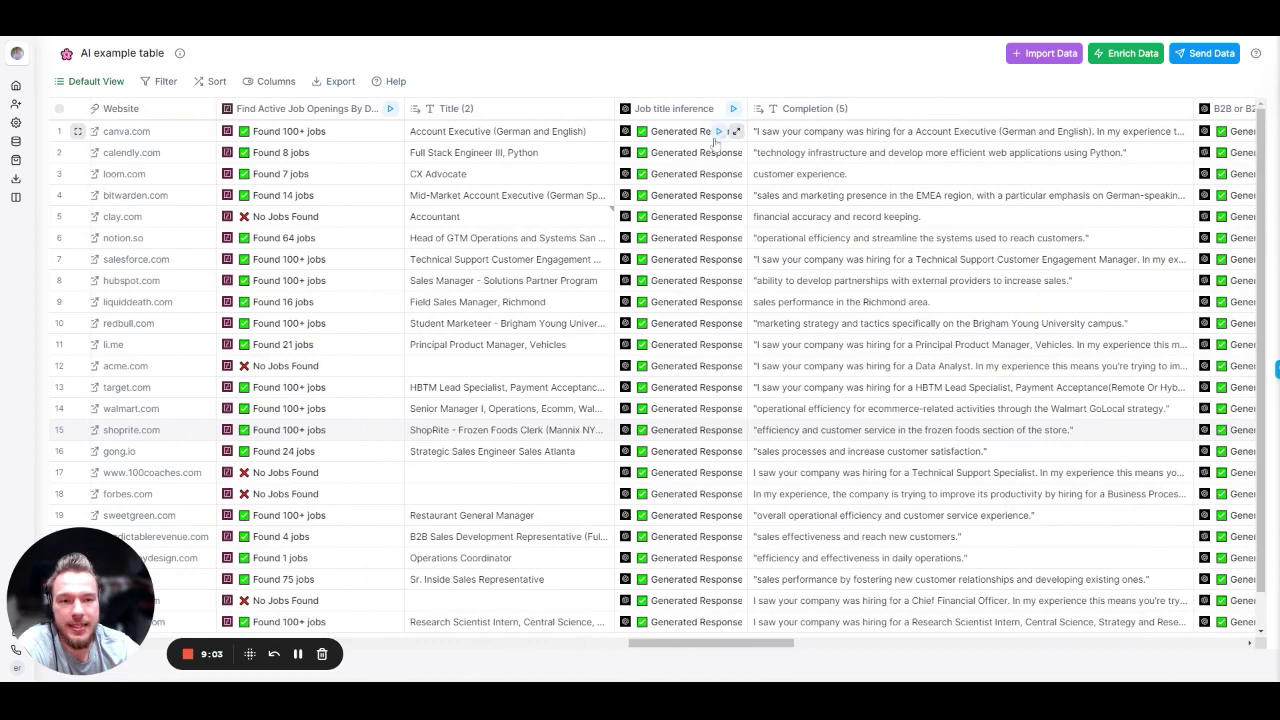
pyautogui.moveTo(200, 108); pyautogui.dragTo(600, 114)
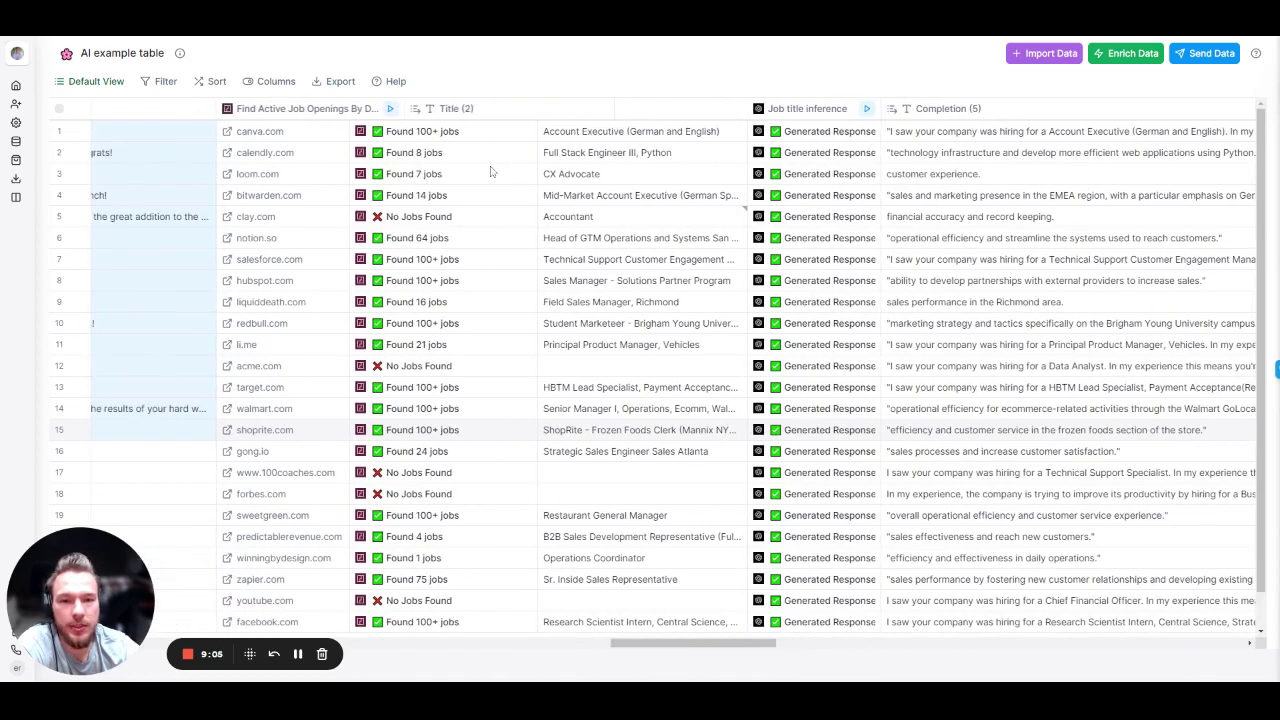
# Step: Open the Job title inference column's settings, review its prompt built on Title (2), and close them without changes
pyautogui.hscroll(6, 487, 167)
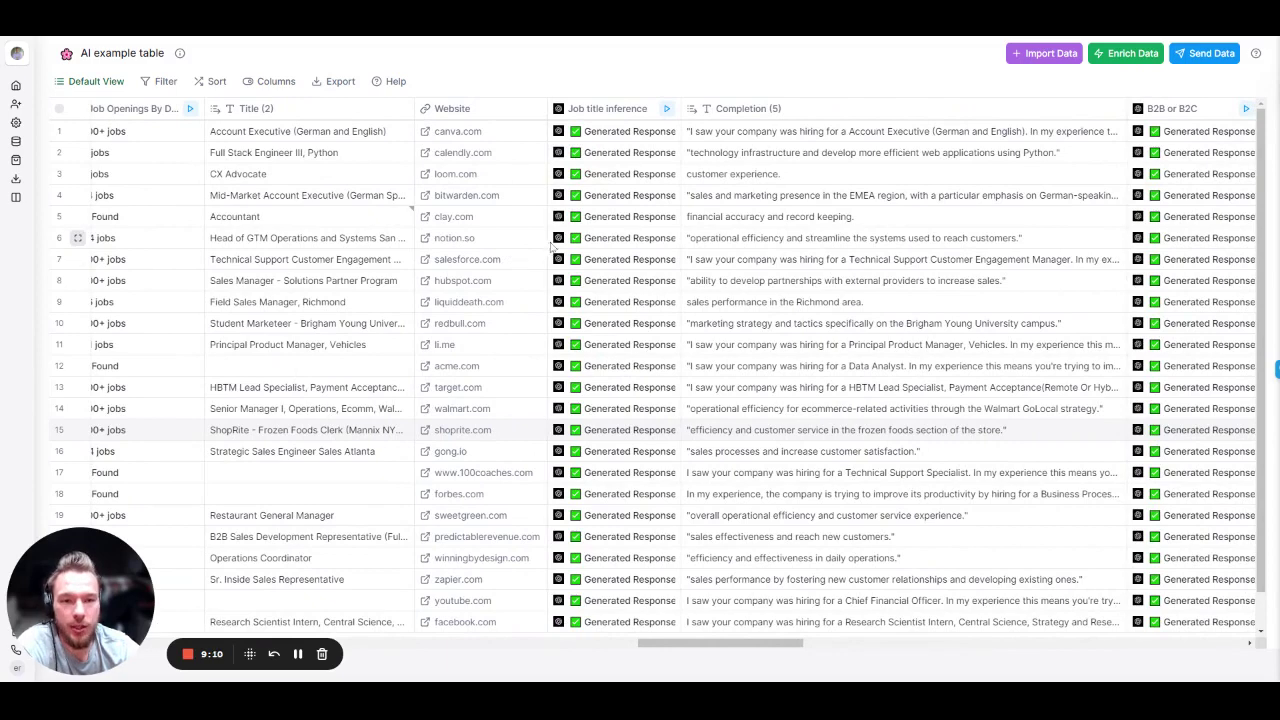
pyautogui.click(600, 113)
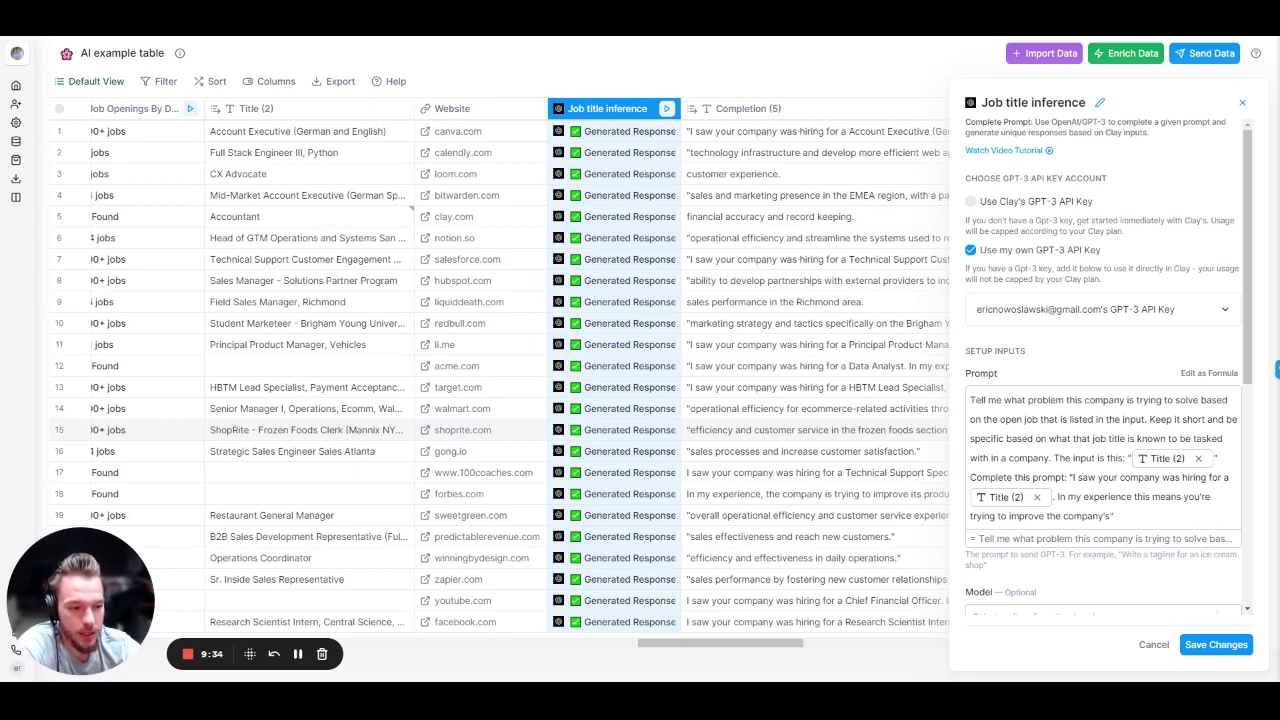
pyautogui.click(1242, 102)
# Step: Read the full Completion (5) texts in the canva.com and calendly.com rows and compare them with the job titles in Title (2)
pyautogui.hscroll(3, 675, 197)
pyautogui.scroll(-1, 675, 197)
pyautogui.scroll(1, 675, 197)
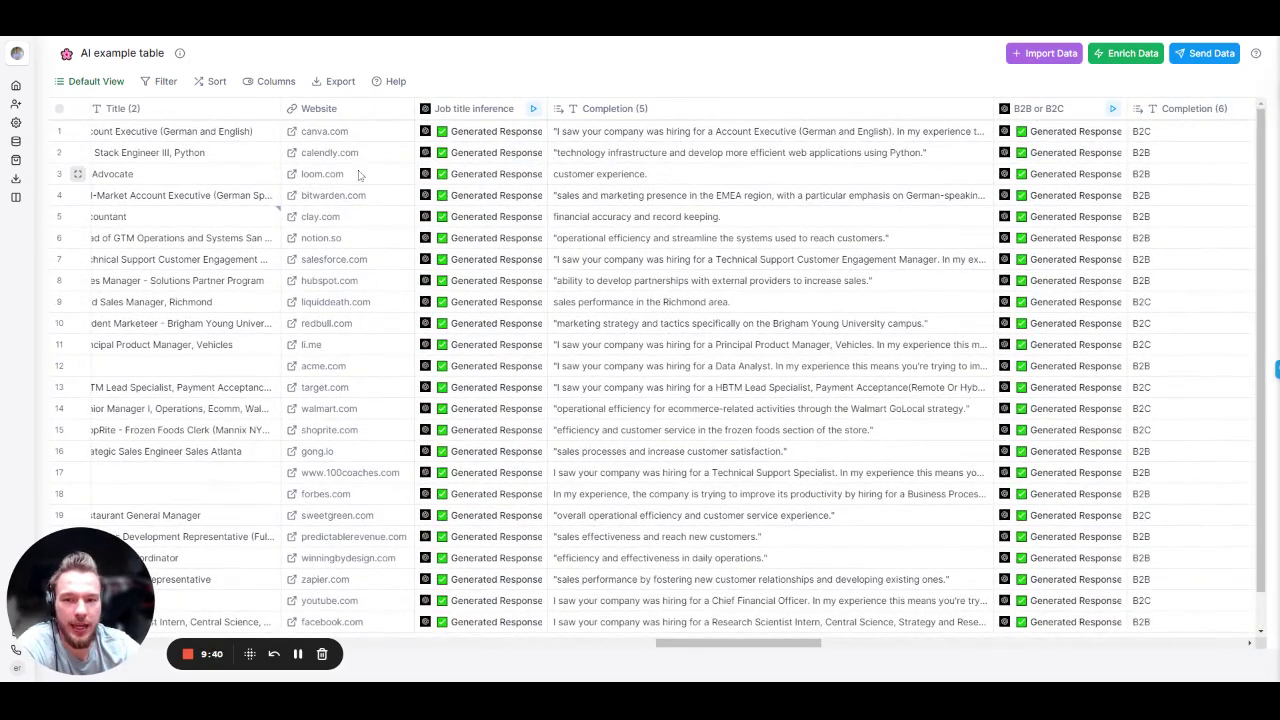
pyautogui.click(656, 133)
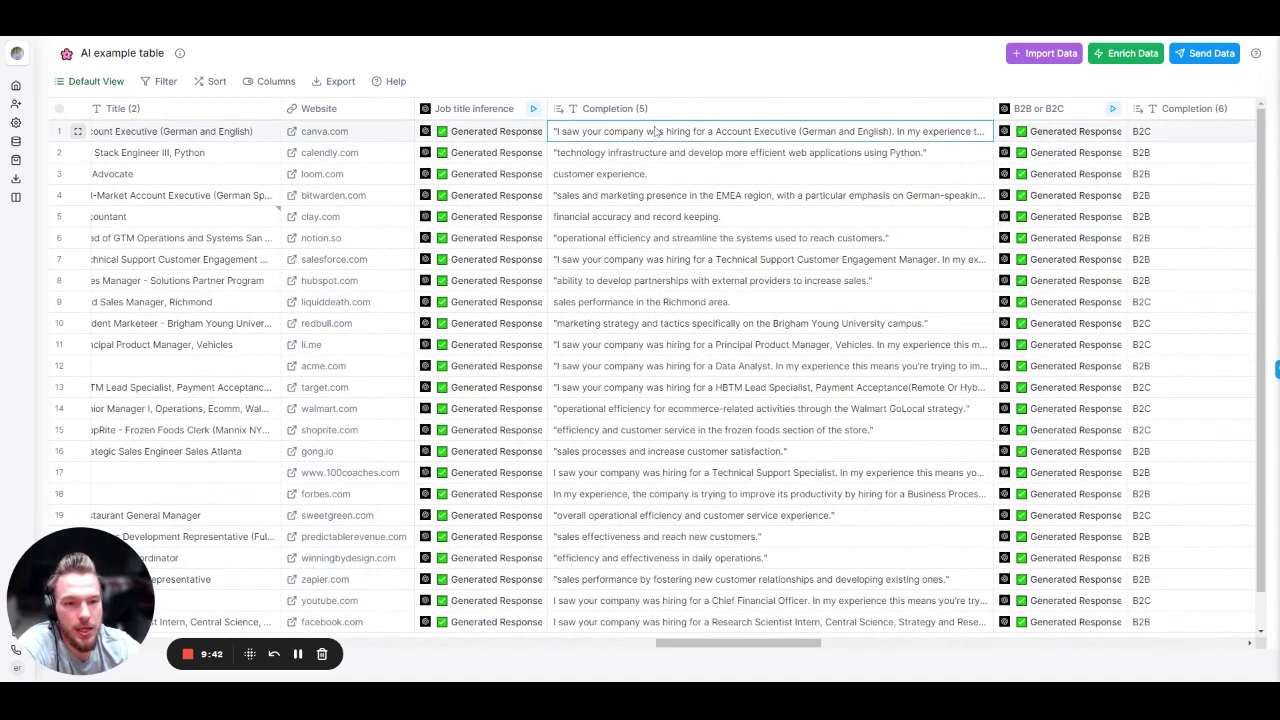
pyautogui.doubleClick(656, 133)
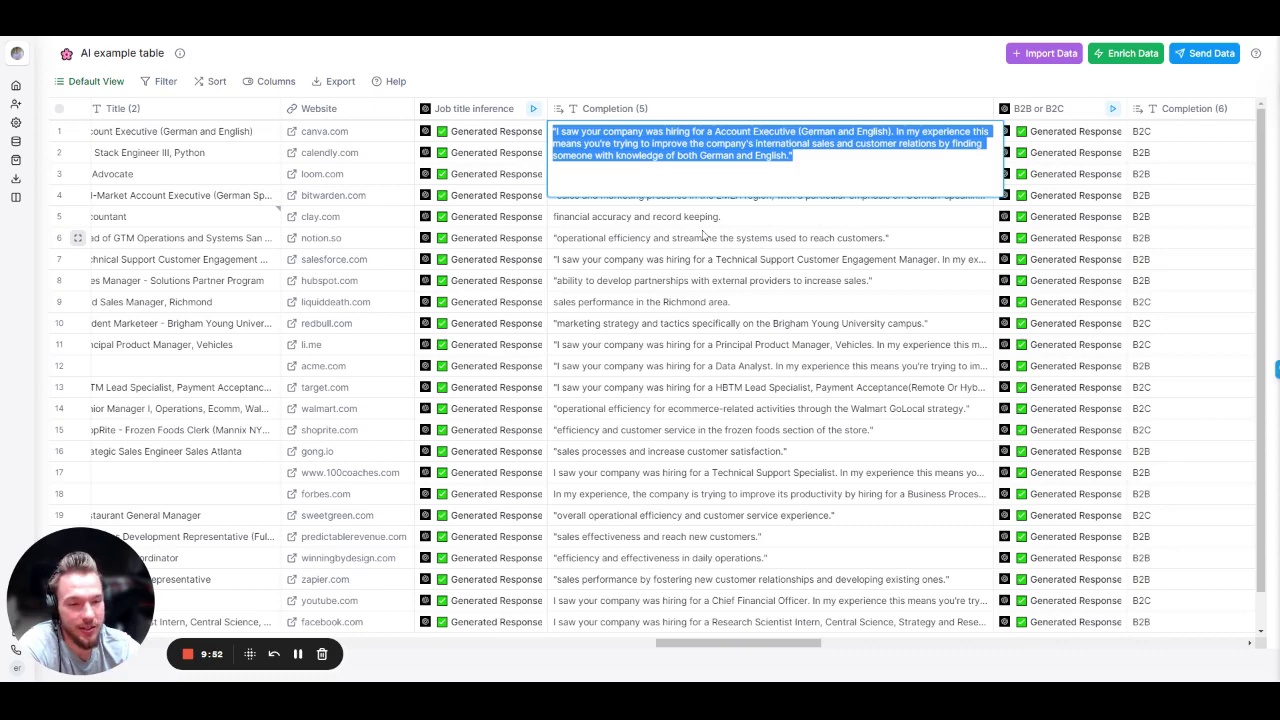
pyautogui.press('Down')
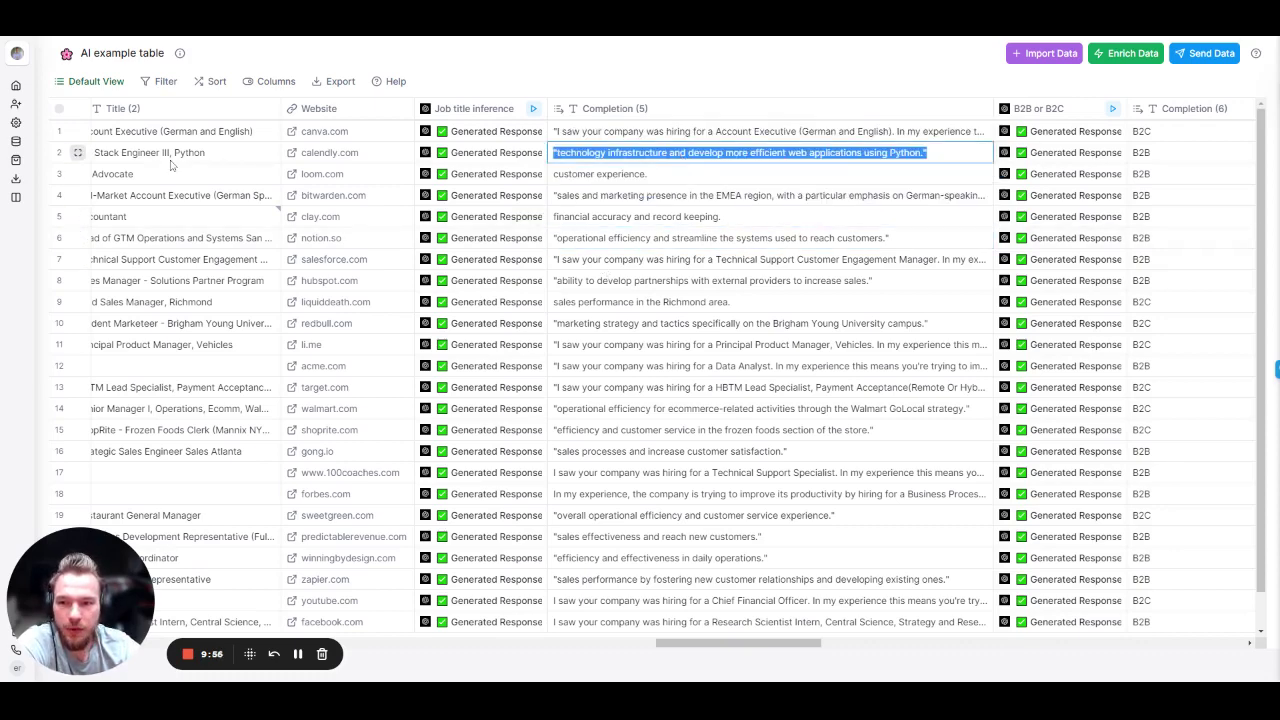
pyautogui.hscroll(-3, 177, 166)
pyautogui.hscroll(3, 177, 166)
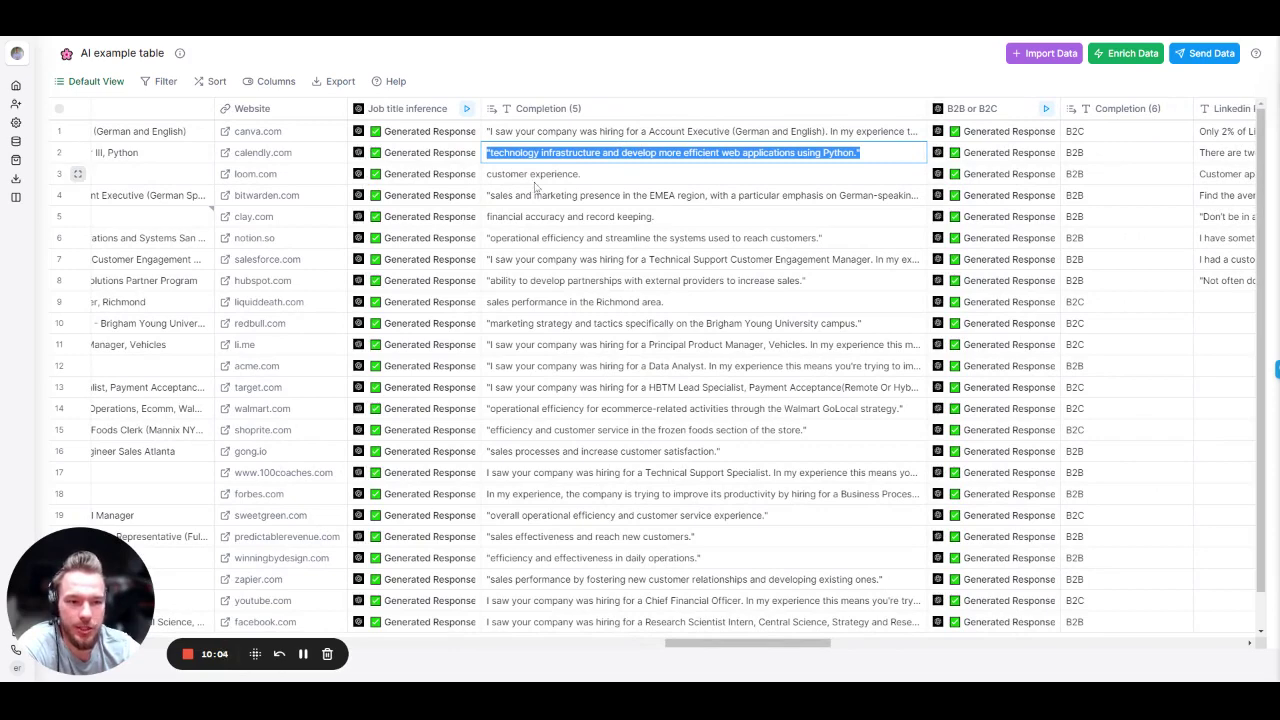
pyautogui.hscroll(-3, 533, 185)
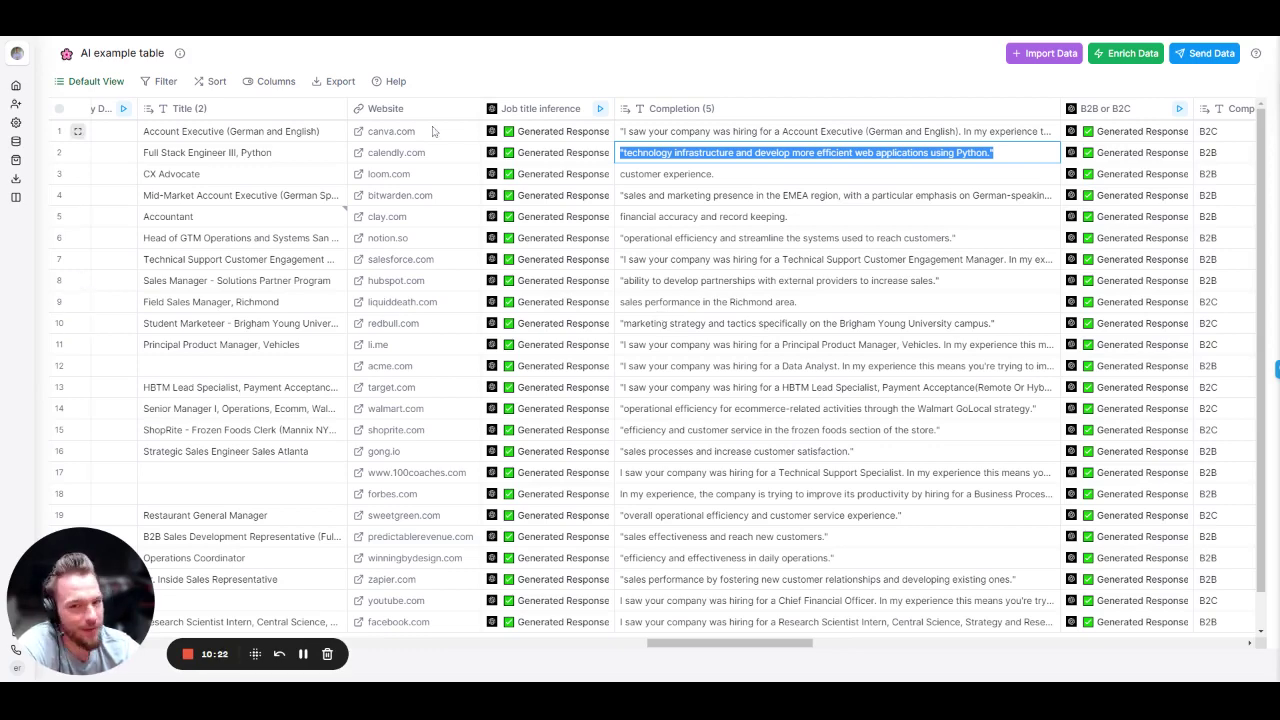
# Step: Move the Website column between B2B or B2C and Completion (6), and look over the classifications for all companies
pyautogui.moveTo(402, 120); pyautogui.dragTo(965, 150)
pyautogui.hscroll(10, 700, 200)
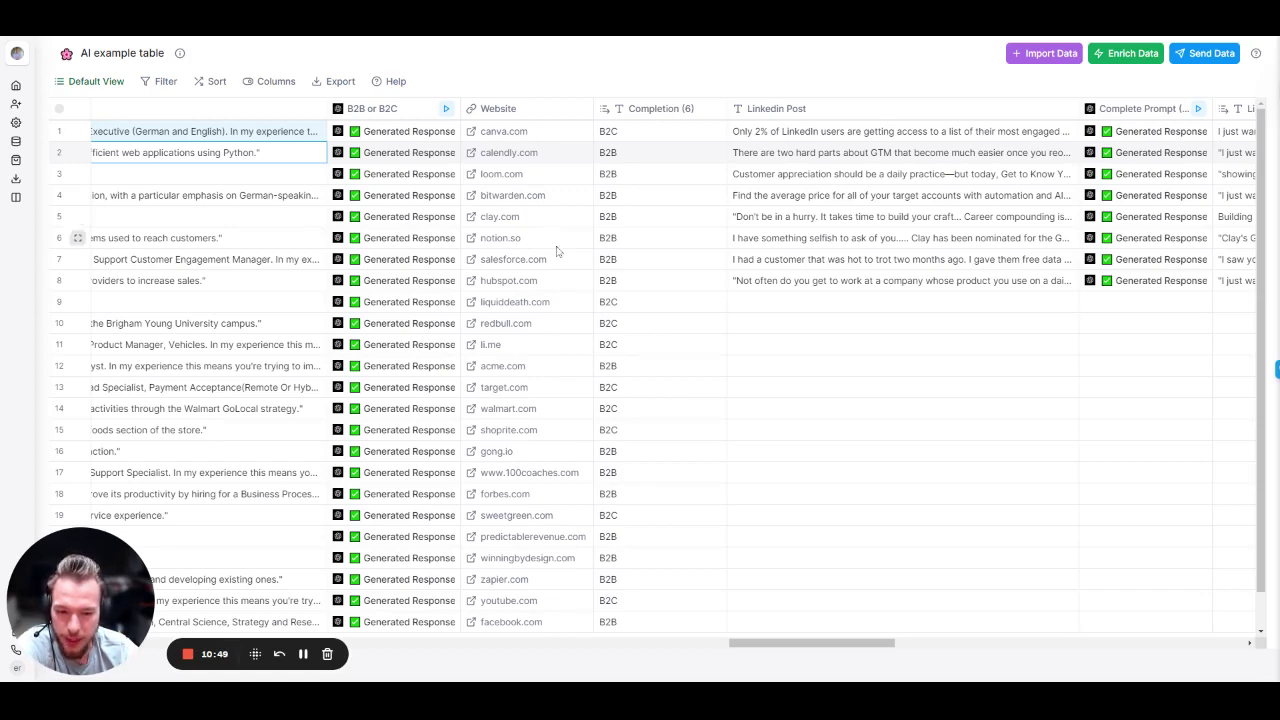
pyautogui.scroll(-1, 553, 411)
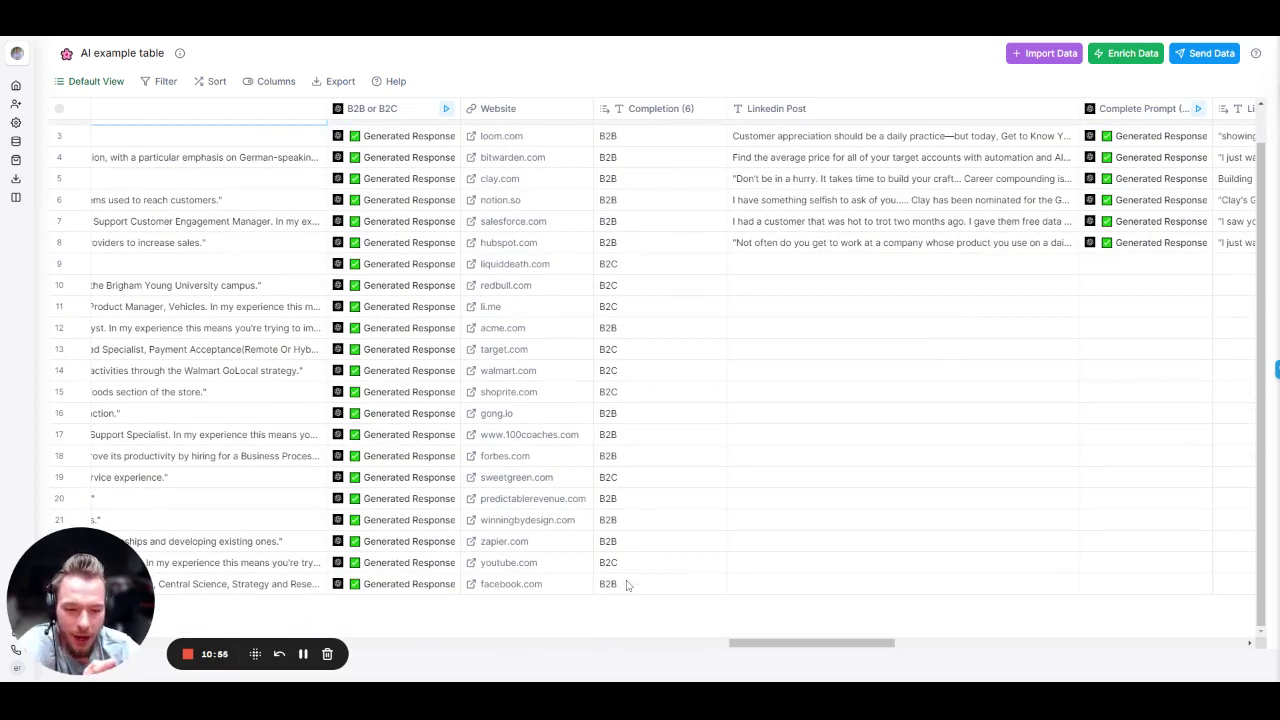
pyautogui.scroll(2, 470, 357)
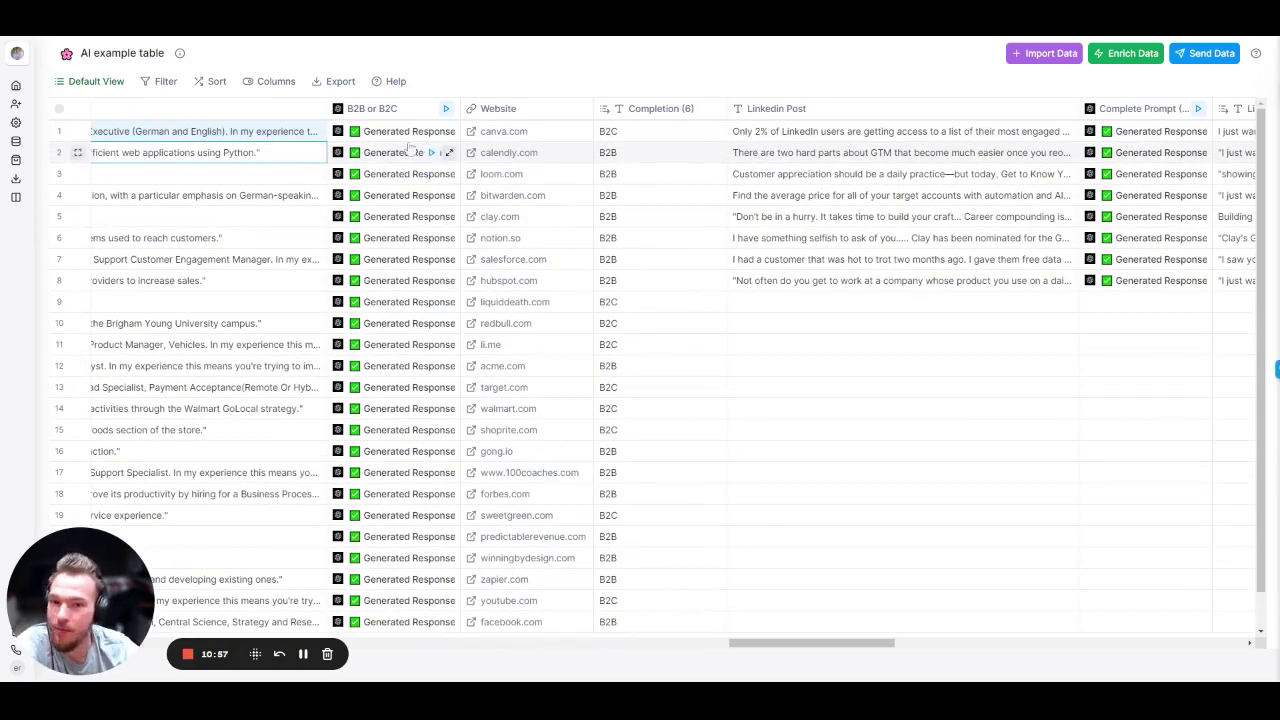
# Step: Review the prompt in the B2B or B2C column's settings, close them without changes, and compare the Completion (6) results with the websites
pyautogui.click(393, 110)
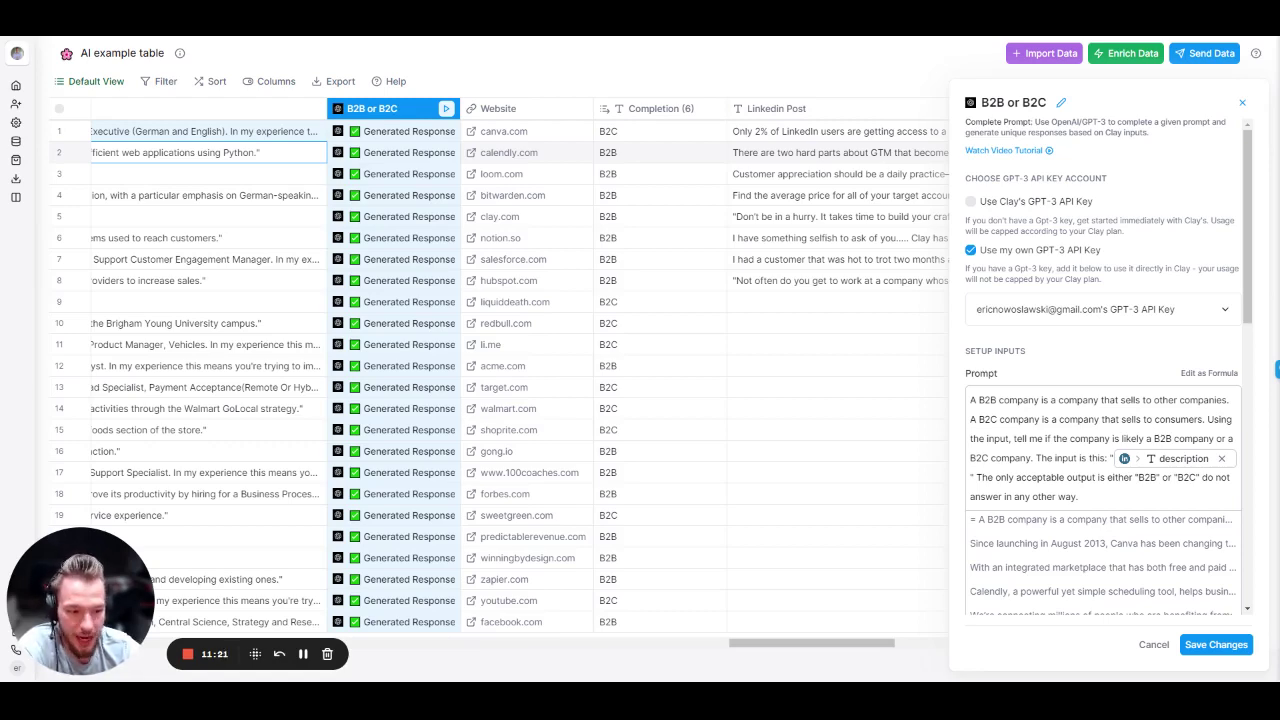
pyautogui.click(1153, 644)
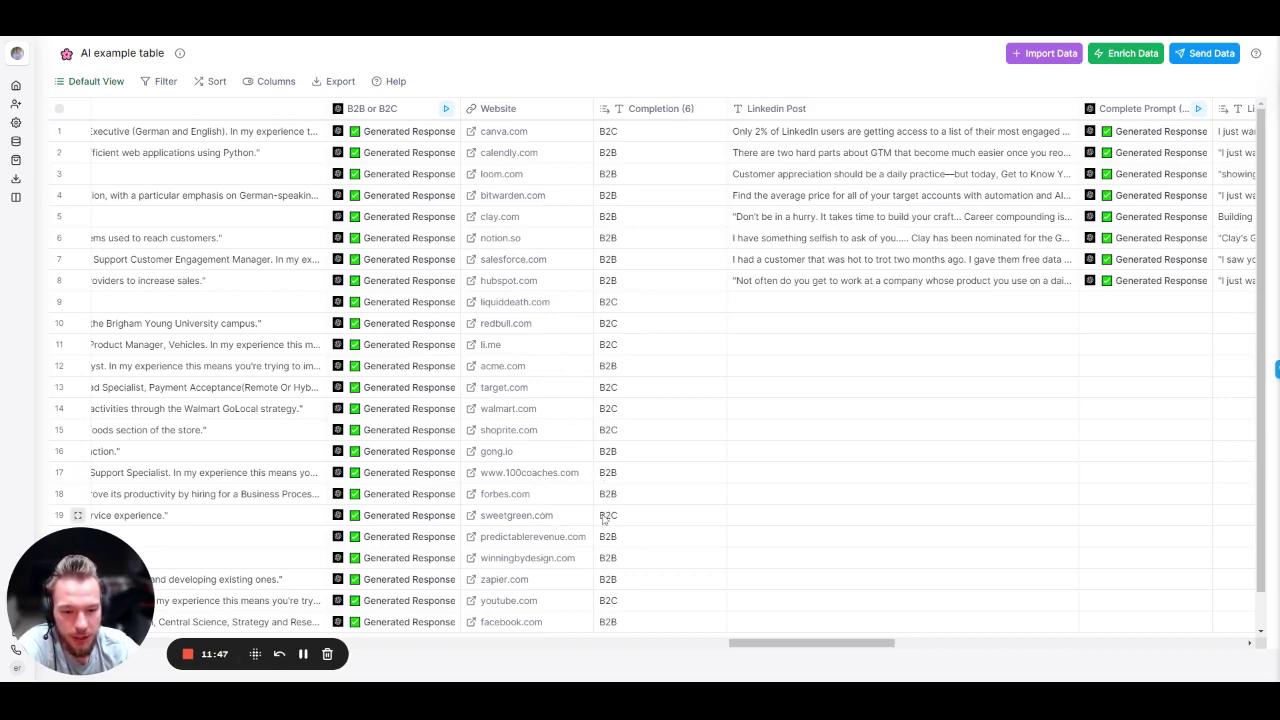
pyautogui.scroll(-1, 590, 525)
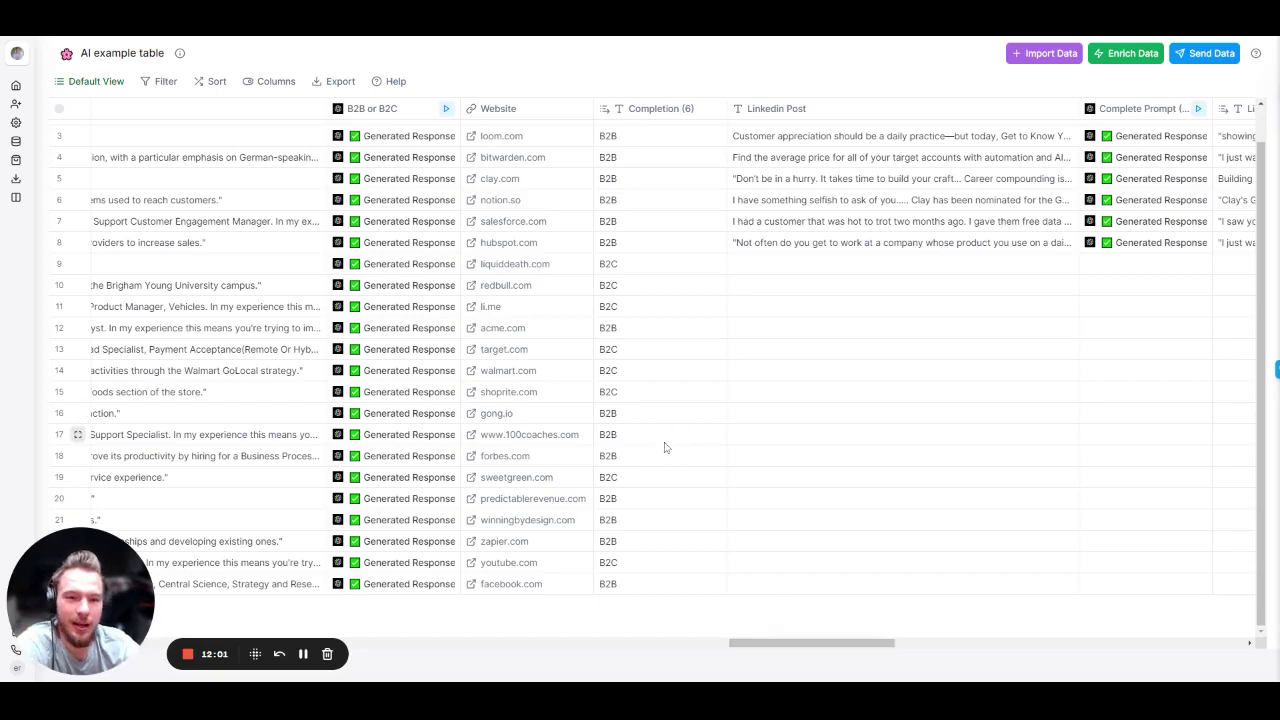
pyautogui.scroll(1, 670, 432)
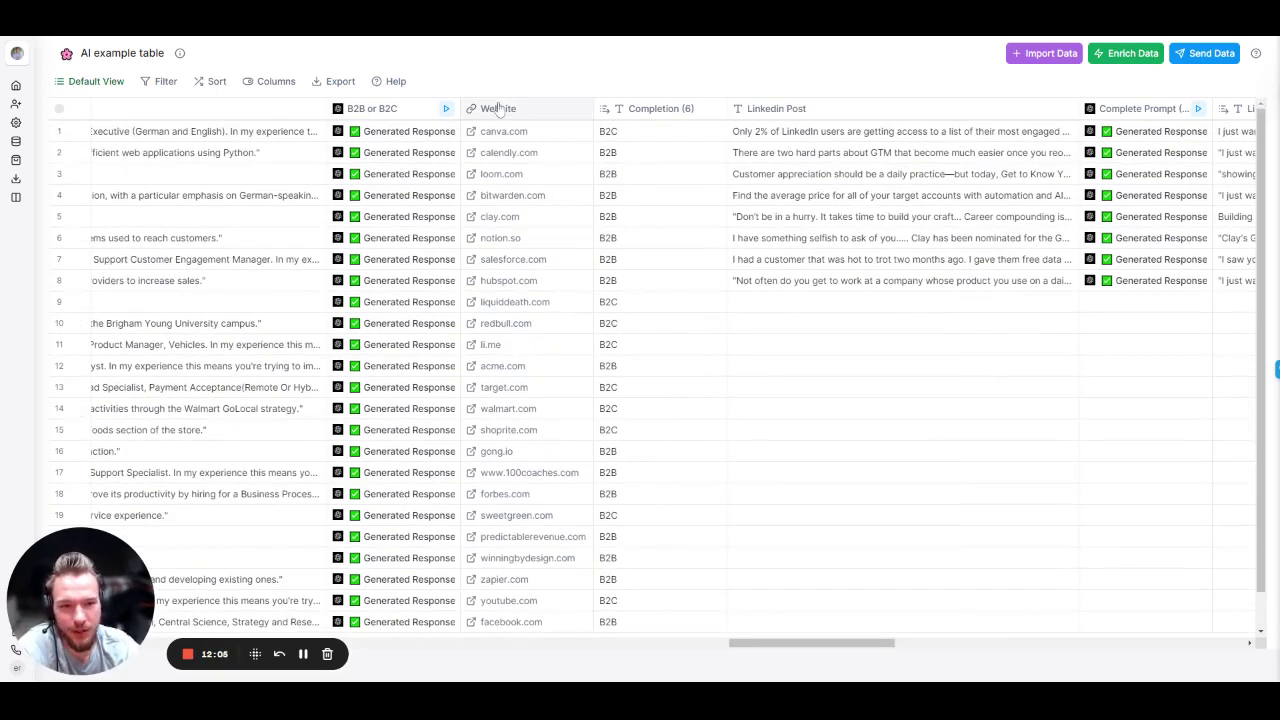
# Step: Move the Website column between Linkedin Post and Complete Prompt (3), and select the LinkedIn posts in rows 1 to 8
pyautogui.moveTo(498, 108); pyautogui.dragTo(960, 110)
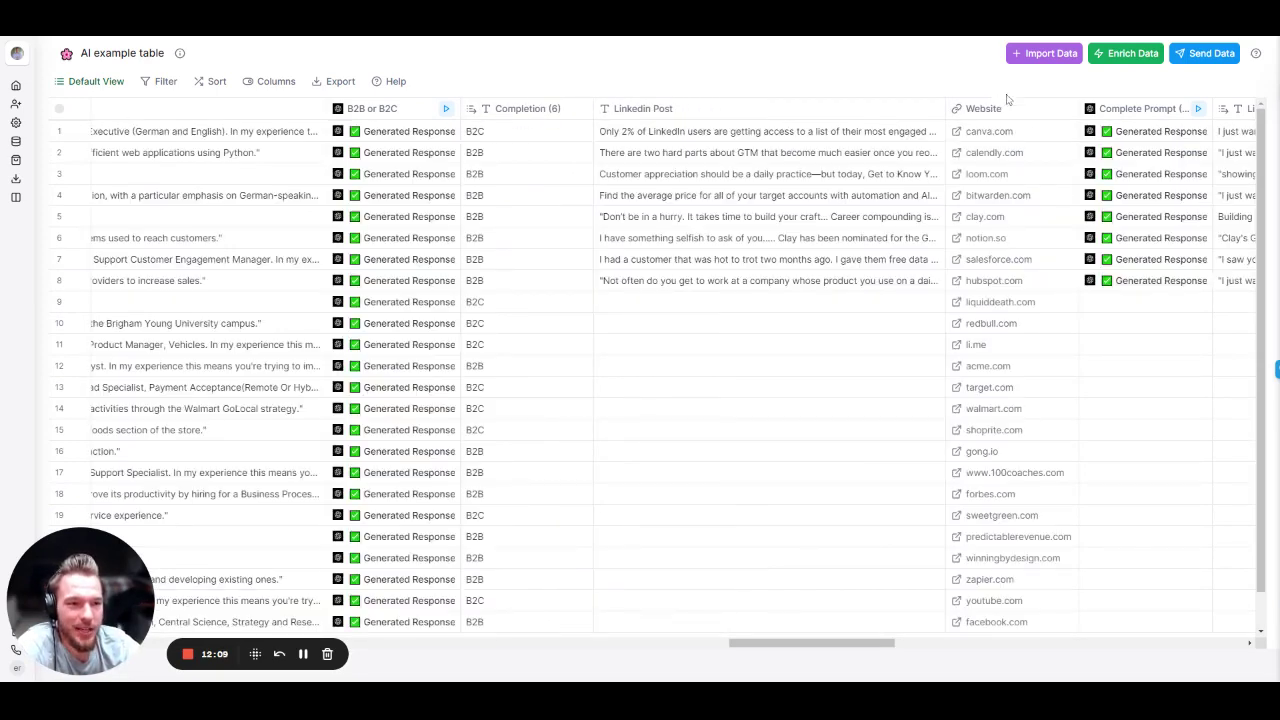
pyautogui.moveTo(775, 647); pyautogui.dragTo(821, 645)
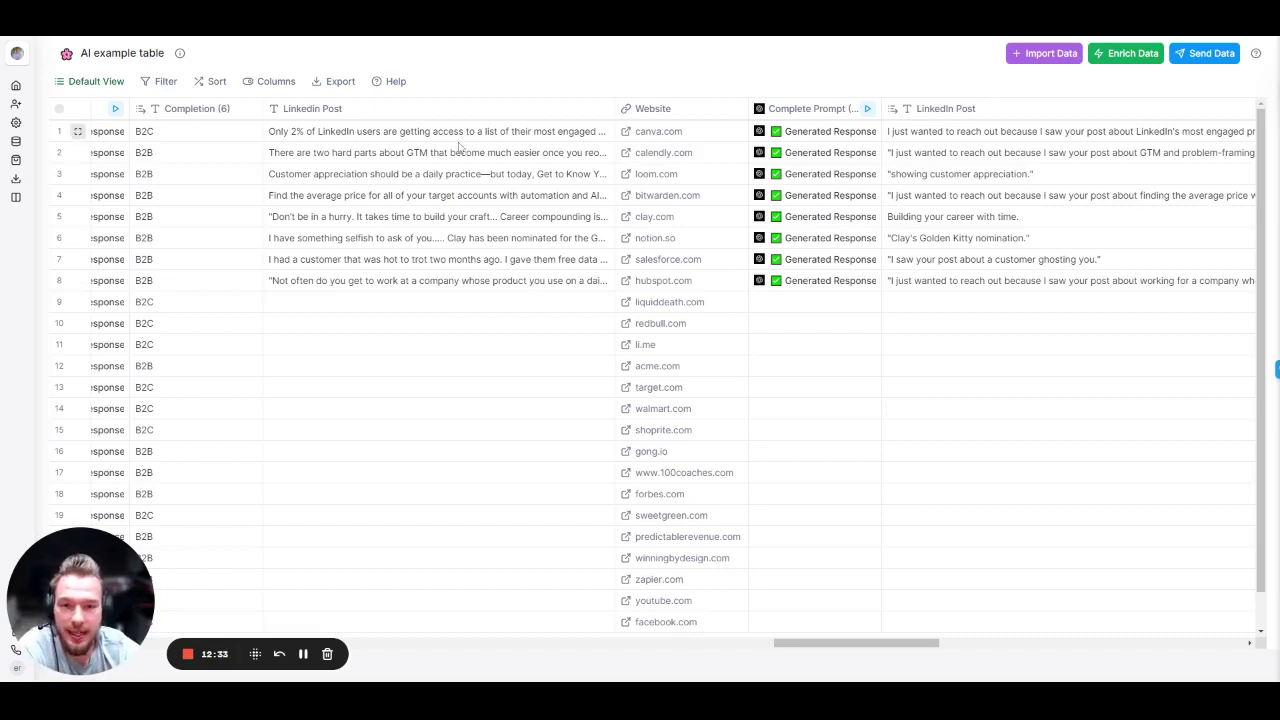
pyautogui.moveTo(458, 135); pyautogui.dragTo(443, 286)
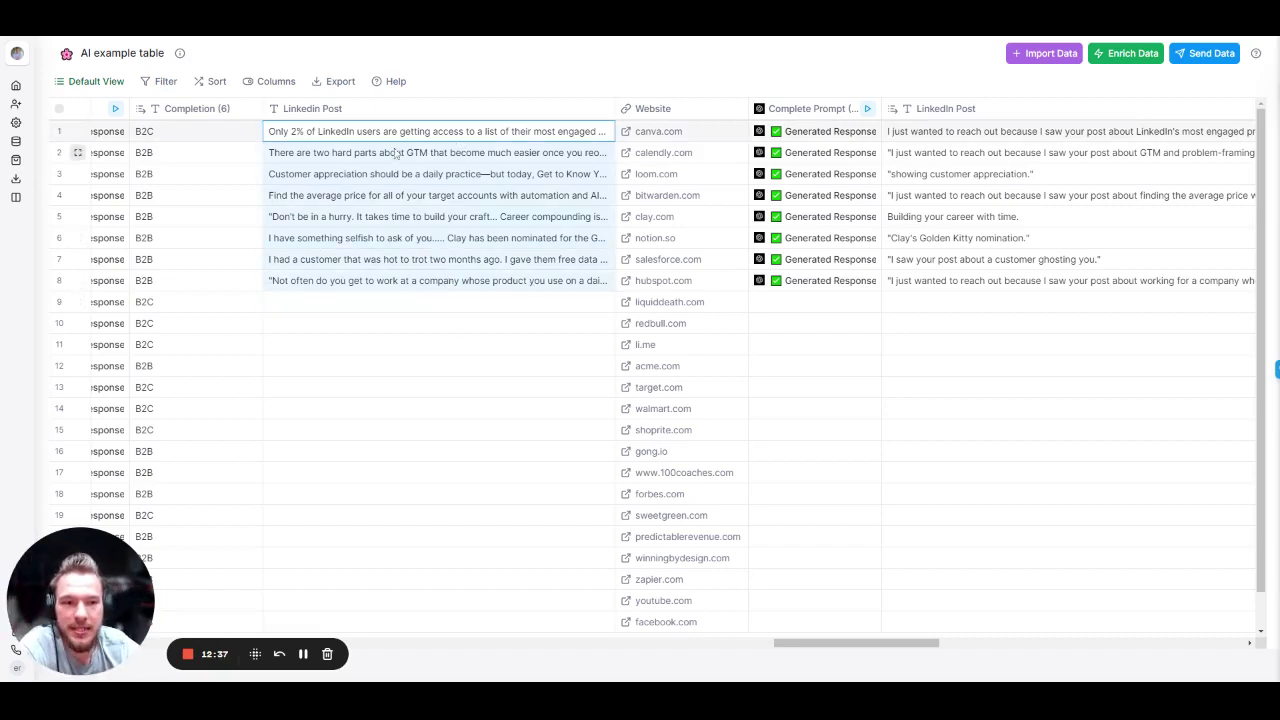
# Step: Open the Complete Prompt (3) column's settings, review its prompt built on Linkedin Post, and close them without changes
pyautogui.hscroll(3, 606, 183)
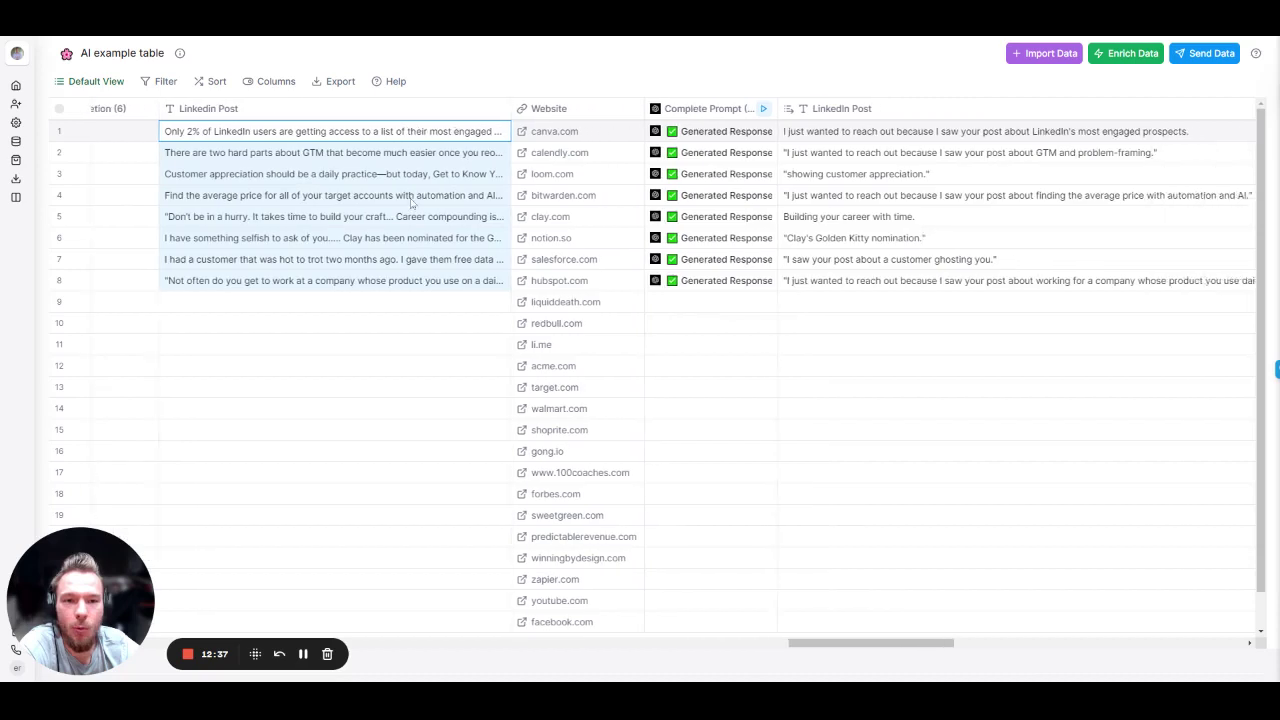
pyautogui.click(663, 111)
pyautogui.click(815, 163)
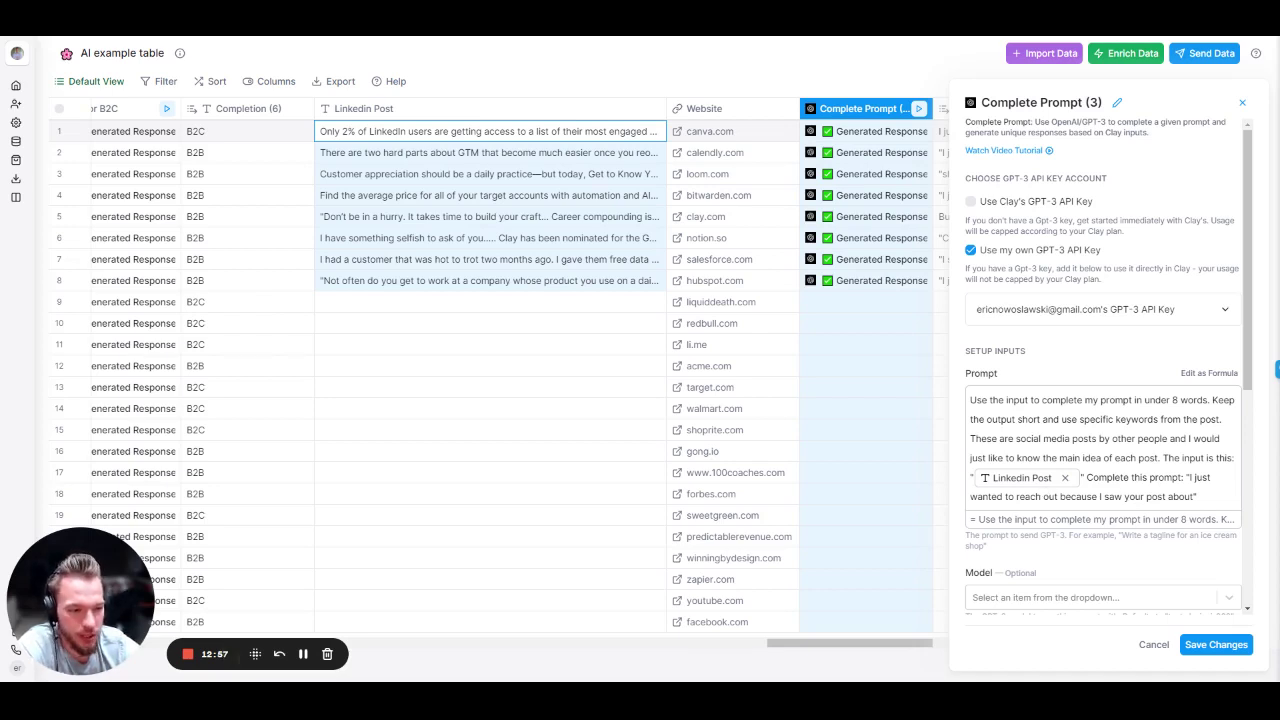
pyautogui.click(1153, 644)
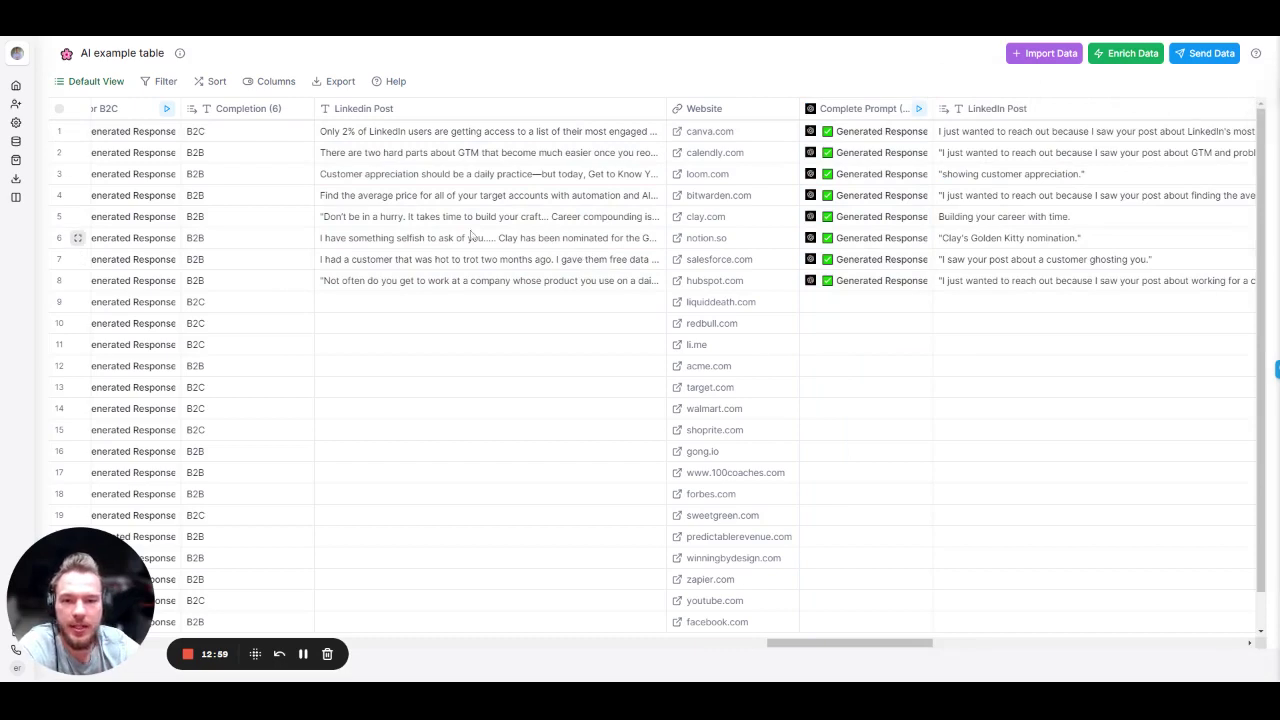
# Step: Read the full LinkedIn posts in the canva.com and calendly.com rows and compare them with their generated outreach lines
pyautogui.doubleClick(360, 134)
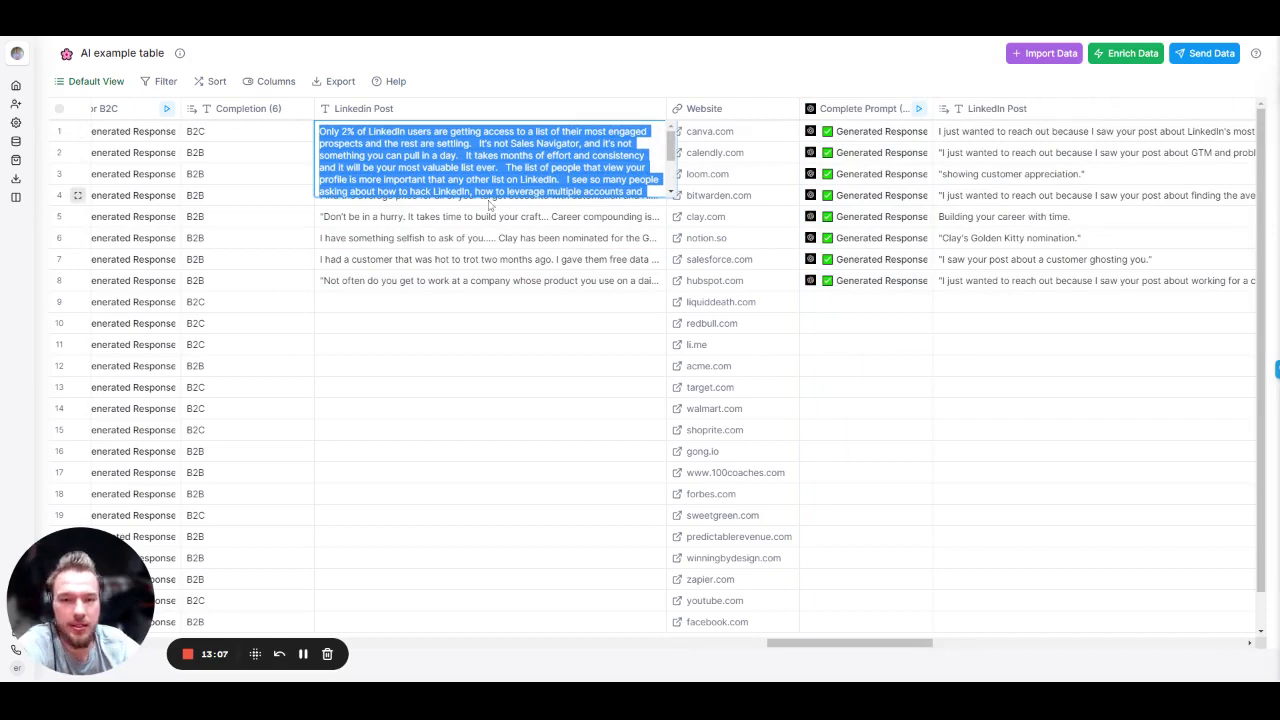
pyautogui.click(496, 246)
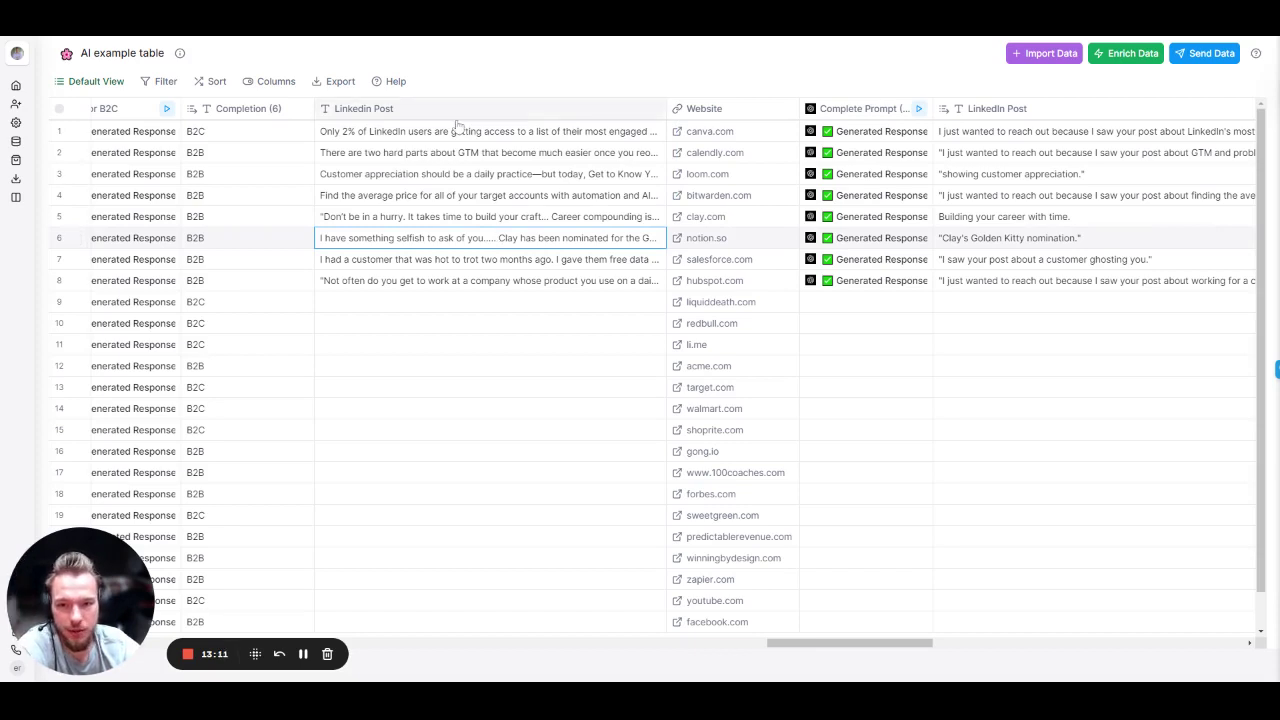
pyautogui.hscroll(3, 505, 200)
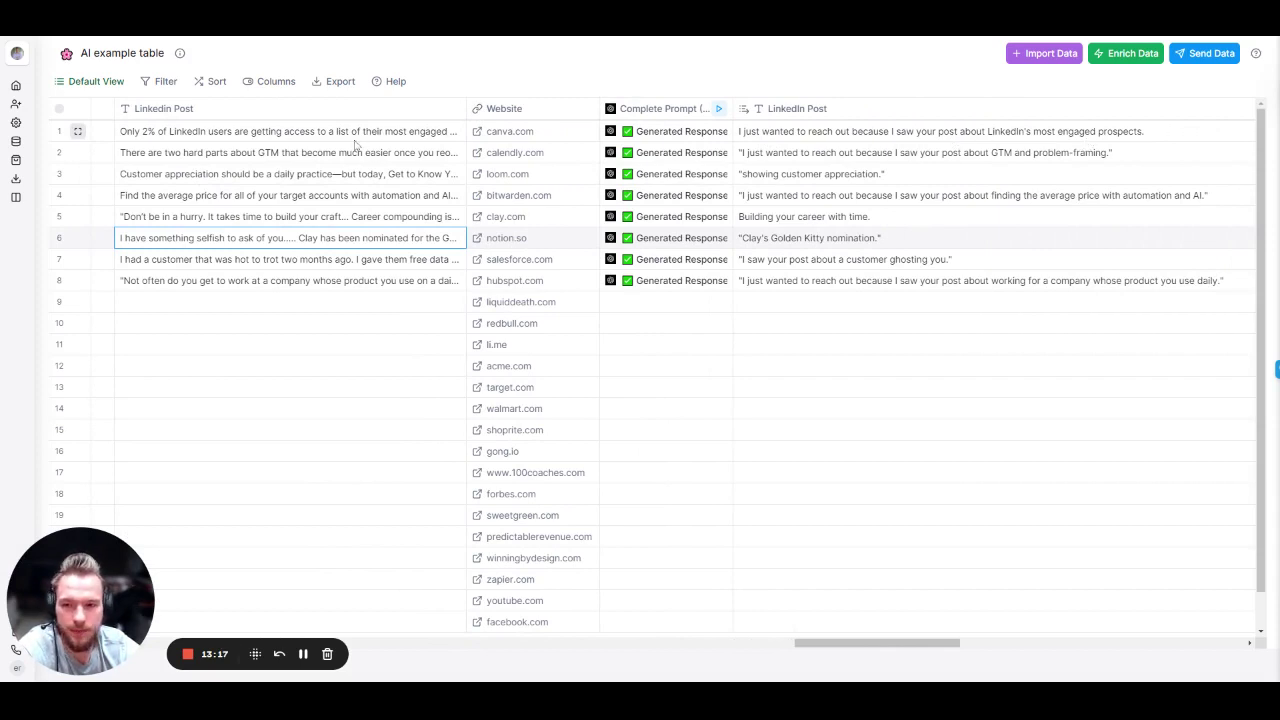
pyautogui.doubleClick(317, 155)
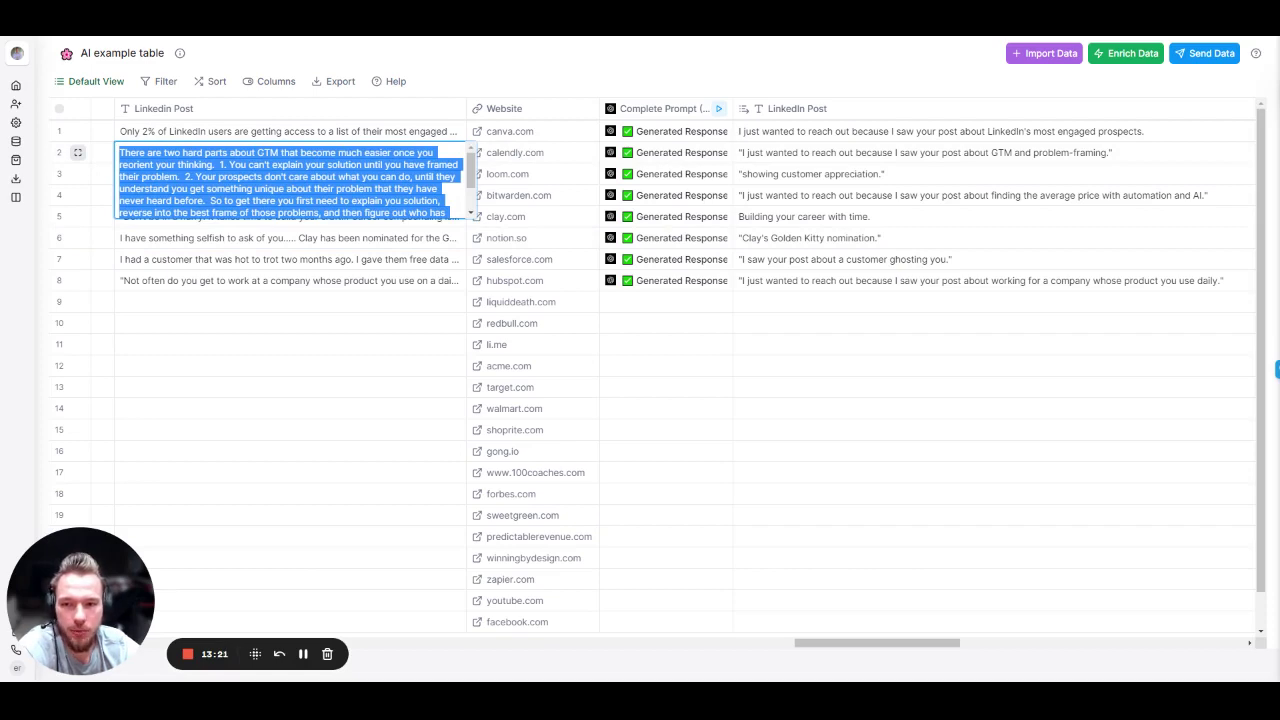
pyautogui.click(820, 158)
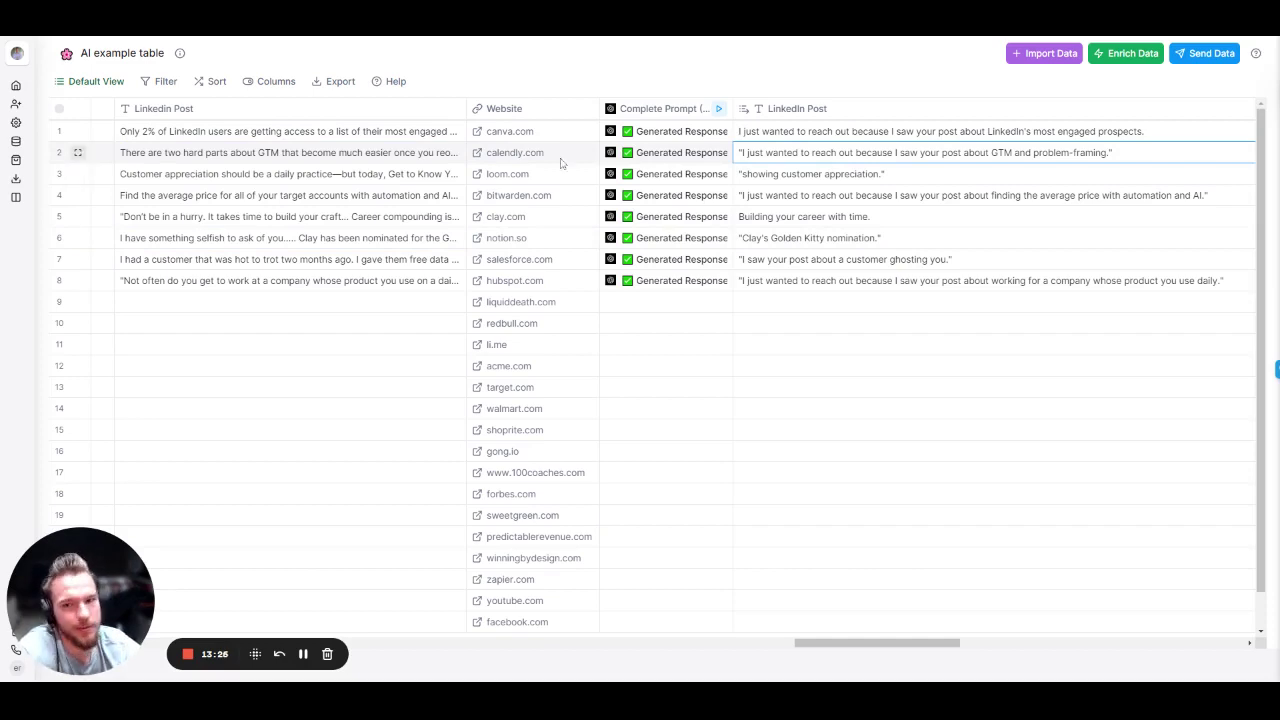
# Step: Read the full LinkedIn post in the loom.com row and compare it with its generated completion
pyautogui.doubleClick(212, 183)
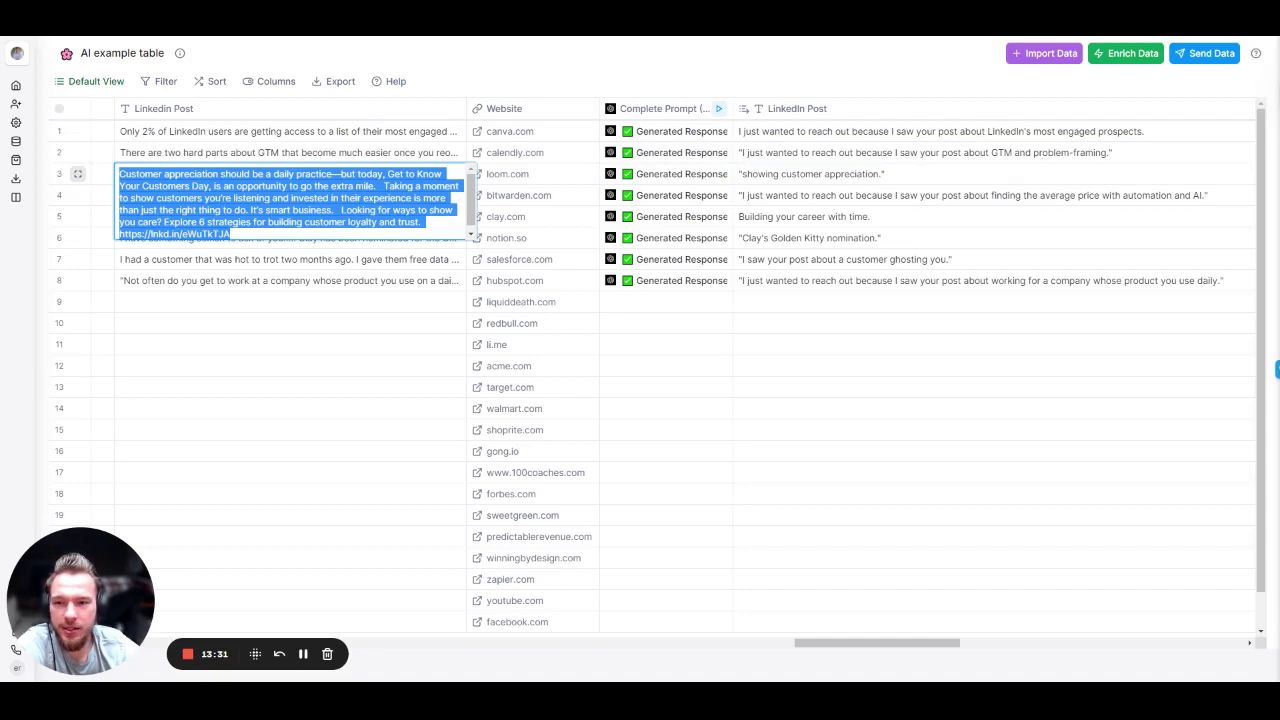
pyautogui.click(357, 346)
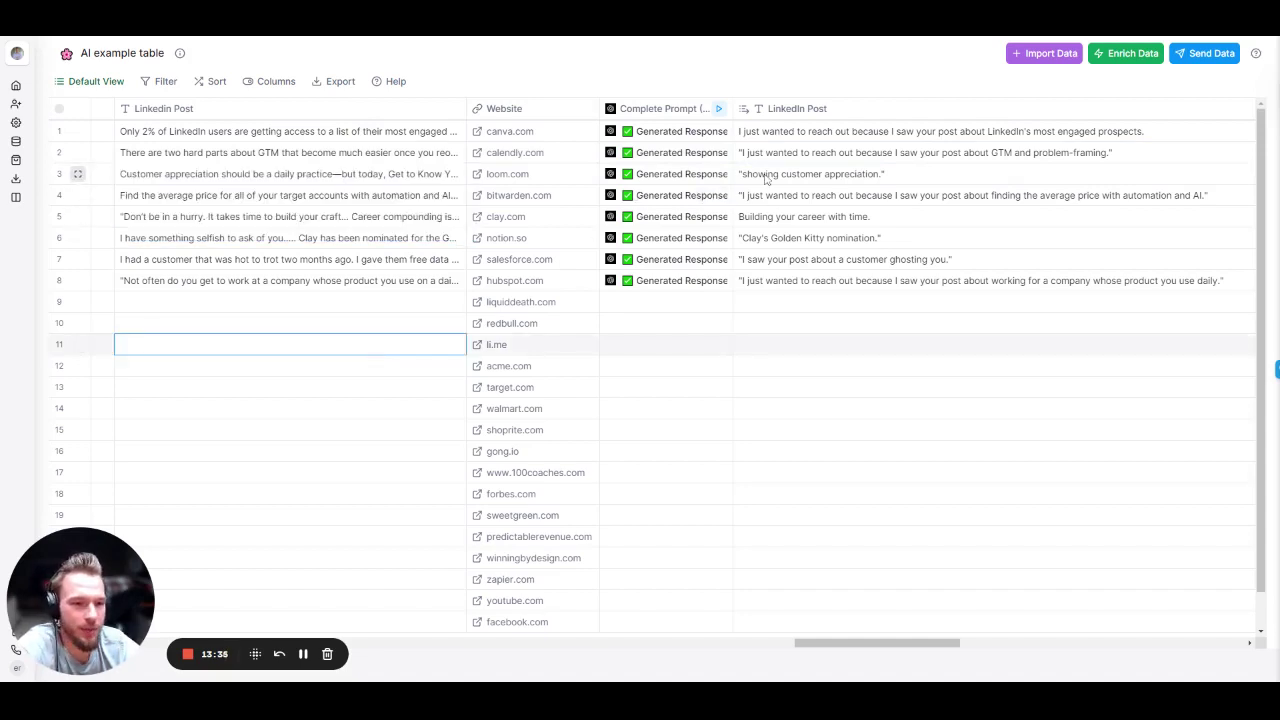
pyautogui.doubleClick(259, 178)
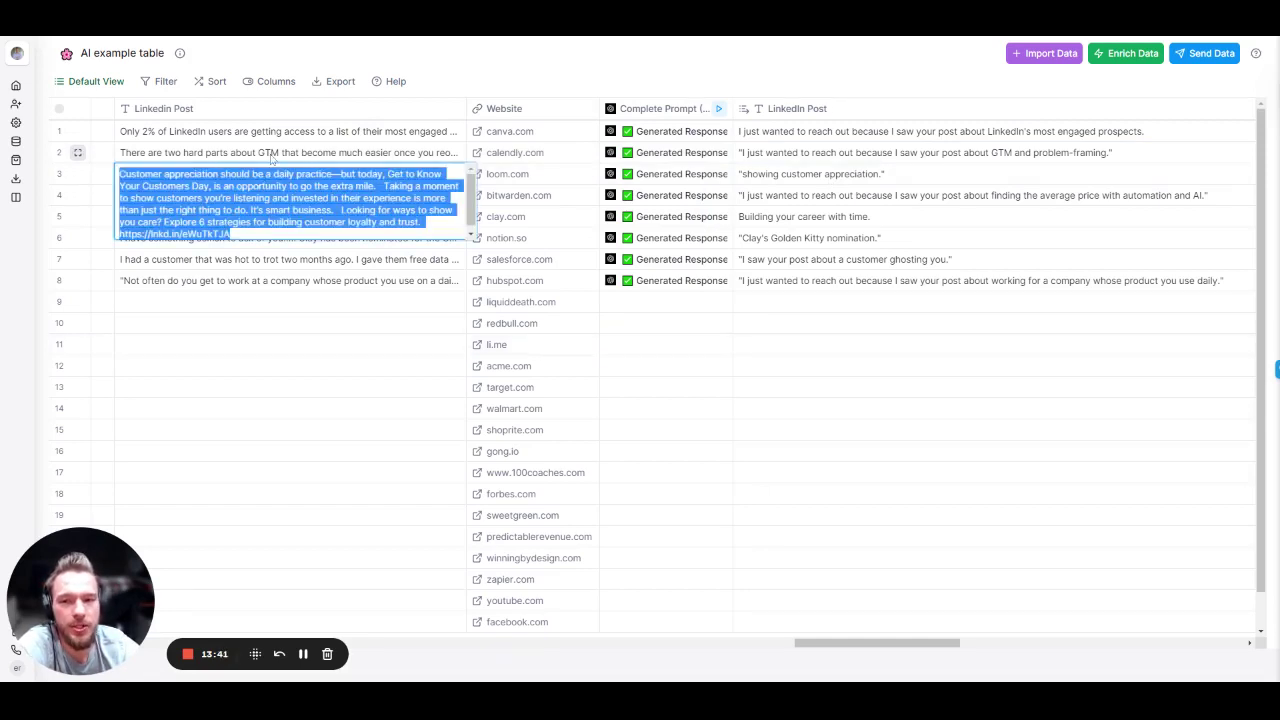
pyautogui.click(271, 156)
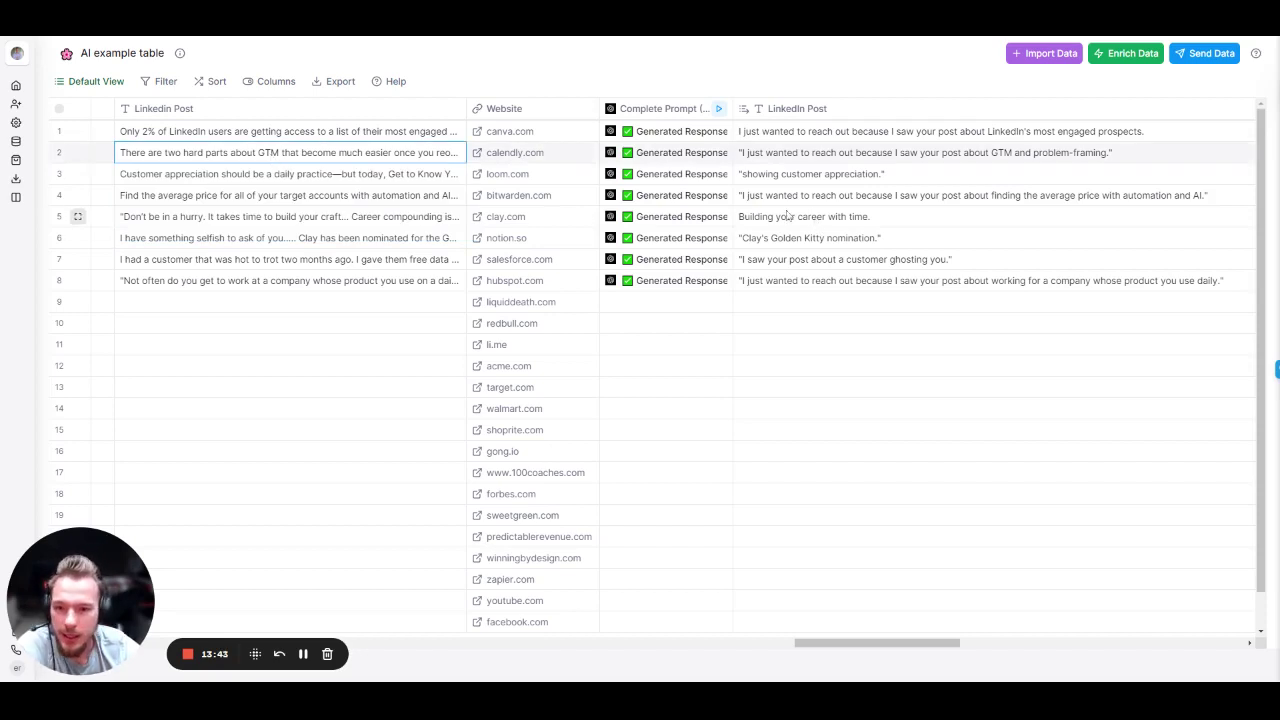
# Step: Read the full LinkedIn posts in the clay.com and notion.so rows and compare them with their generated completions
pyautogui.doubleClick(204, 220)
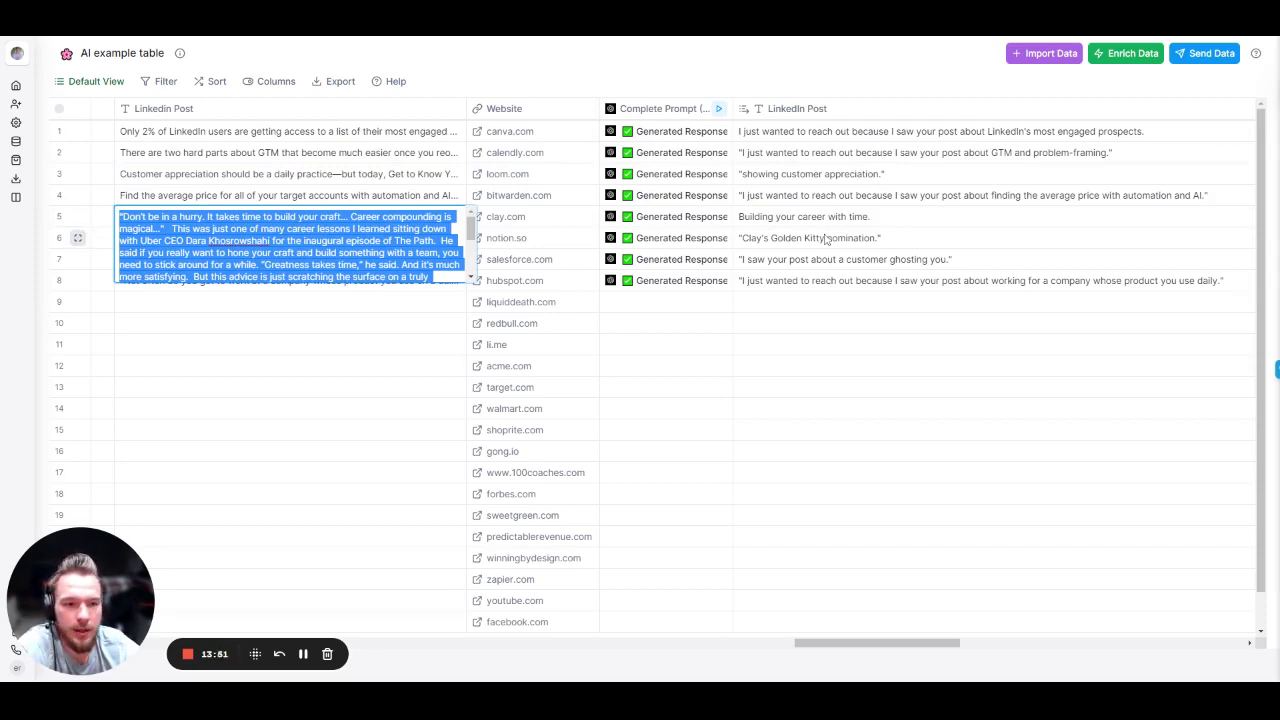
pyautogui.click(337, 367)
pyautogui.doubleClick(211, 240)
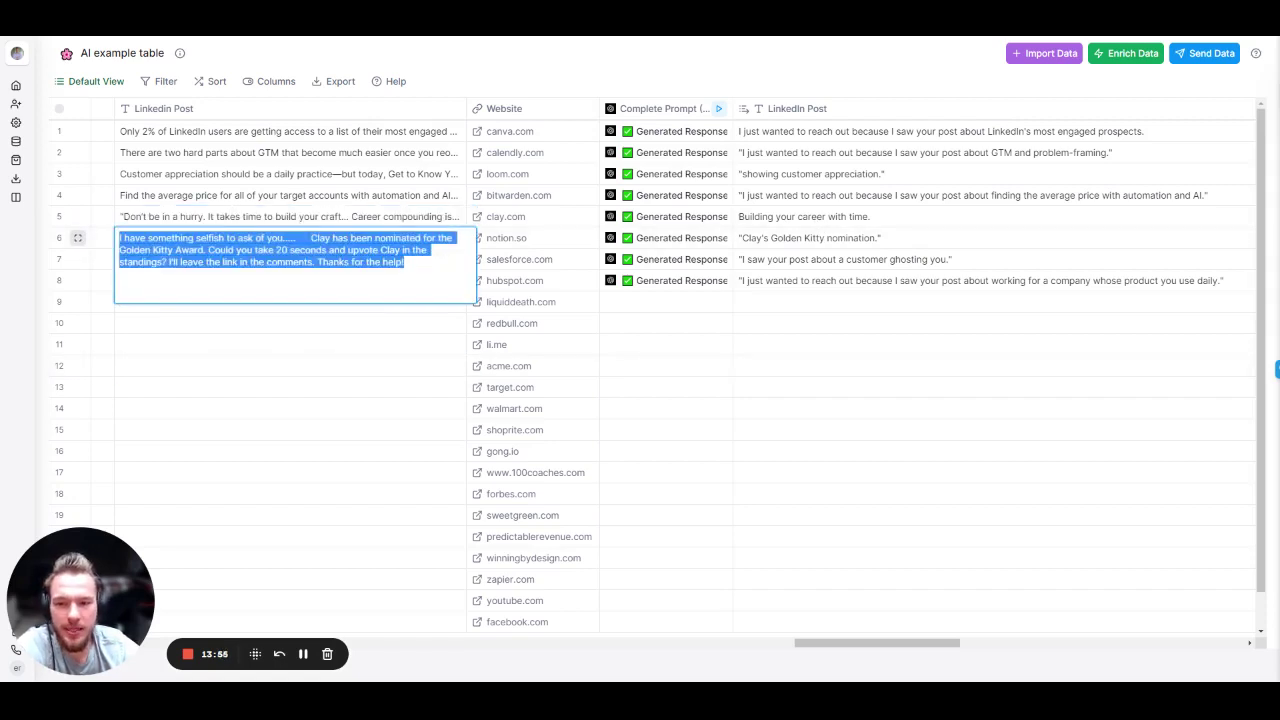
pyautogui.click(291, 340)
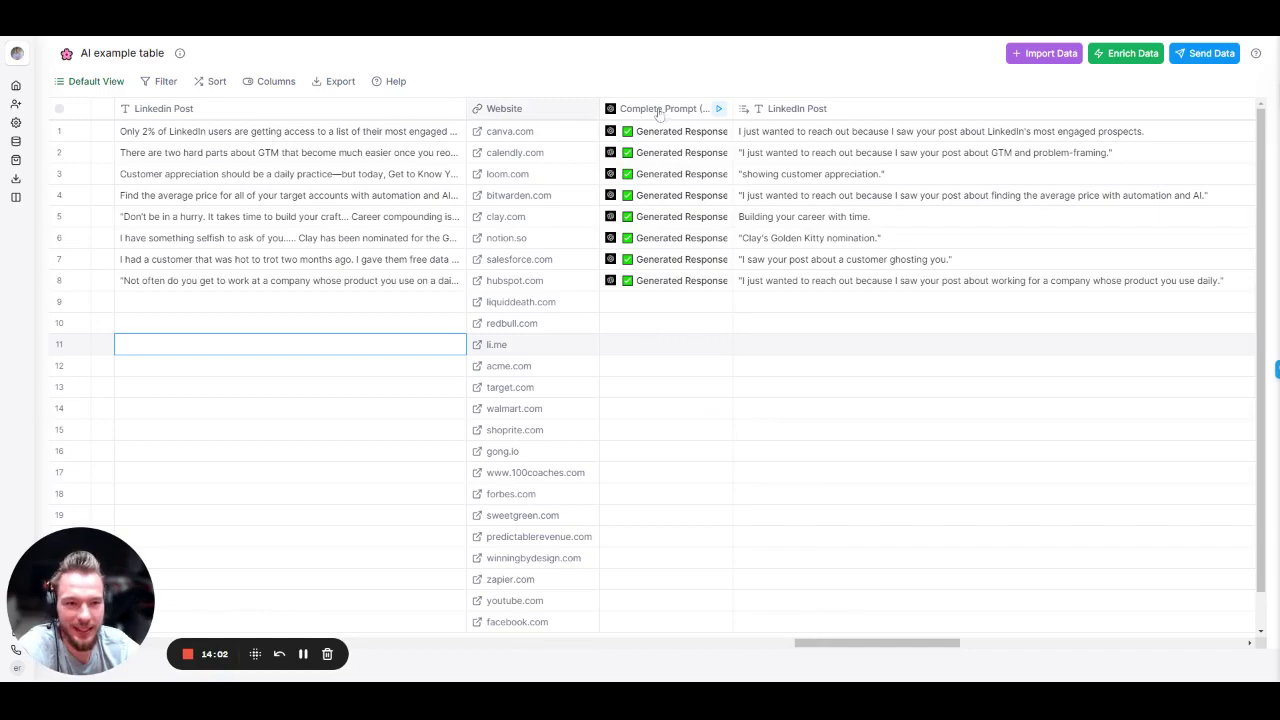
# Step: Move the Website column between the generated LinkedIn Post results and Titles to be cleaned
pyautogui.moveTo(658, 113); pyautogui.dragTo(500, 110)
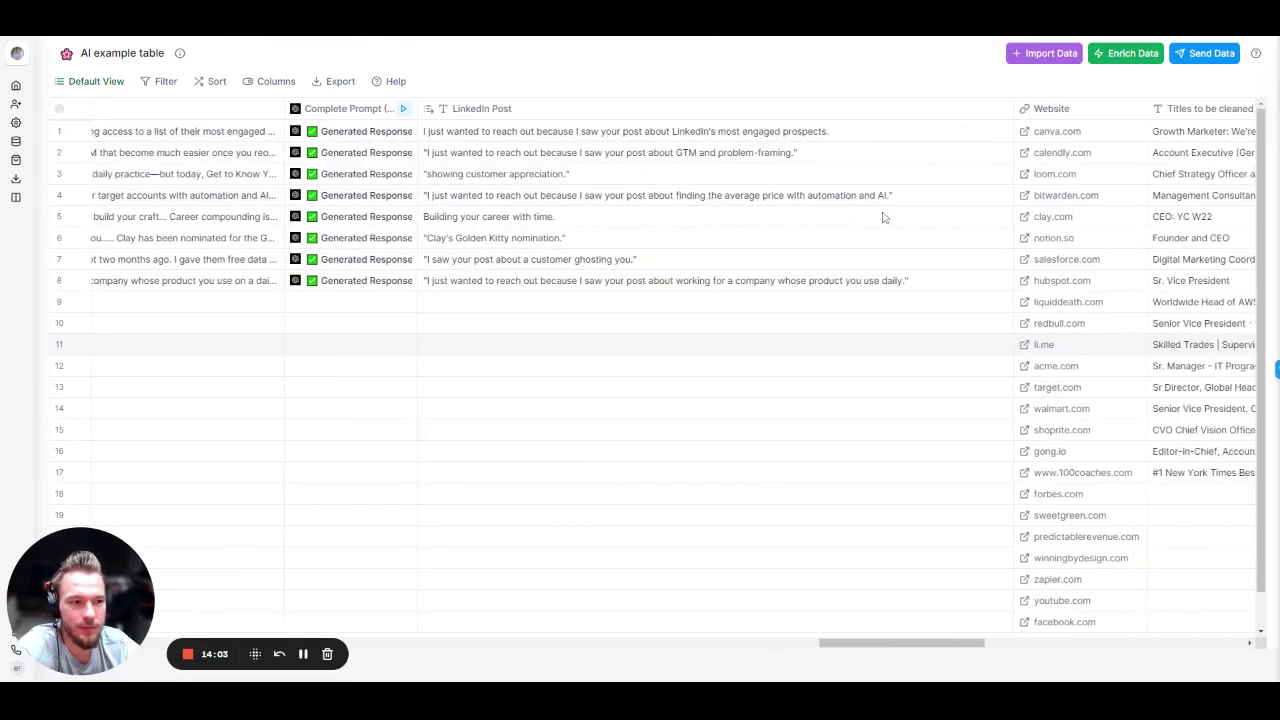
pyautogui.hscroll(10, 882, 217)
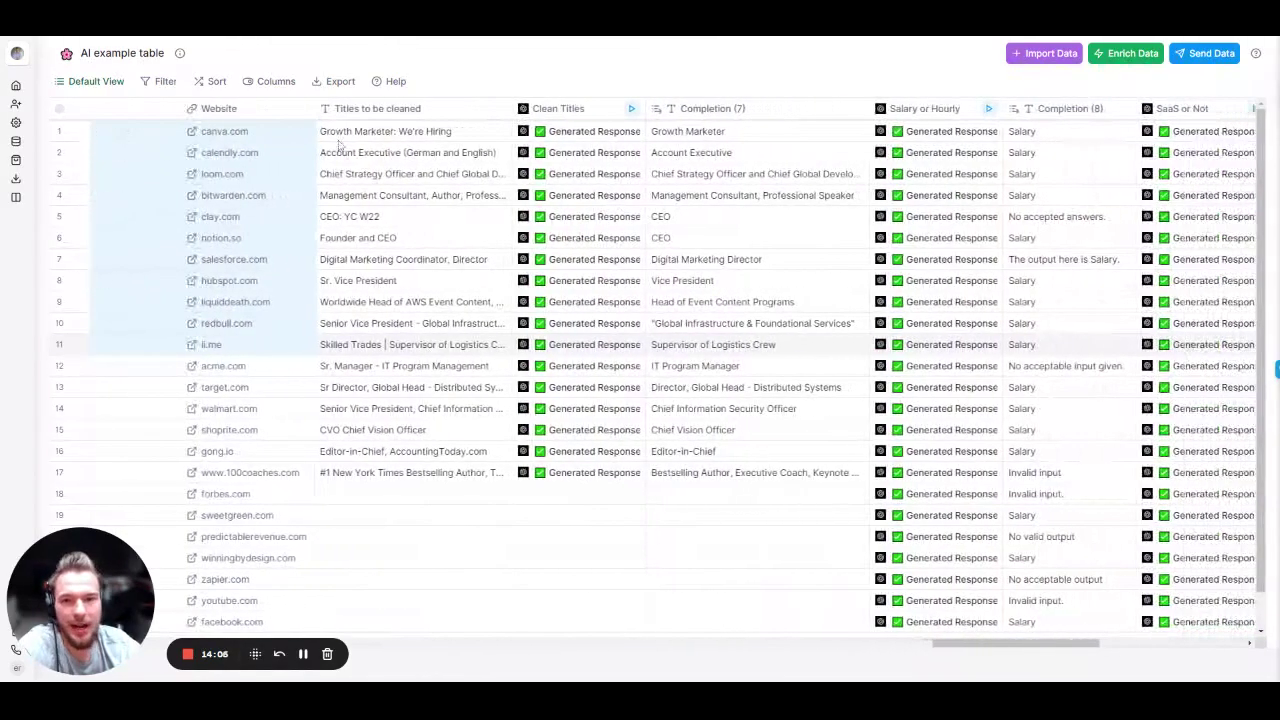
pyautogui.hscroll(6, 340, 146)
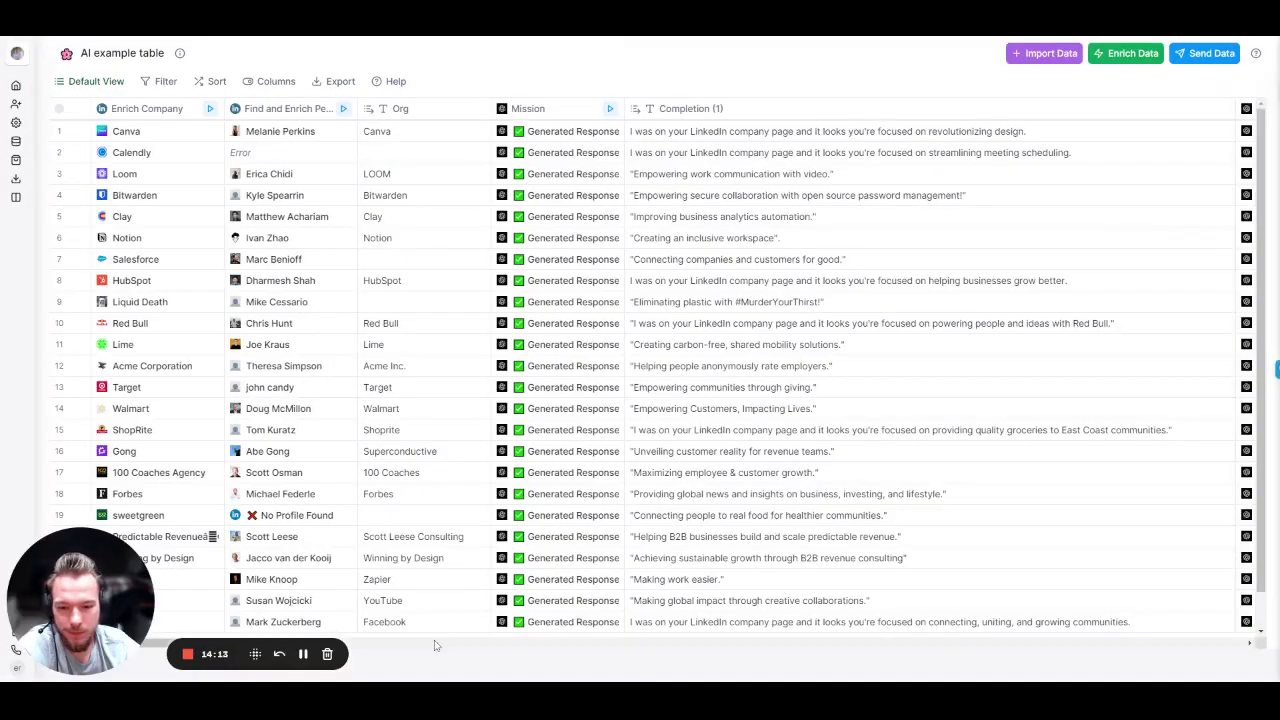
pyautogui.moveTo(435, 645); pyautogui.dragTo(1021, 636)
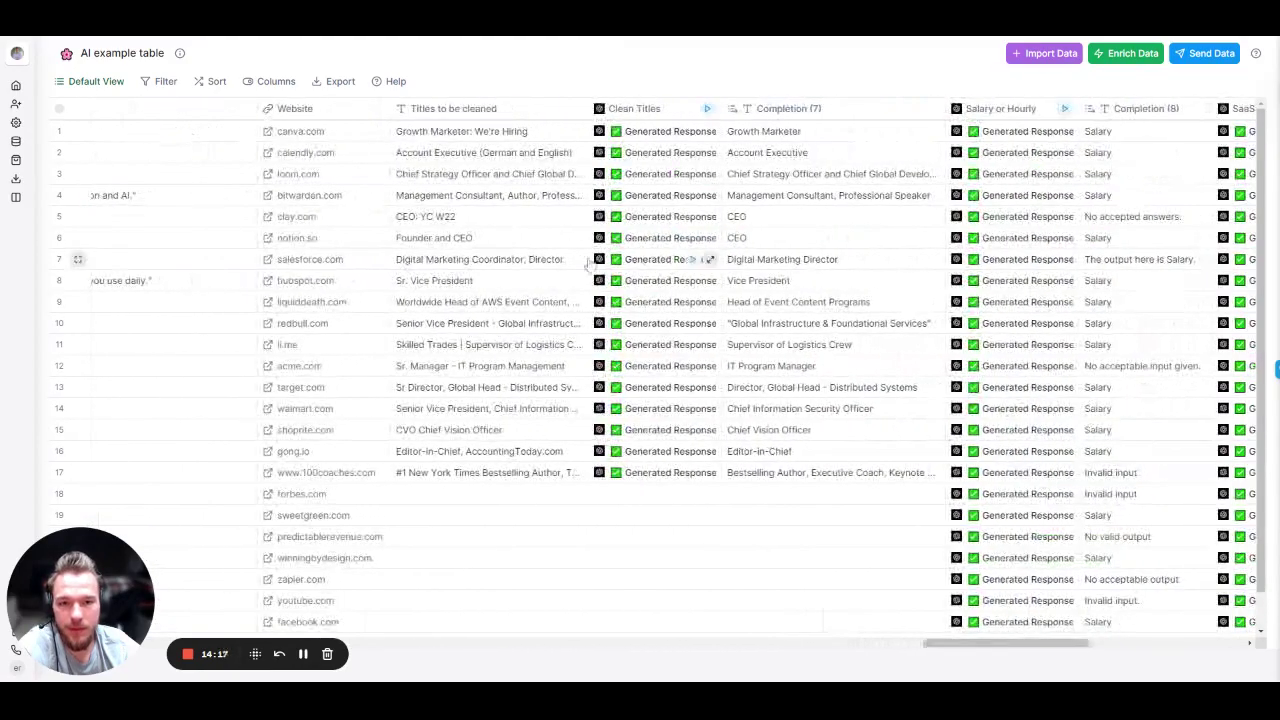
# Step: Review the Clean Titles column's prompt built on Titles to be cleaned, close its settings without changes, and compare the original titles with Completion (7)
pyautogui.click(488, 134)
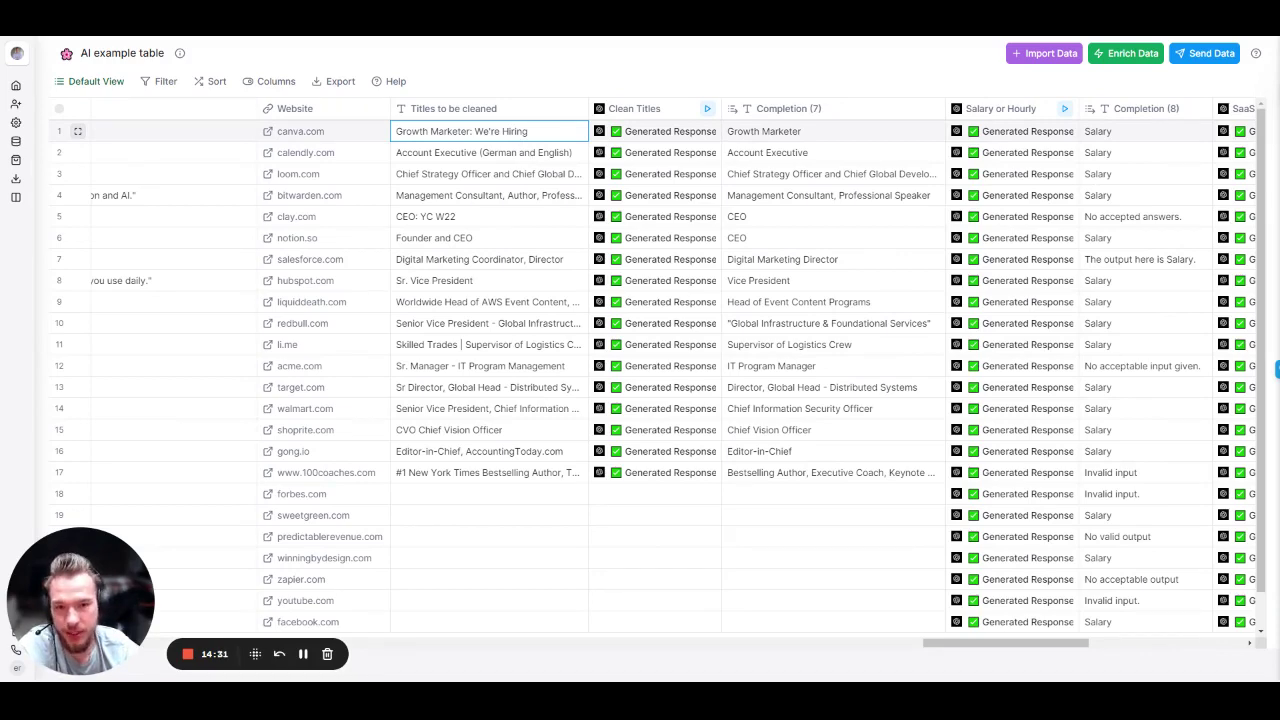
pyautogui.hscroll(3, 522, 116)
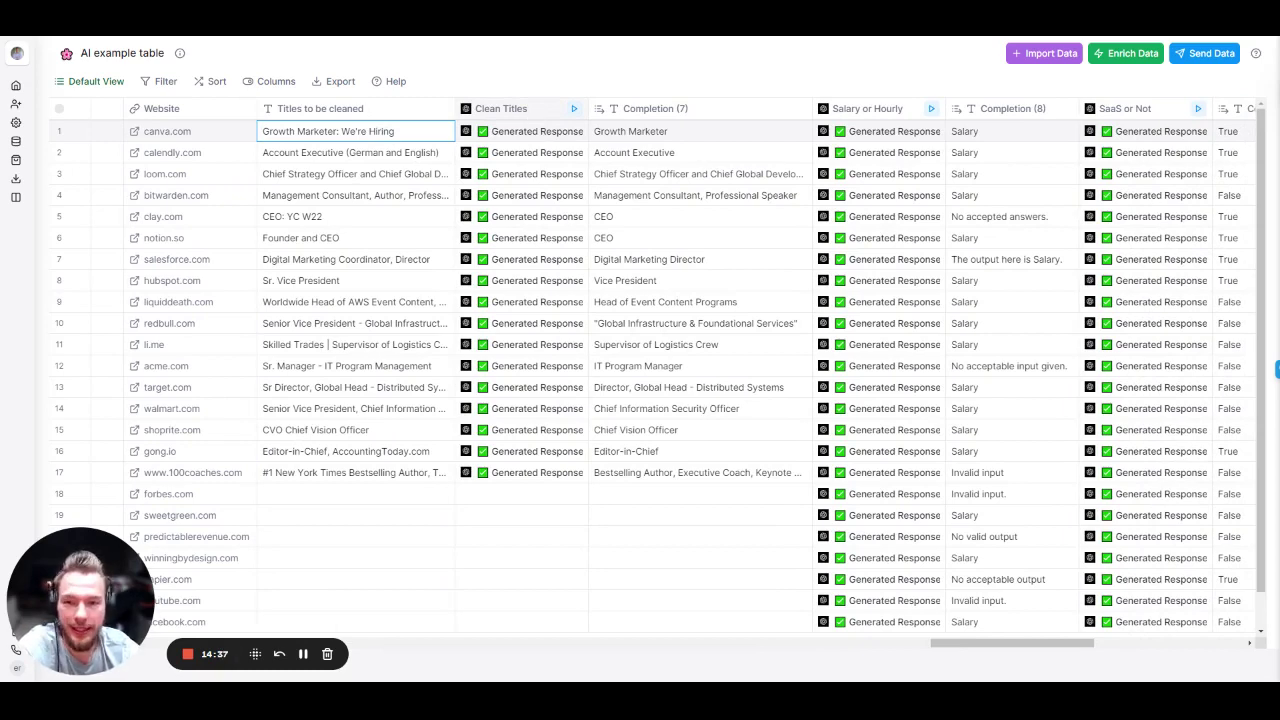
pyautogui.click(525, 110)
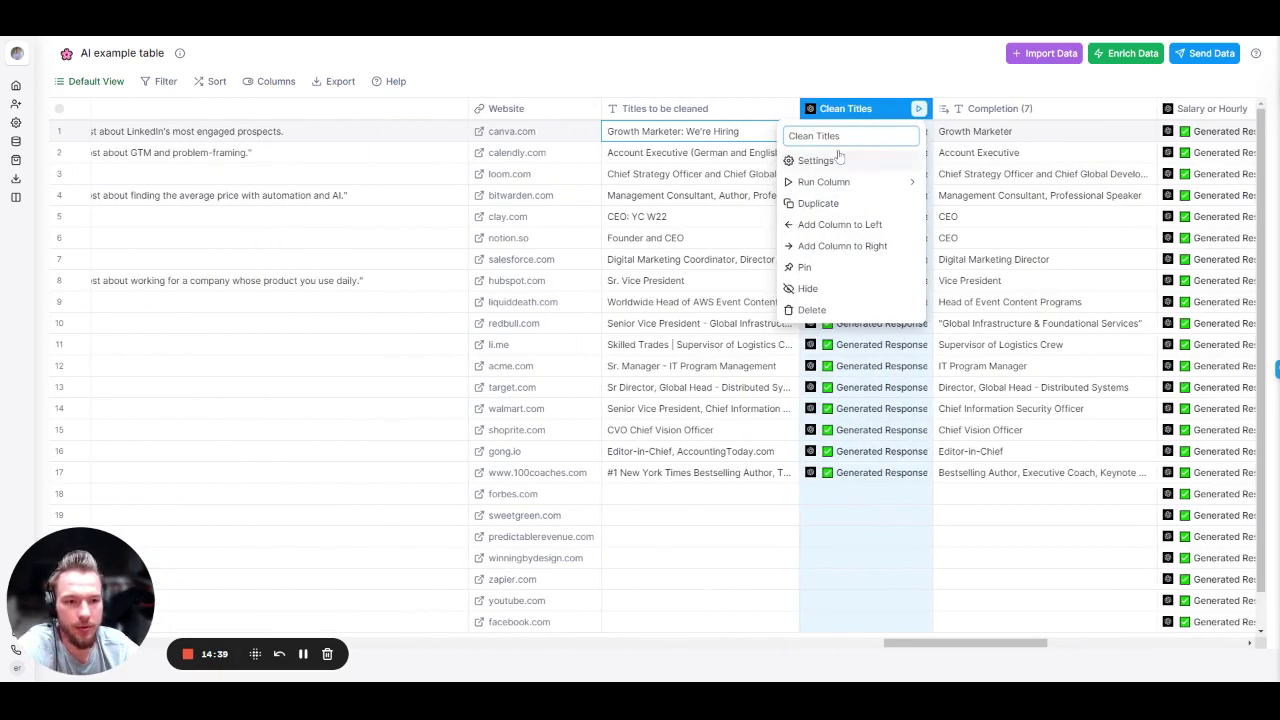
pyautogui.click(816, 161)
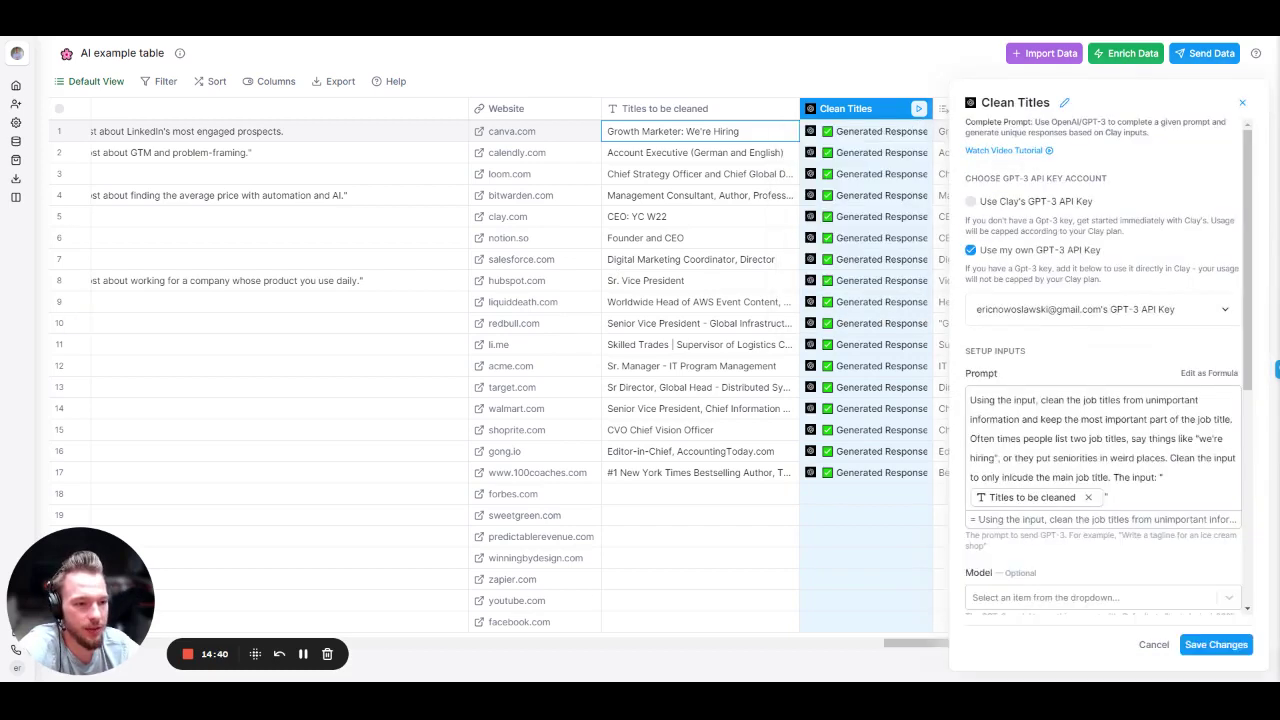
pyautogui.scroll(-2, 1108, 366)
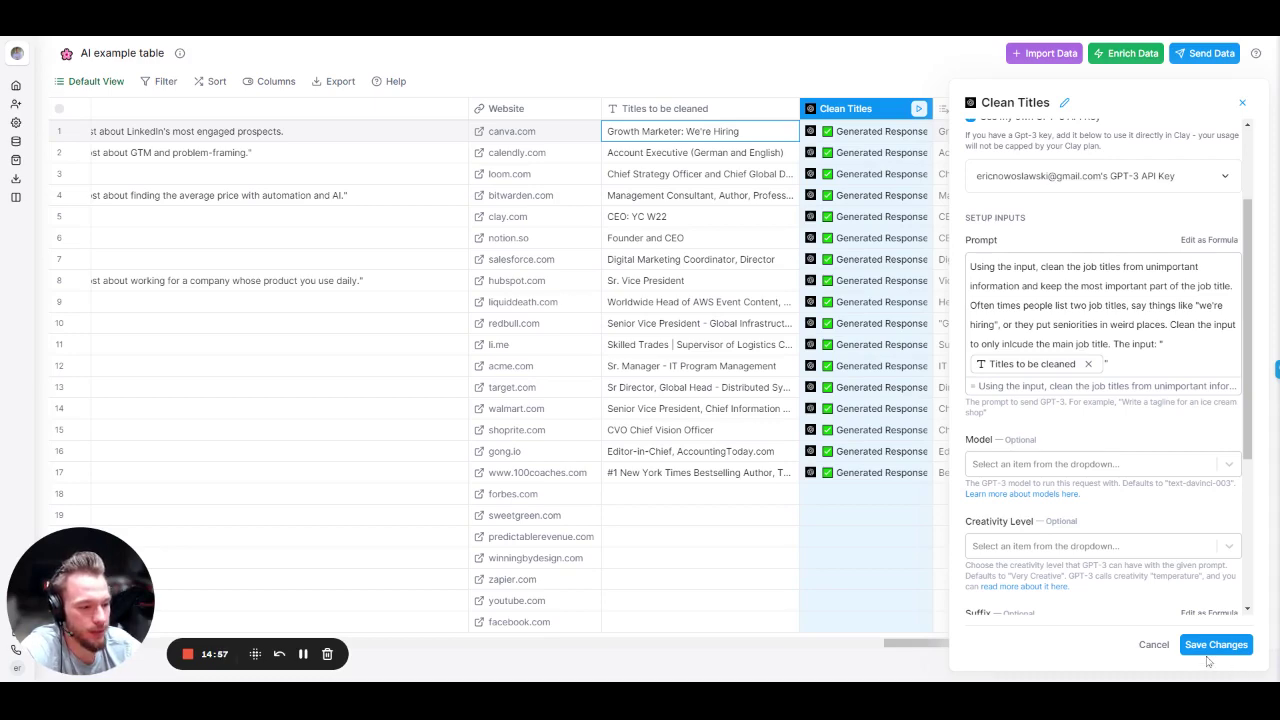
pyautogui.click(1153, 644)
pyautogui.hscroll(5, 418, 152)
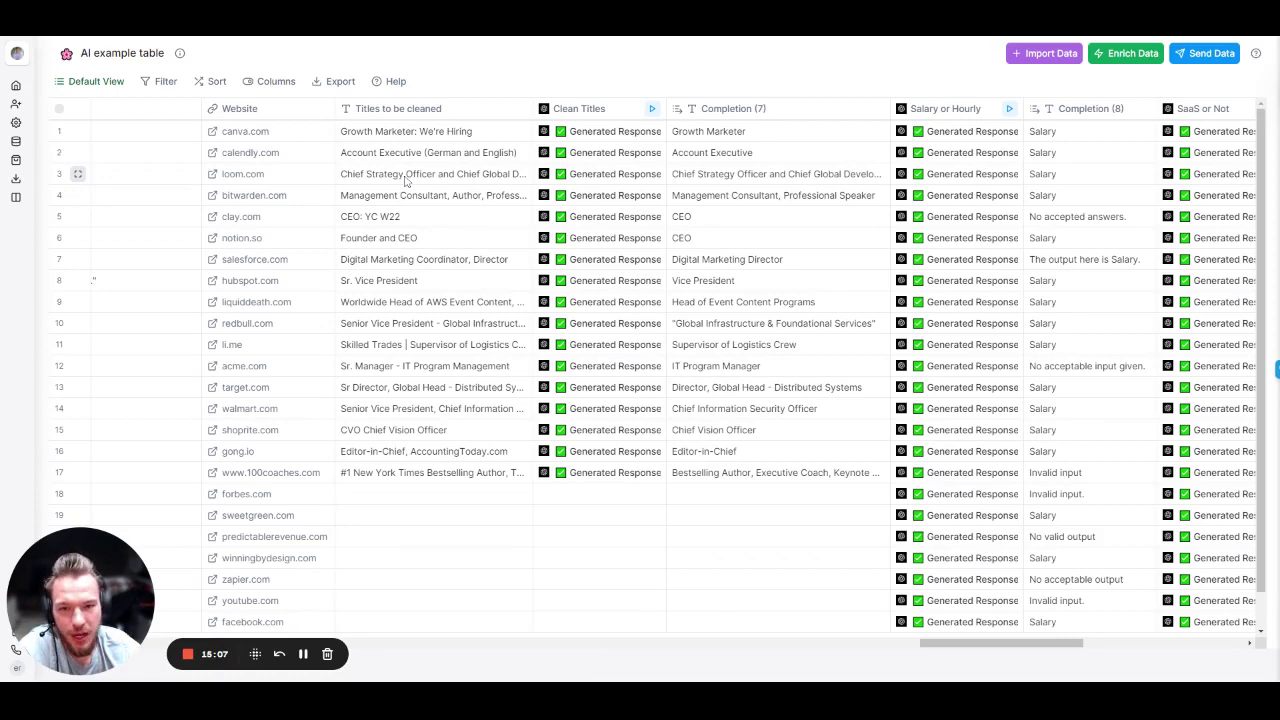
# Step: Read the full cleaned title in the loom.com row and the full original title in the bitwarden.com row, comparing it with Completion (7)
pyautogui.doubleClick(775, 179)
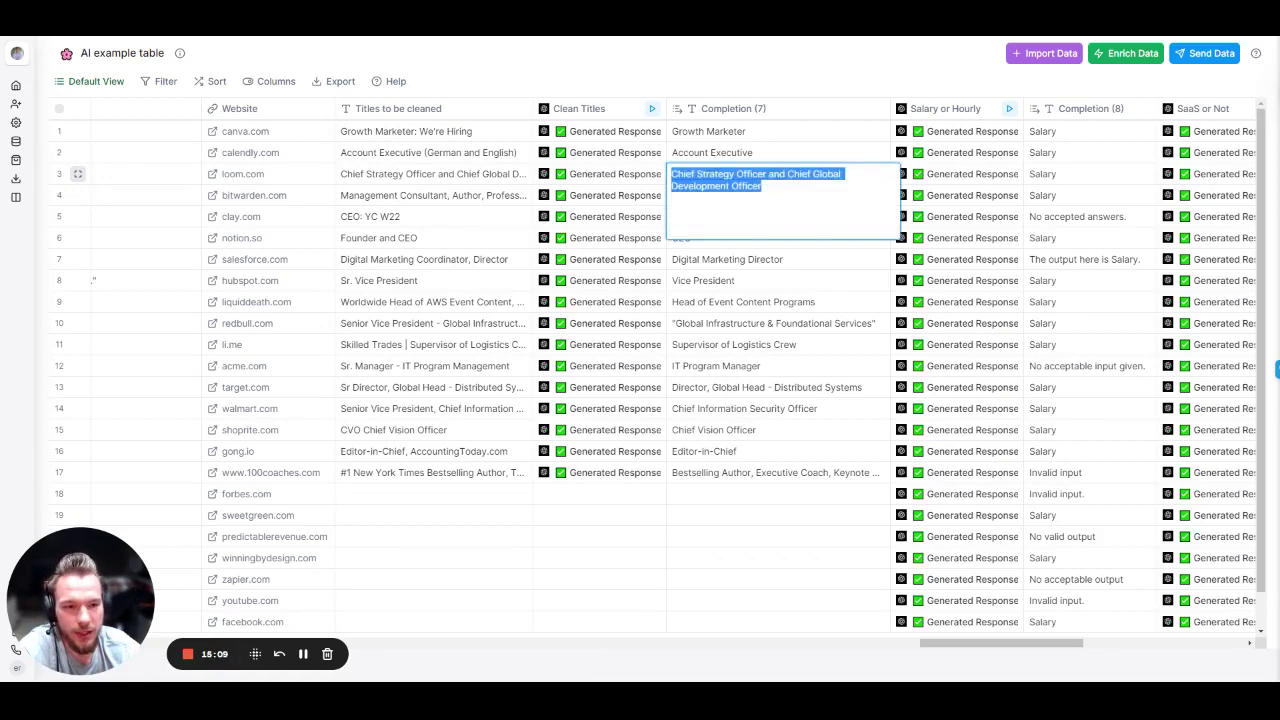
pyautogui.click(775, 323)
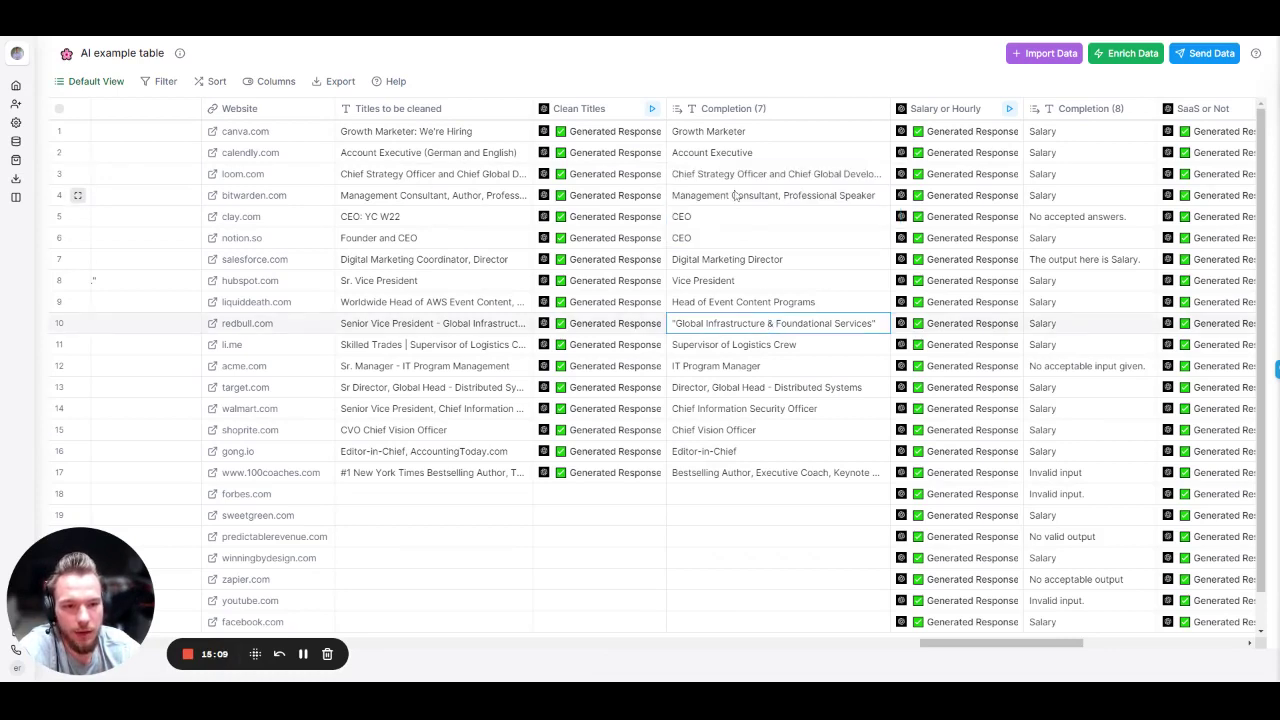
pyautogui.doubleClick(459, 203)
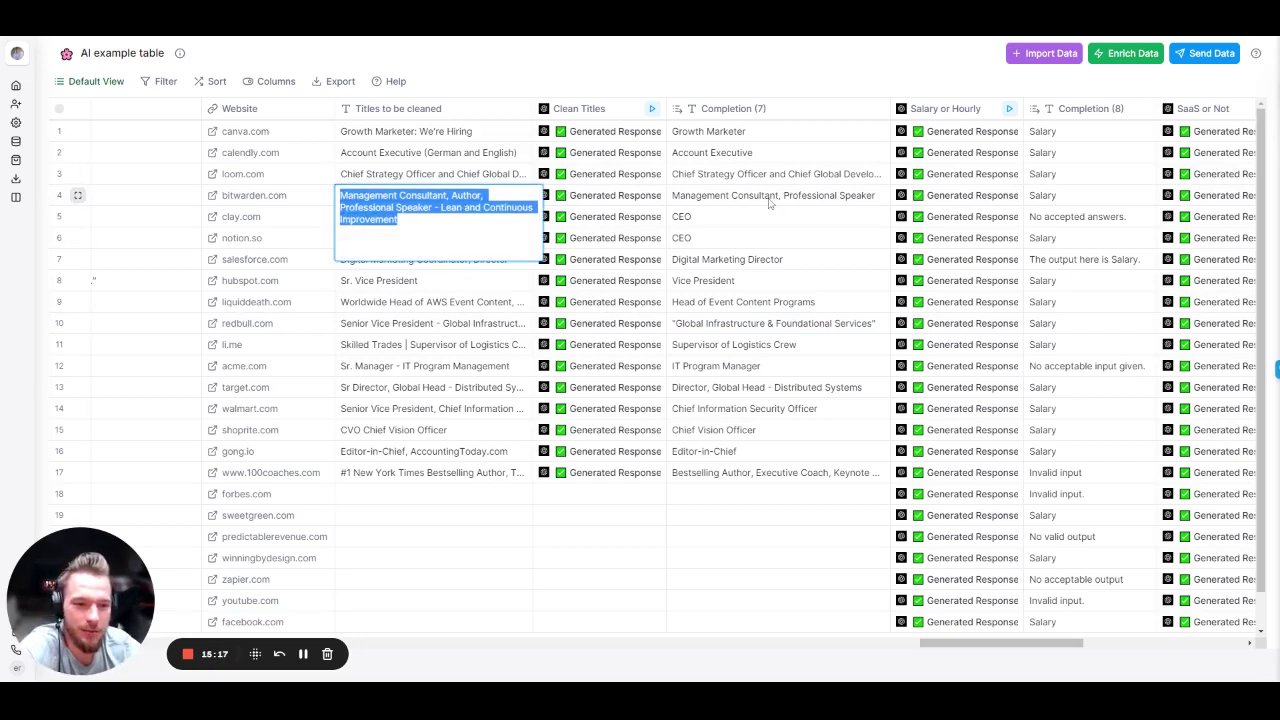
pyautogui.click(749, 222)
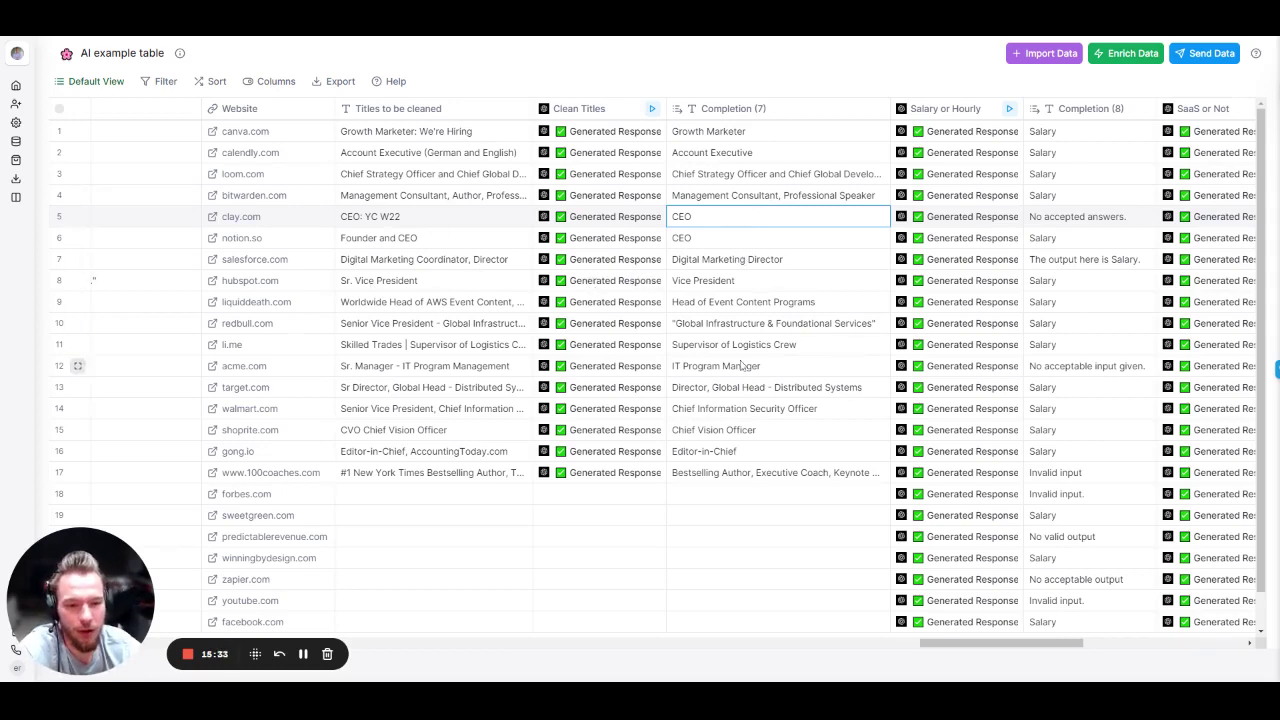
# Step: Move the Website column past Completion (7) and Salary or Hourly, placing it between Completion (8) and SaaS or Not
pyautogui.moveTo(262, 116); pyautogui.dragTo(842, 122)
pyautogui.hscroll(5, 700, 410)
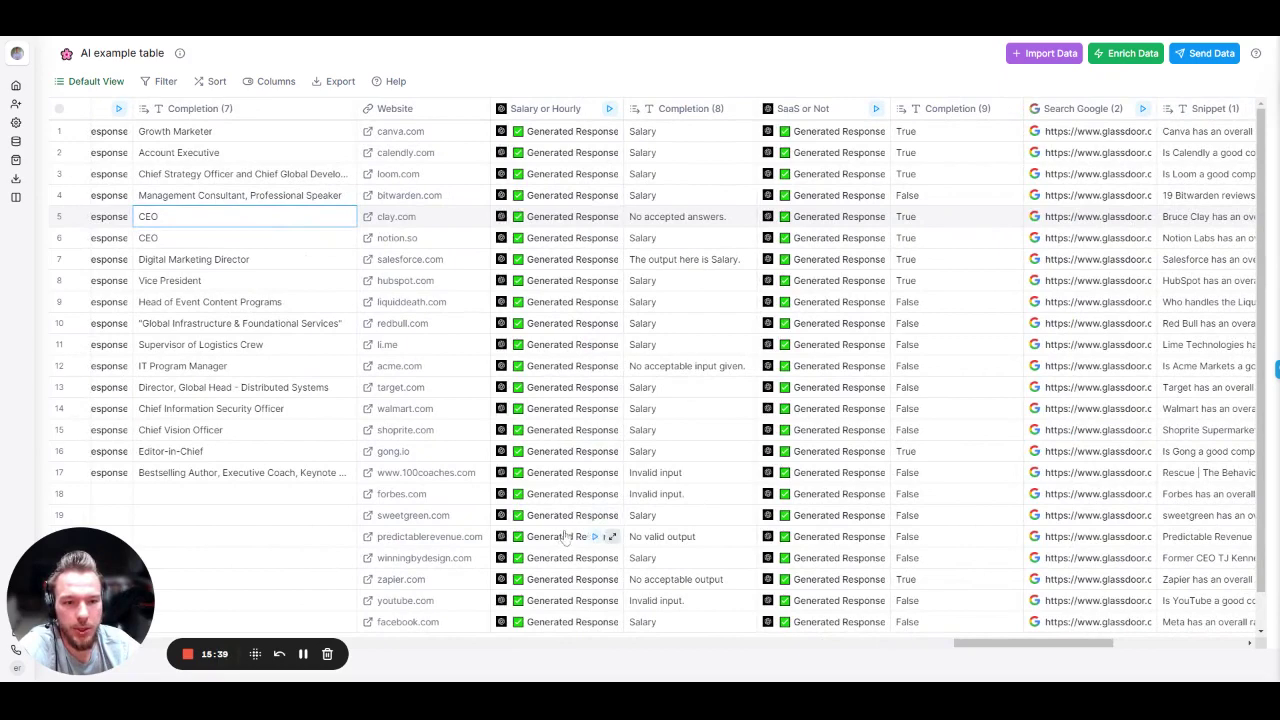
pyautogui.hscroll(3, 583, 289)
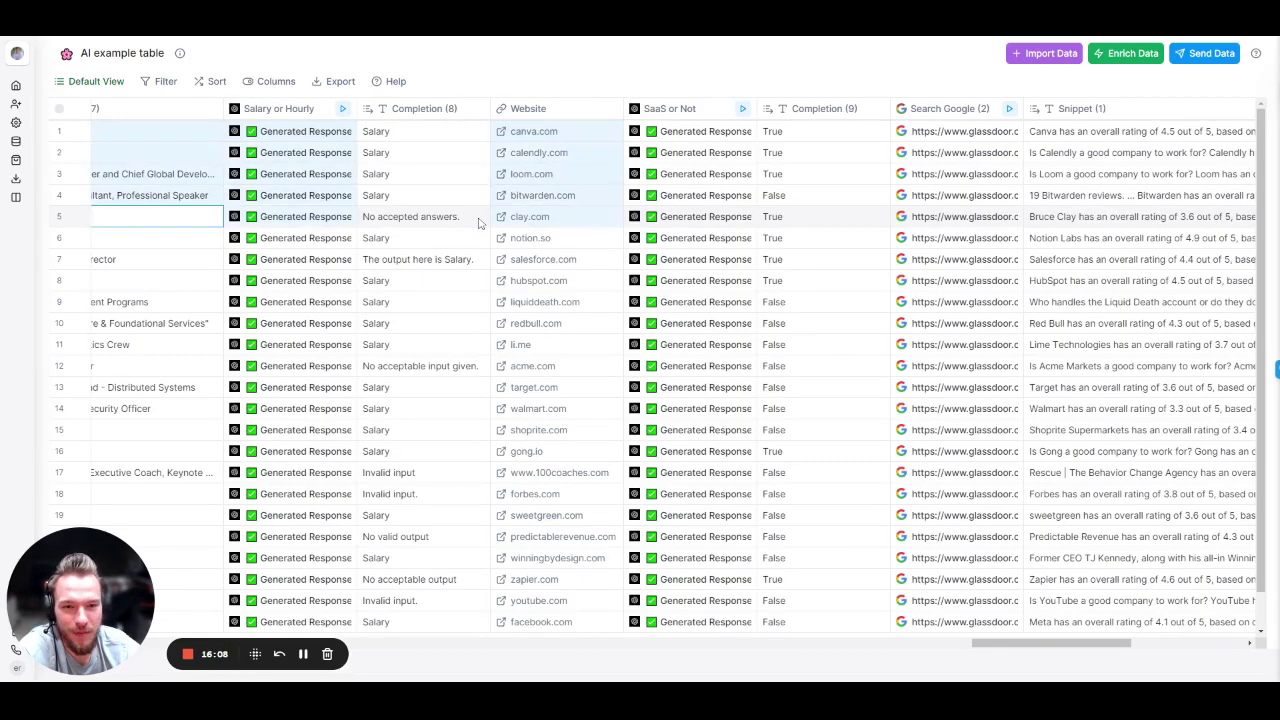
pyautogui.hscroll(3, 550, 216)
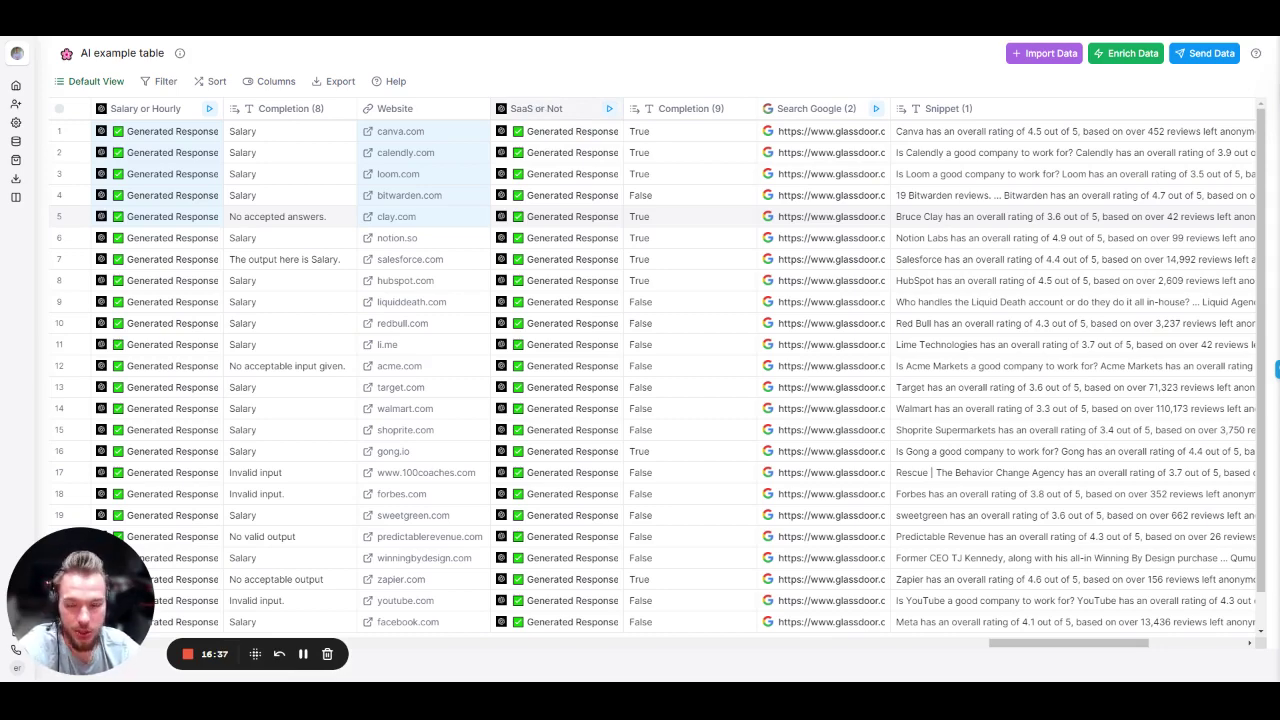
# Step: Open the SaaS or Not column's settings and correct the misspelled "sercive" to "service" in its prompt
pyautogui.click(546, 114)
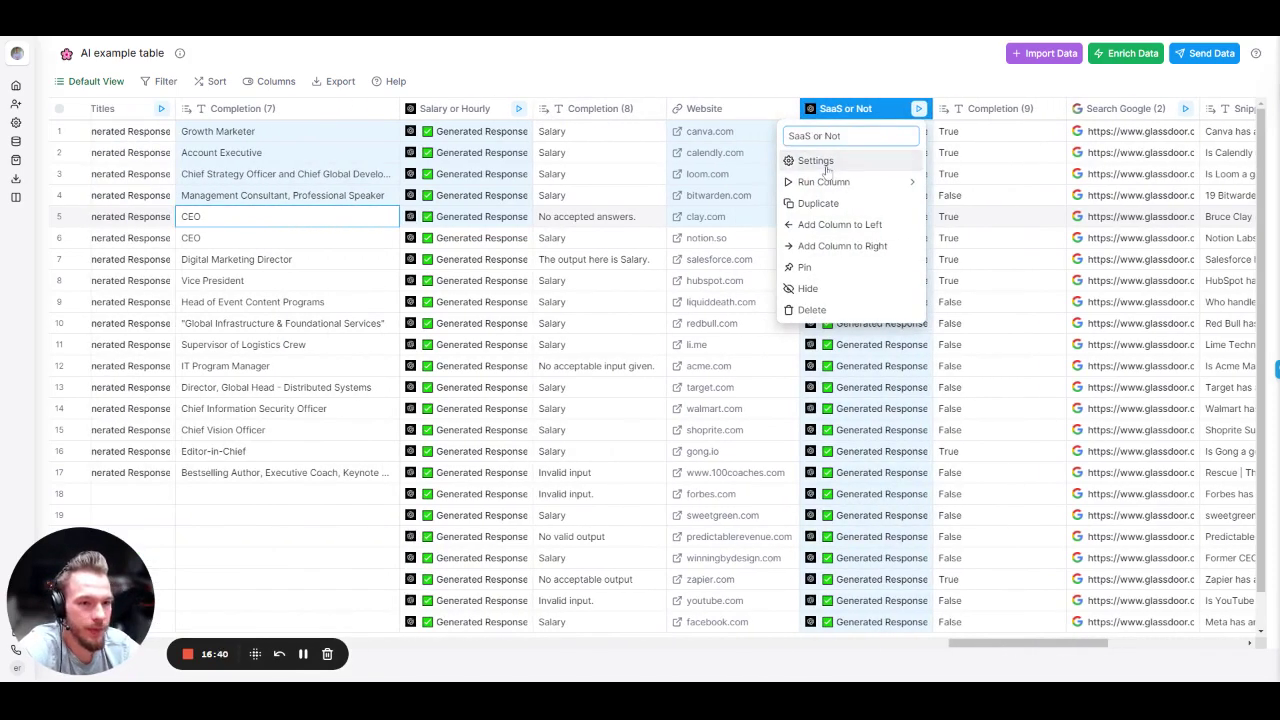
pyautogui.click(812, 160)
pyautogui.scroll(-1, 862, 372)
pyautogui.scroll(-3, 1100, 400)
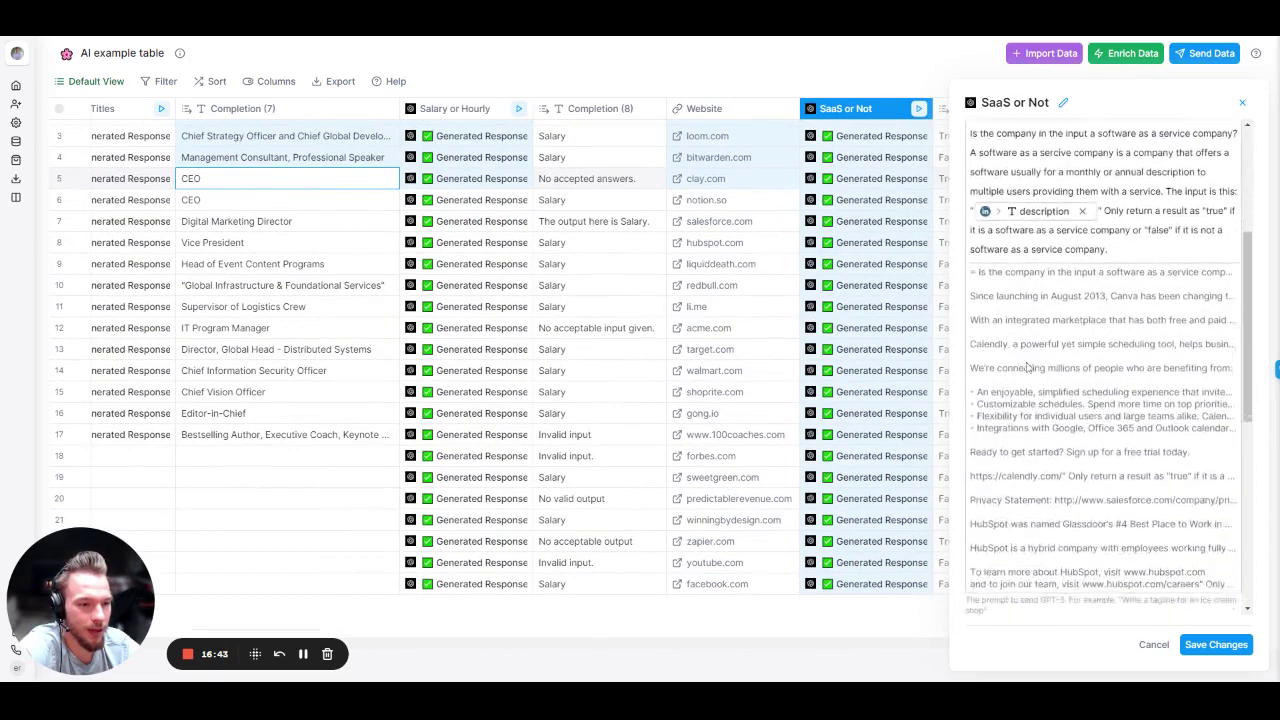
pyautogui.click(1047, 276)
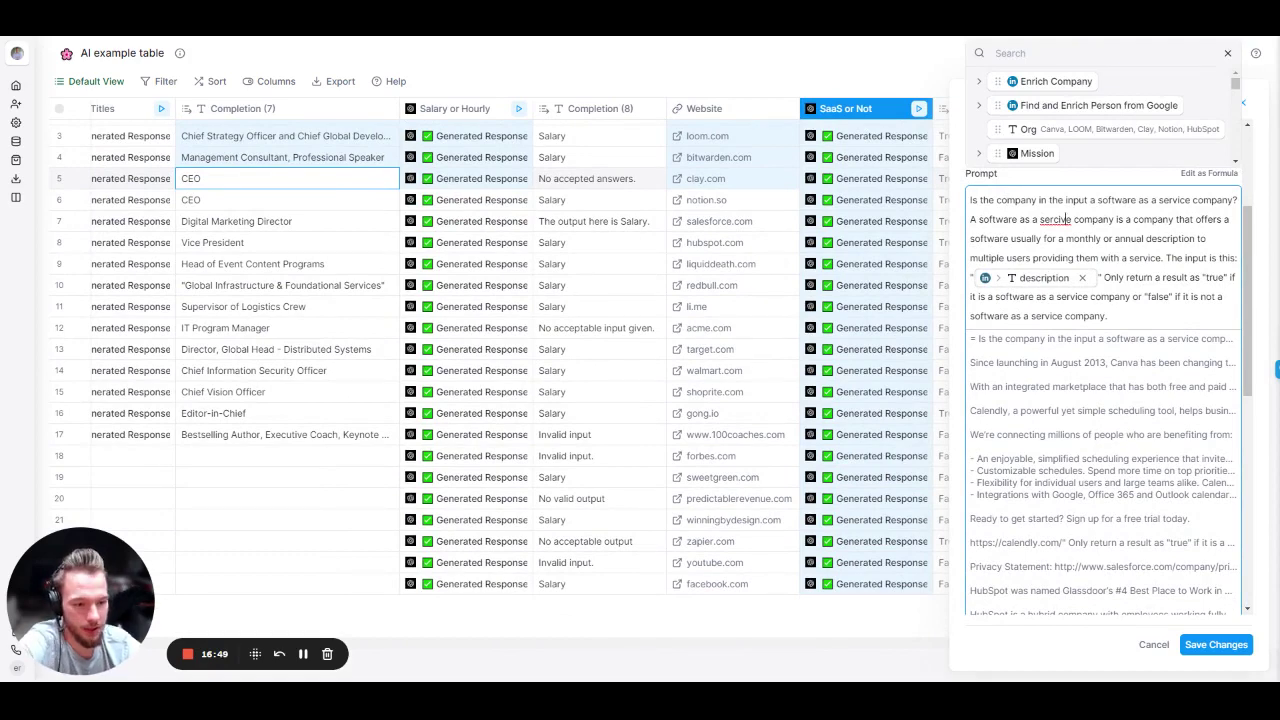
pyautogui.press('BackSpace')
pyautogui.press('BackSpace')
pyautogui.press('BackSpace')
pyautogui.press('BackSpace')
pyautogui.write('v')
pyautogui.write('vic')
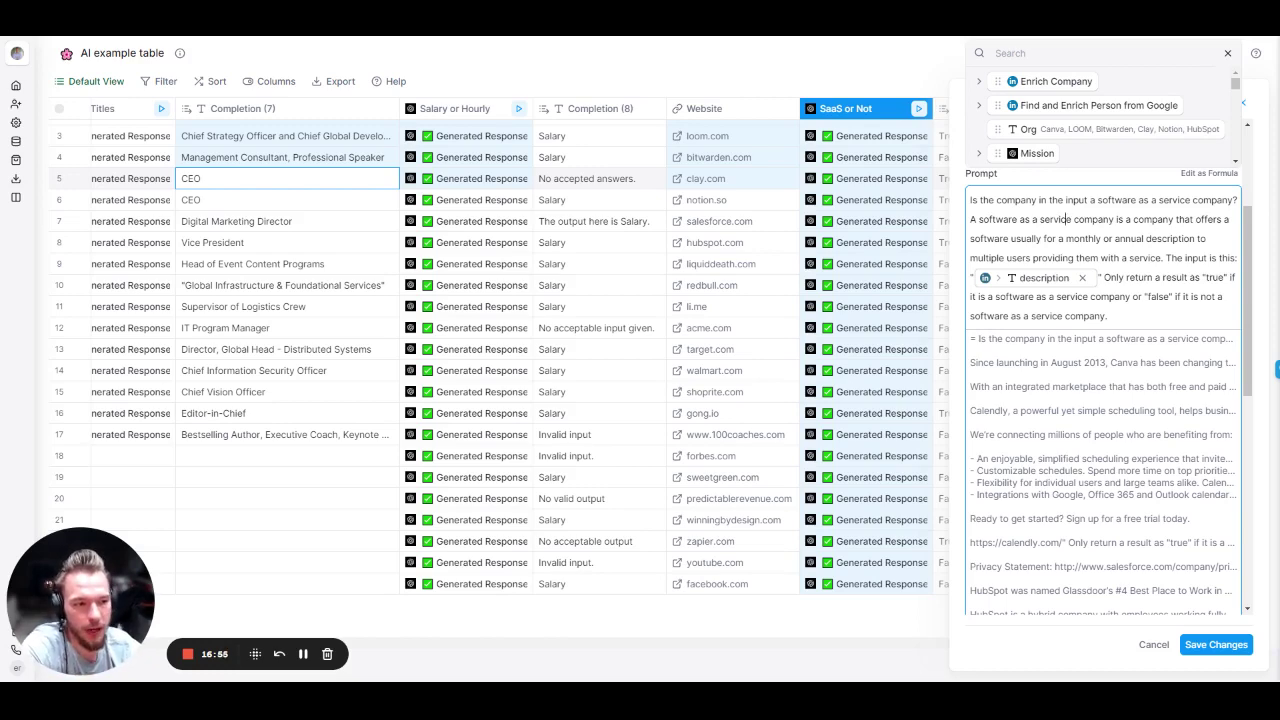
# Step: Replace "description" with "subscription" after "monthly or annual" in the SaaS or Not prompt and save the changes
pyautogui.moveTo(1197, 238); pyautogui.dragTo(1146, 238)
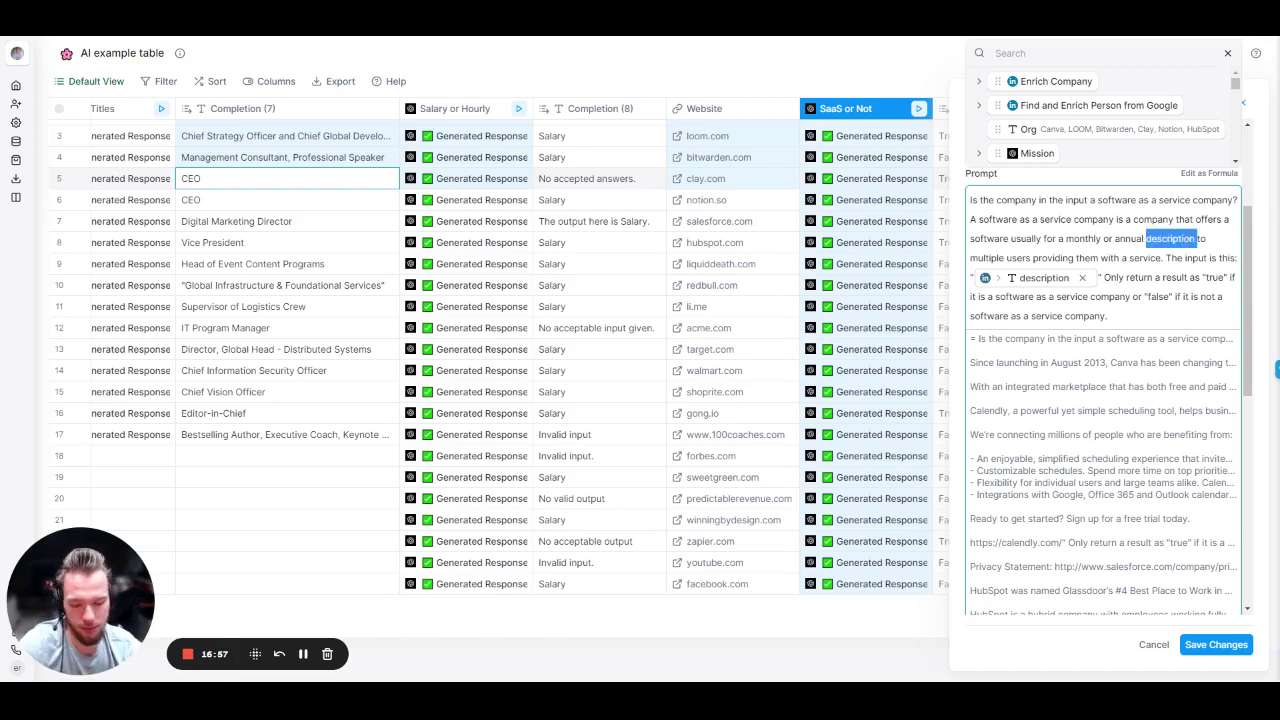
pyautogui.write('subscri')
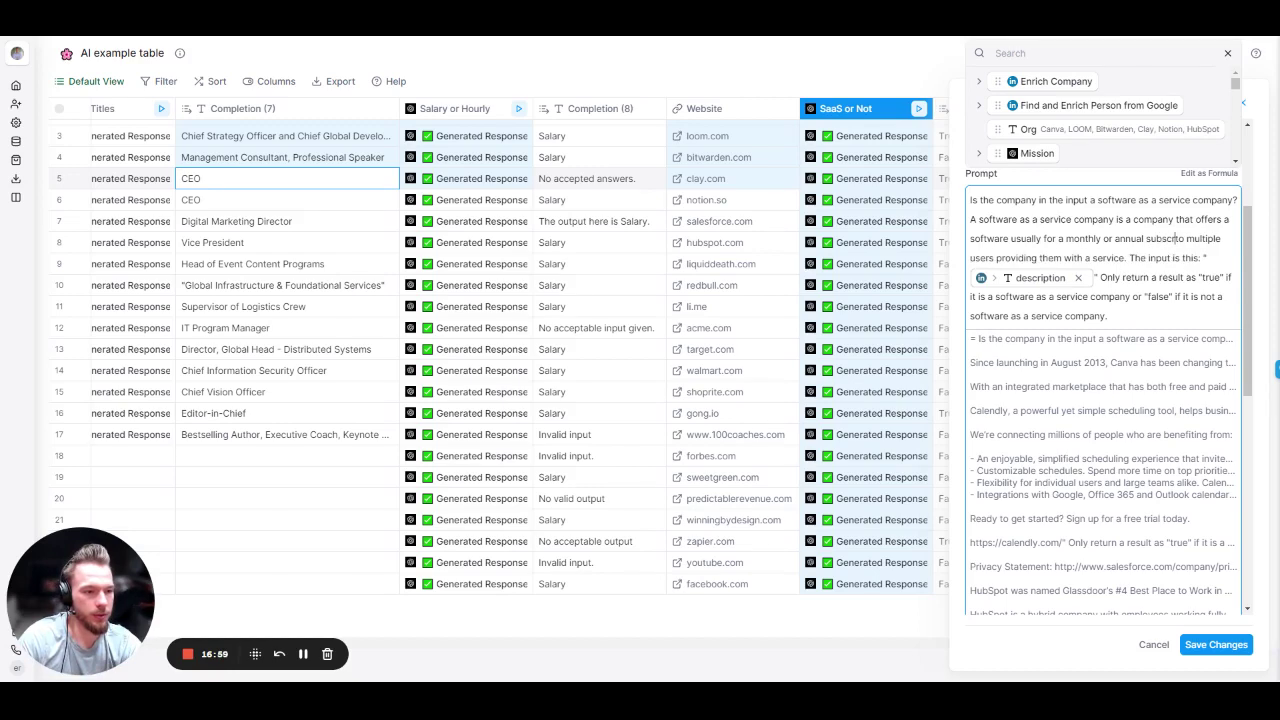
pyautogui.write('ption to')
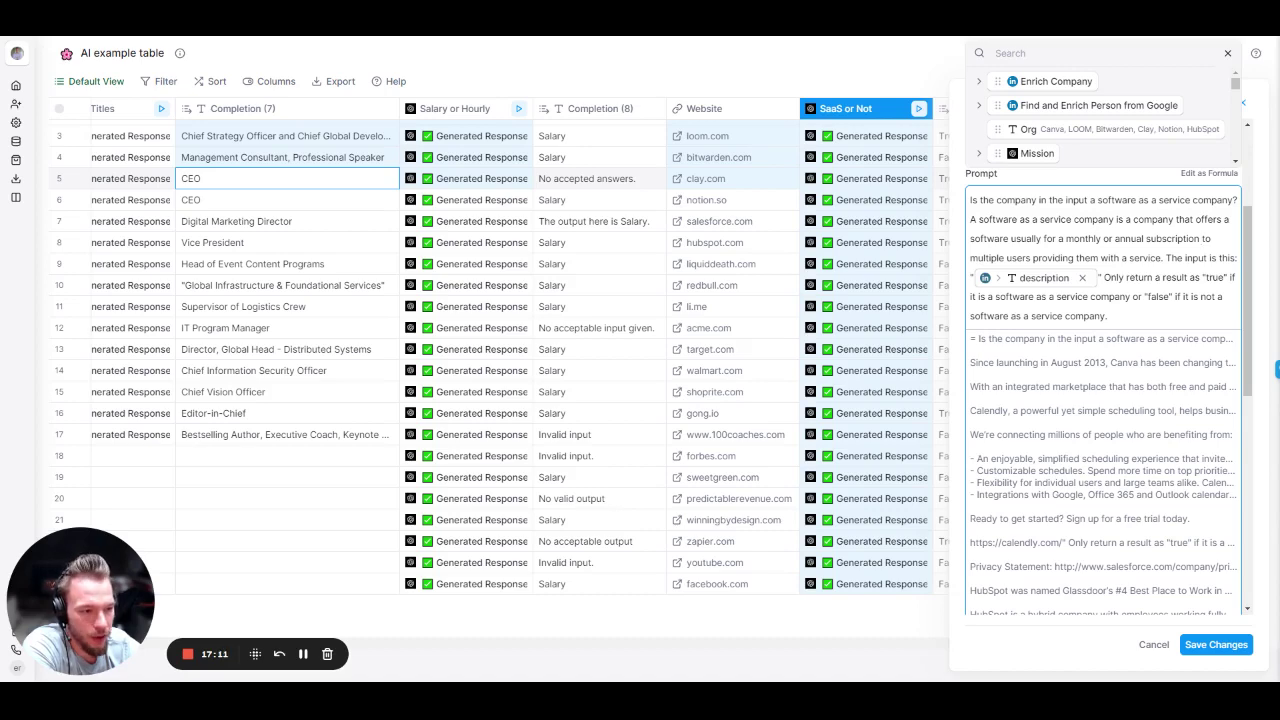
pyautogui.click(1186, 648)
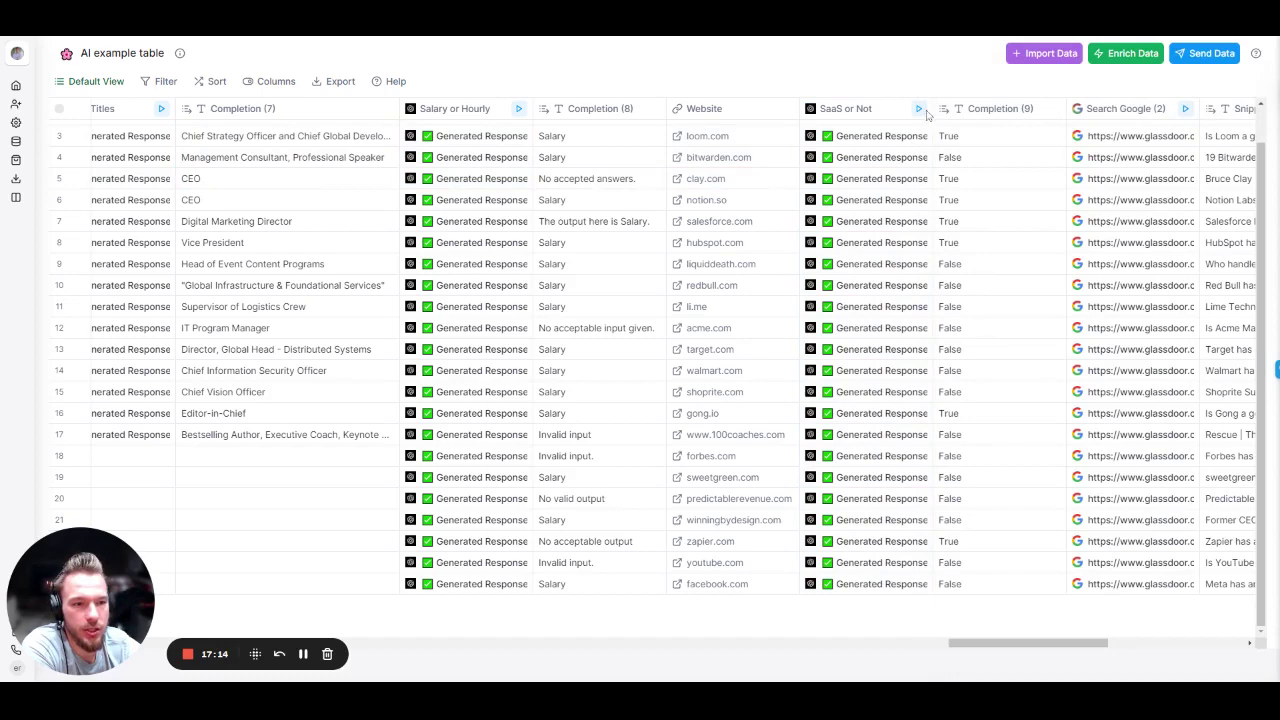
# Step: Move the Website column between Completion (9) and Search Google (2)
pyautogui.hscroll(3, 780, 220)
pyautogui.scroll(2, 768, 235)
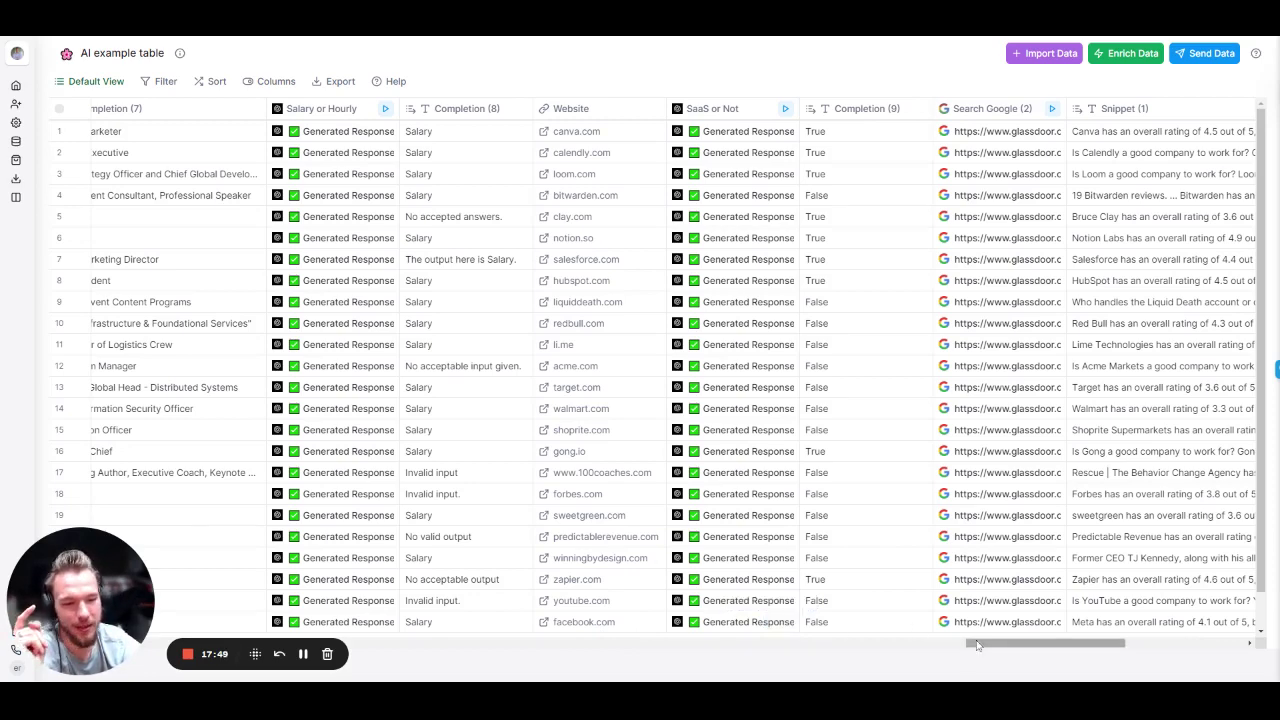
pyautogui.moveTo(570, 108); pyautogui.dragTo(884, 124)
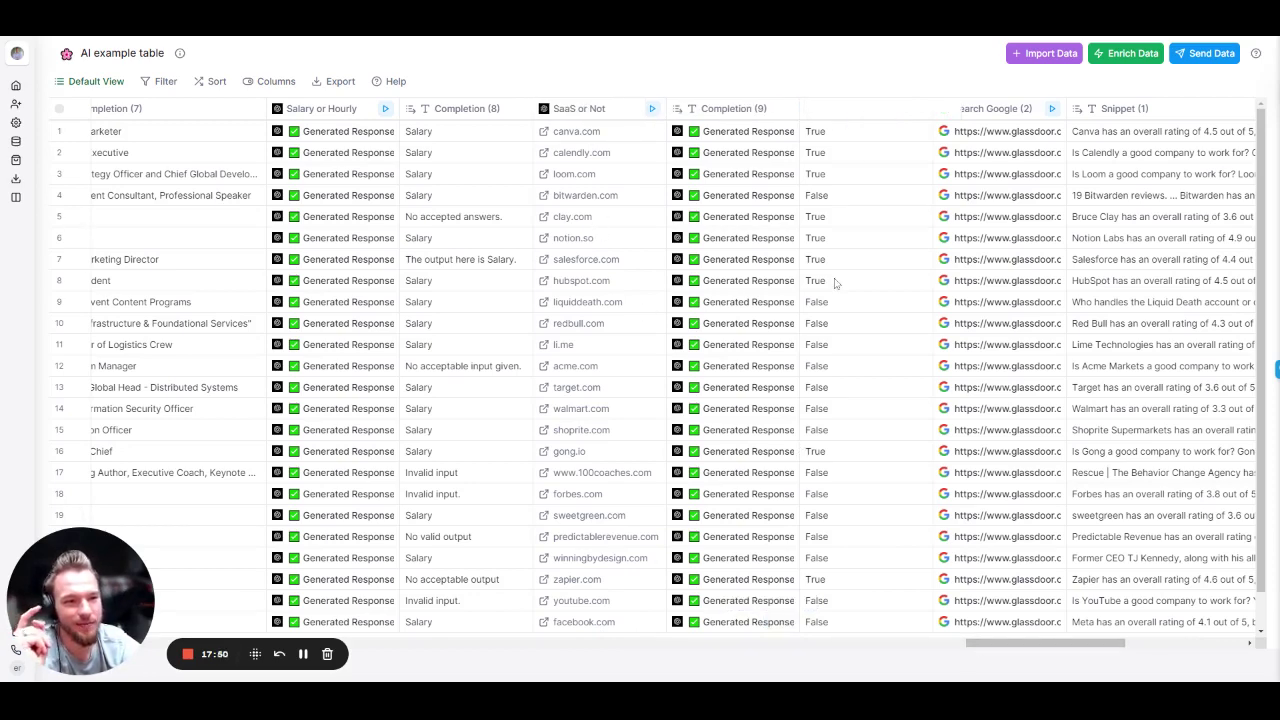
# Step: Review the Search Google (2) column's Glassdoor search query and number of results, and close its settings without changes
pyautogui.hscroll(5, 800, 285)
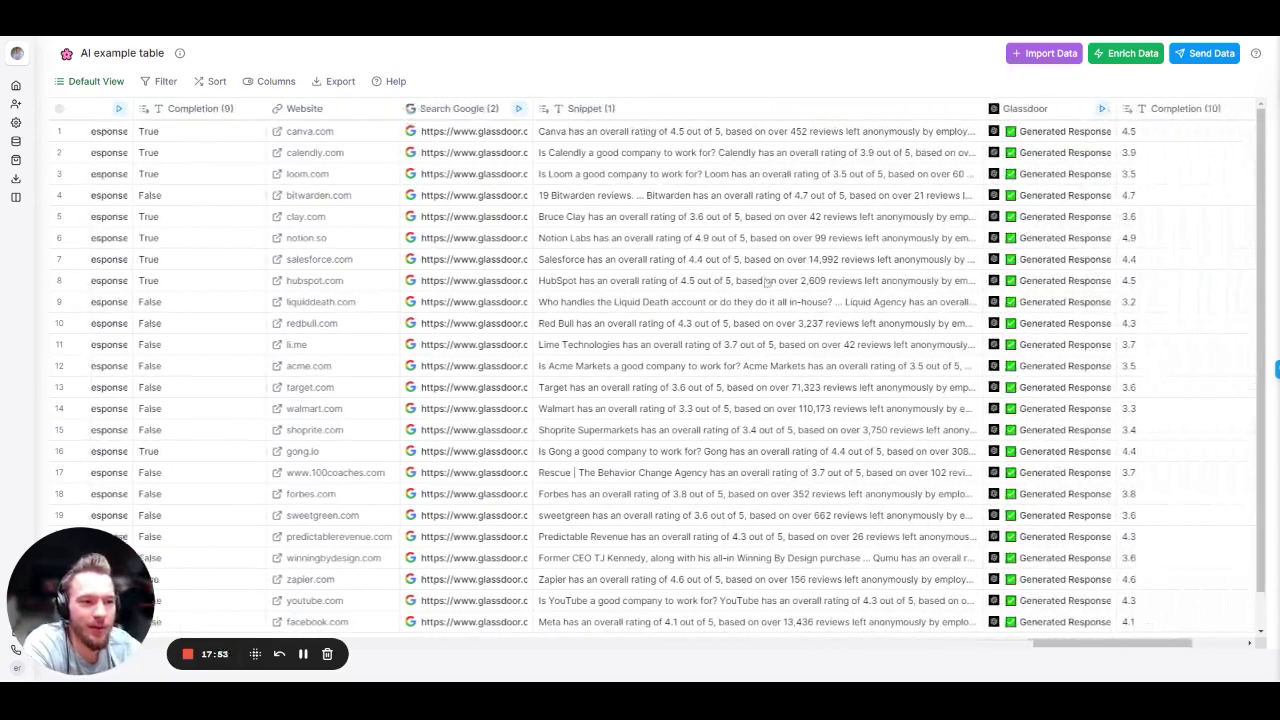
pyautogui.hscroll(3, 760, 280)
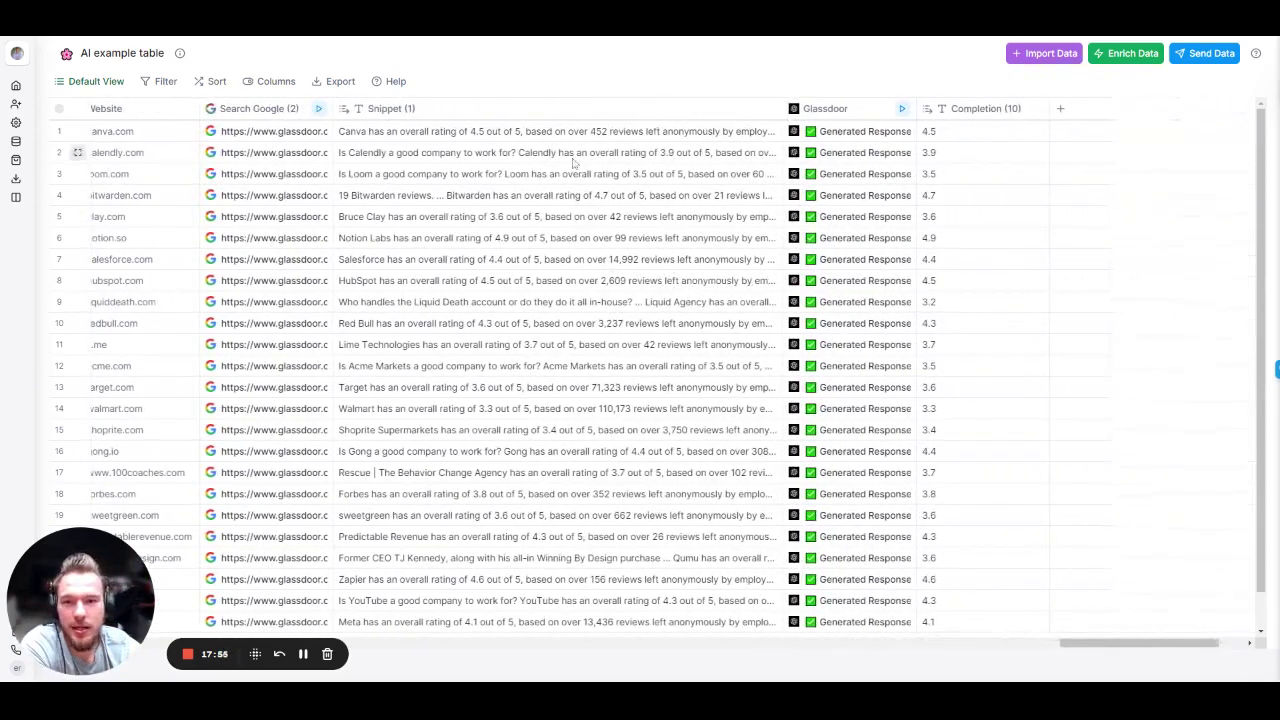
pyautogui.hscroll(-2, 551, 135)
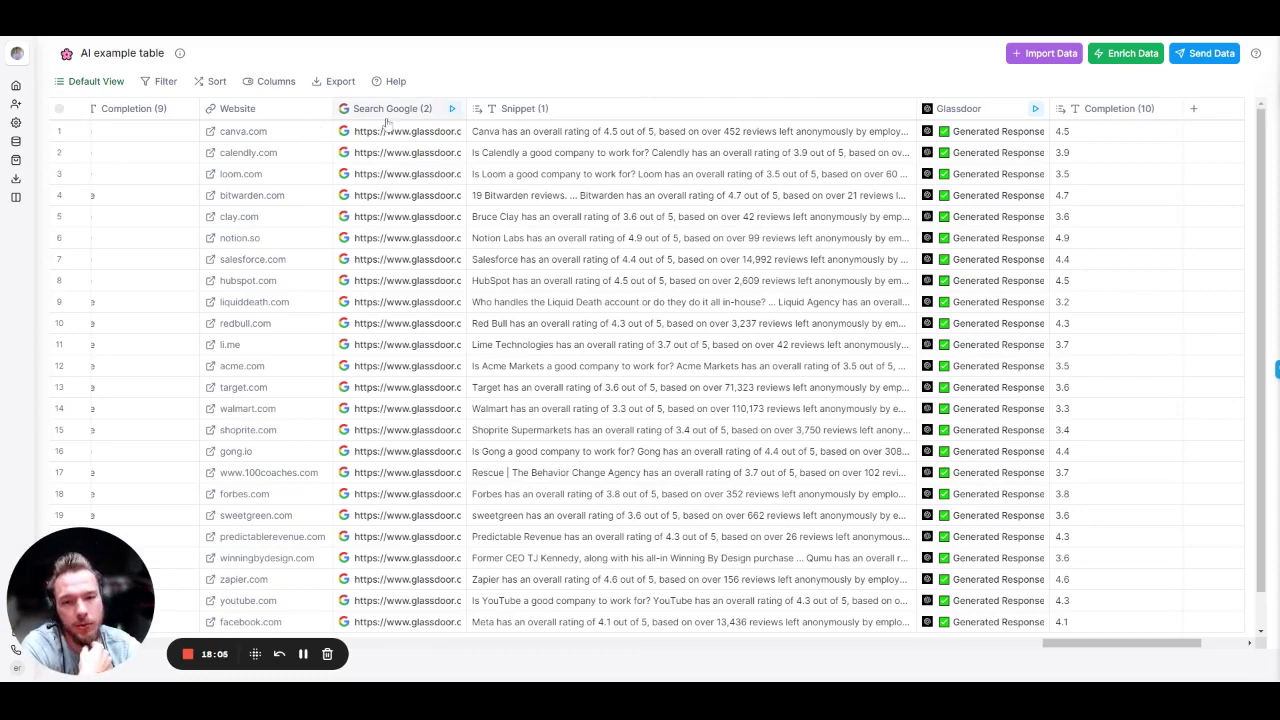
pyautogui.click(386, 116)
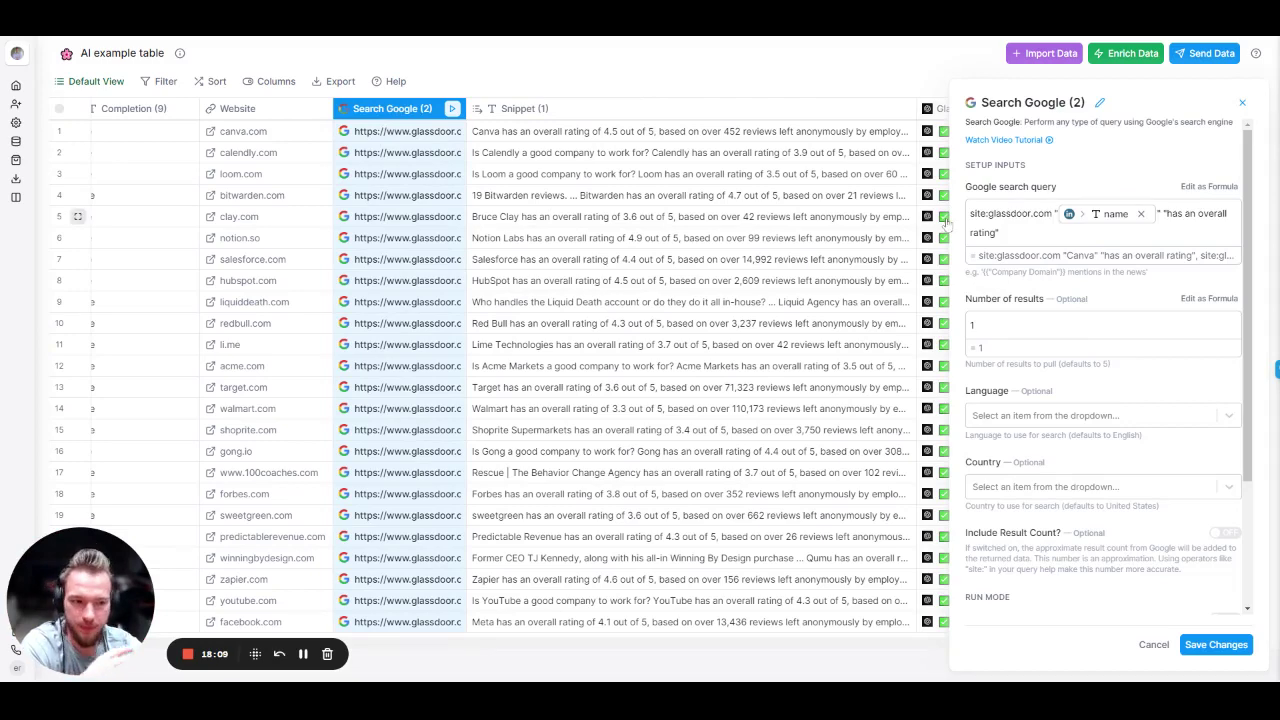
pyautogui.hotkey('ctrl', 'a')
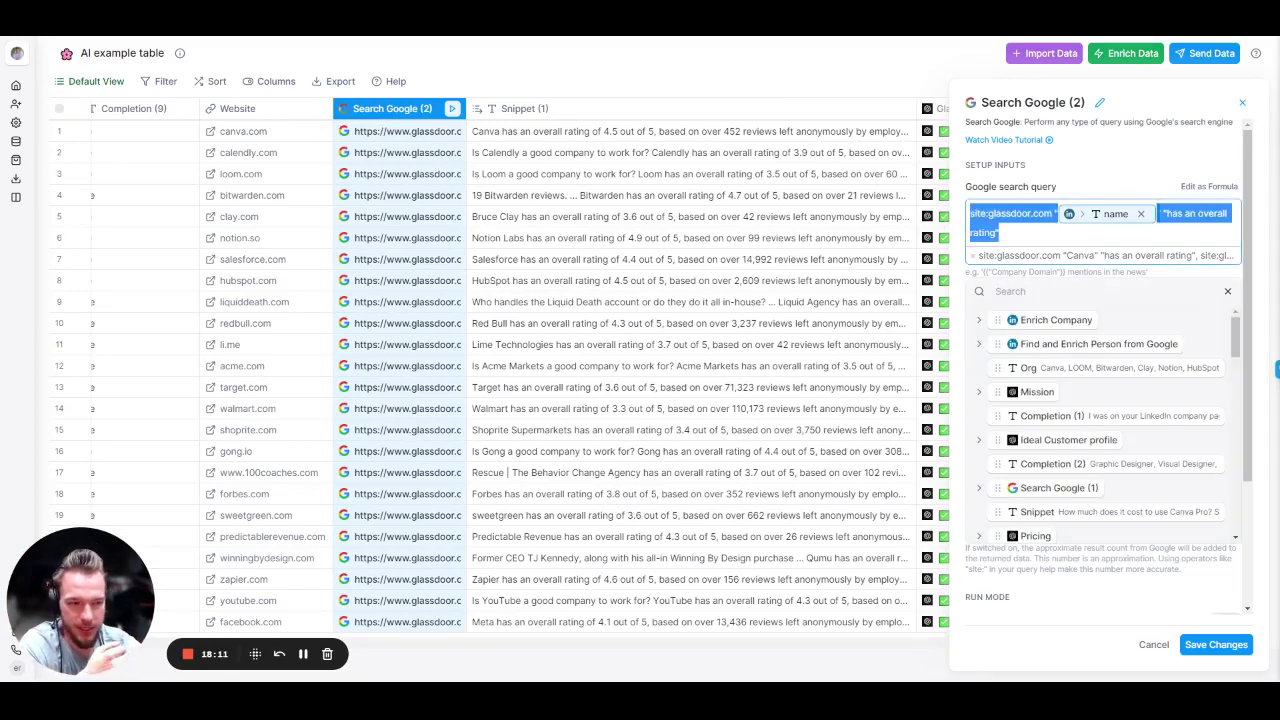
pyautogui.click(1228, 291)
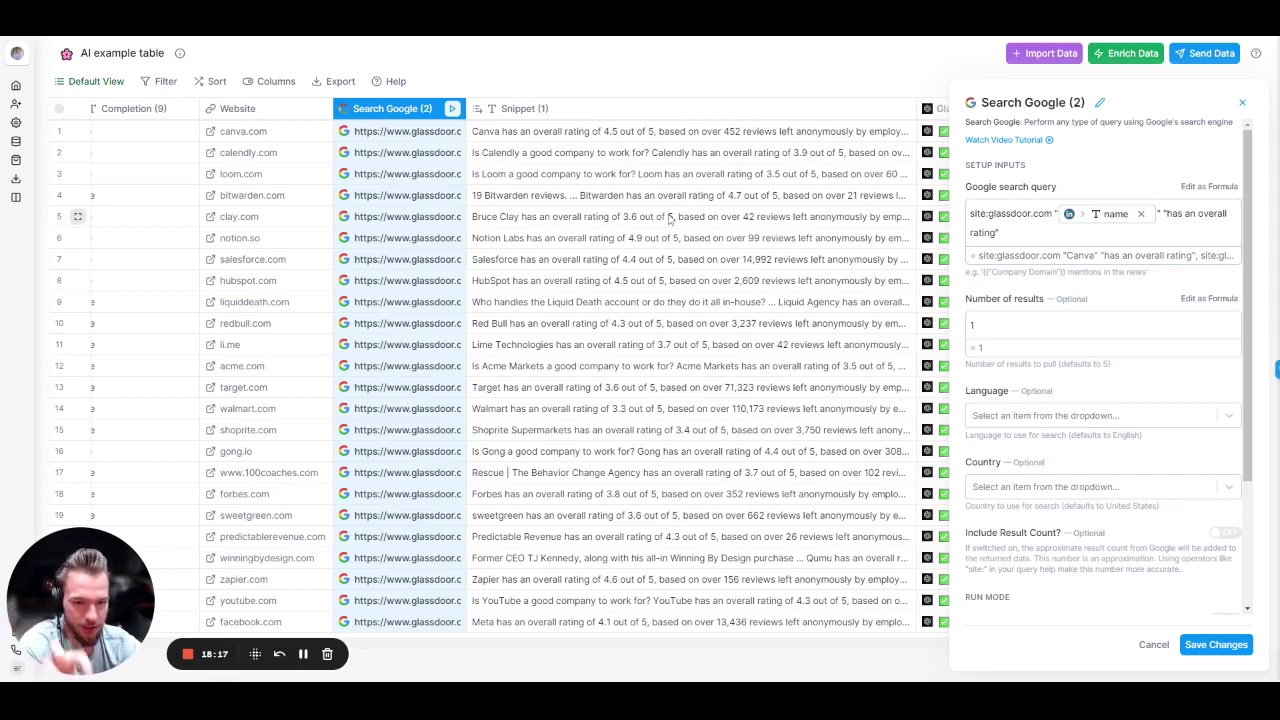
pyautogui.click(1242, 102)
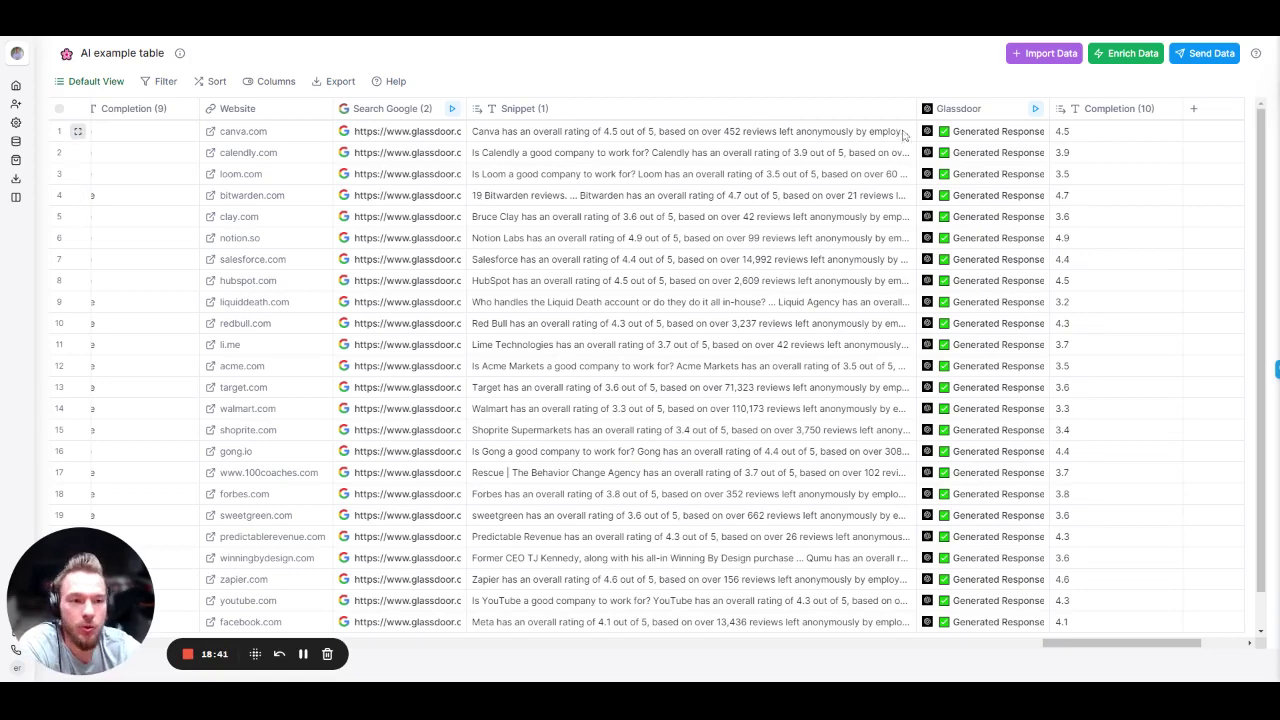
# Step: Review the Glassdoor column's prompt built on Snippet (1), close its settings without changes, and compare the snippets with Completion (10)
pyautogui.doubleClick(983, 110)
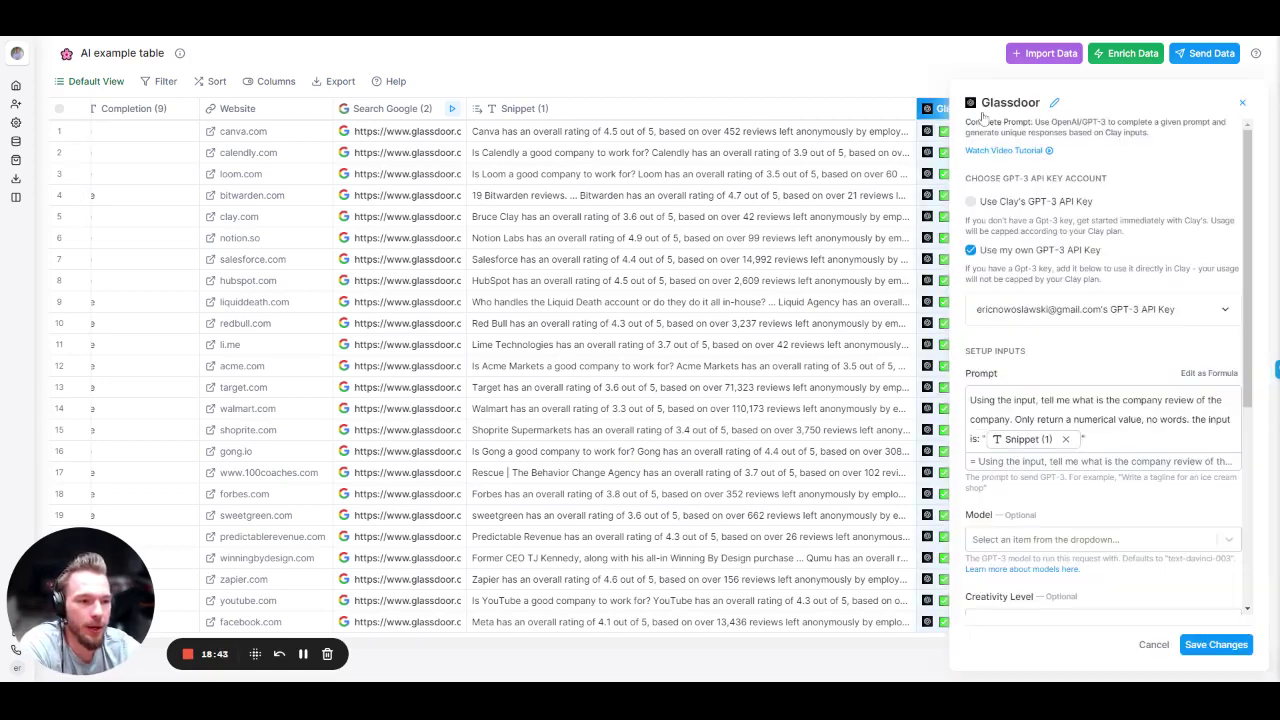
pyautogui.scroll(-3, 1100, 380)
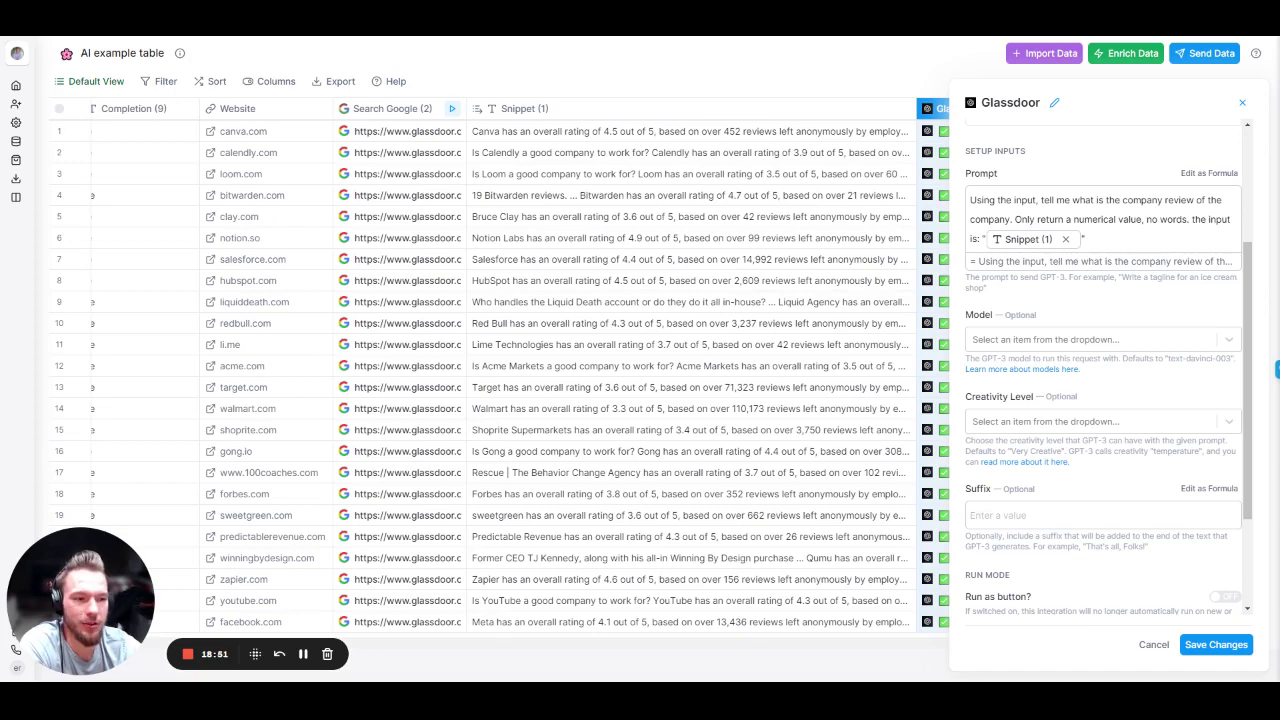
pyautogui.click(1244, 103)
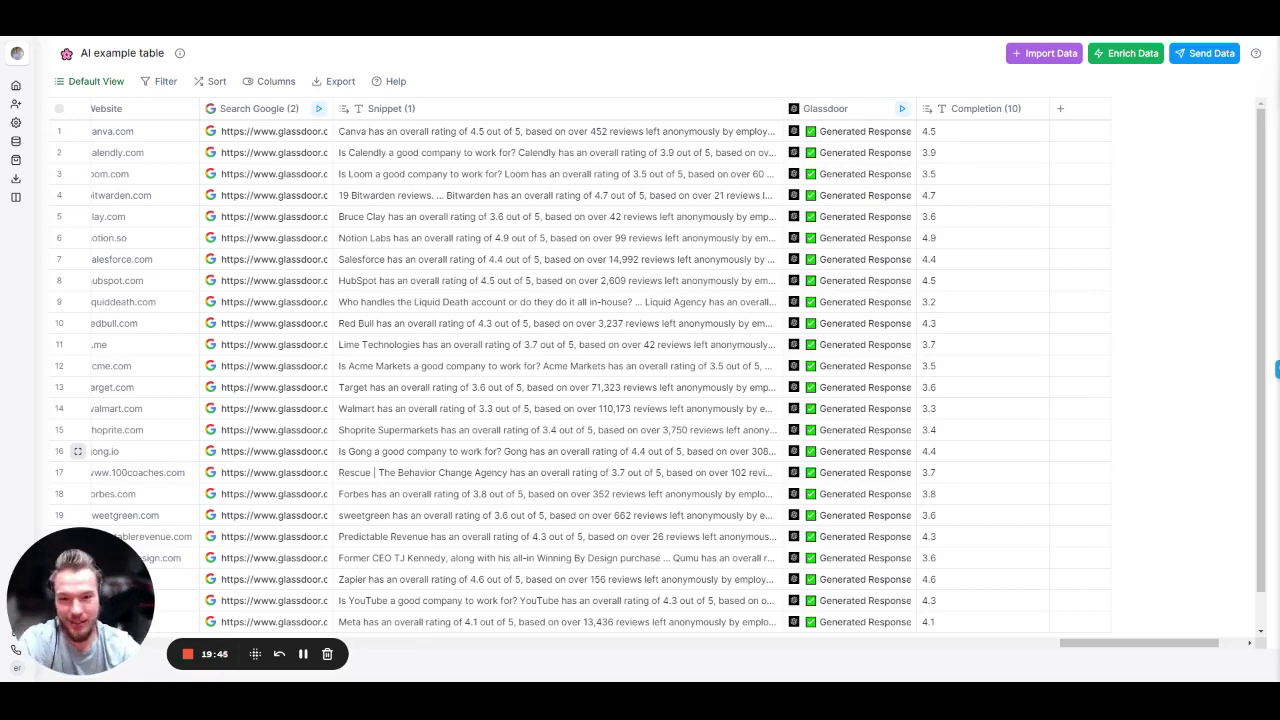
pyautogui.scroll(-1, 897, 260)
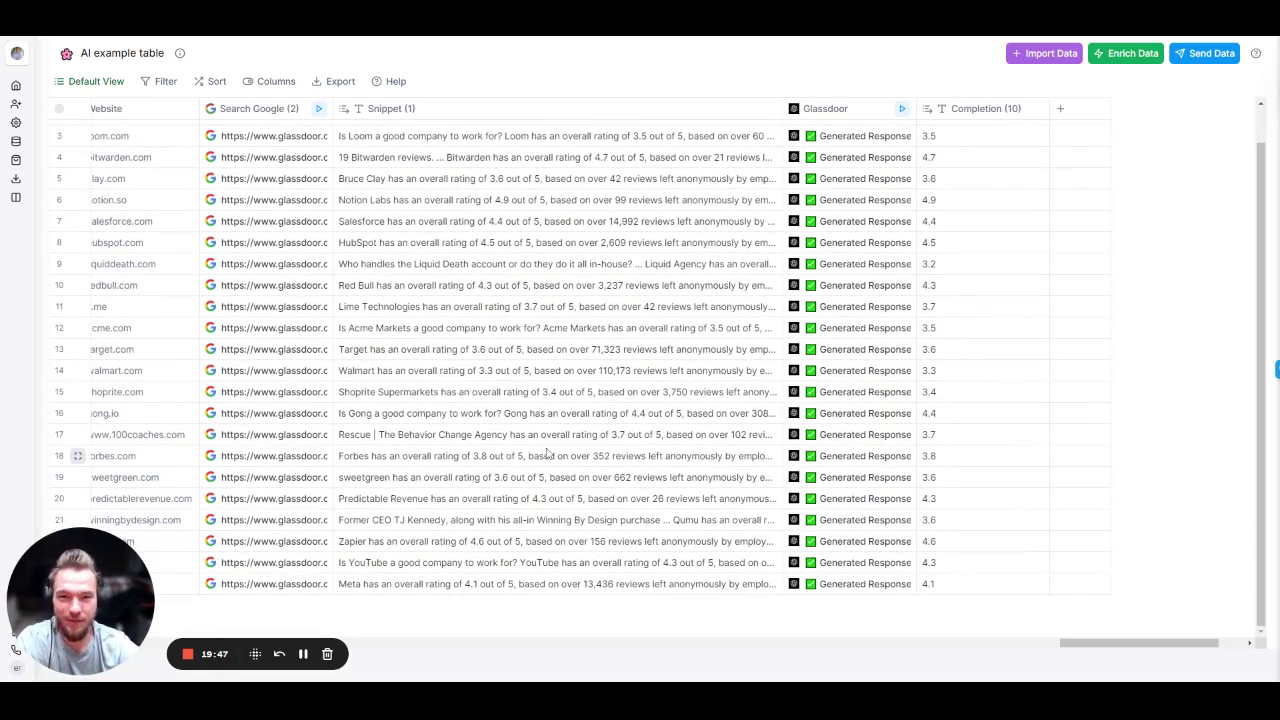